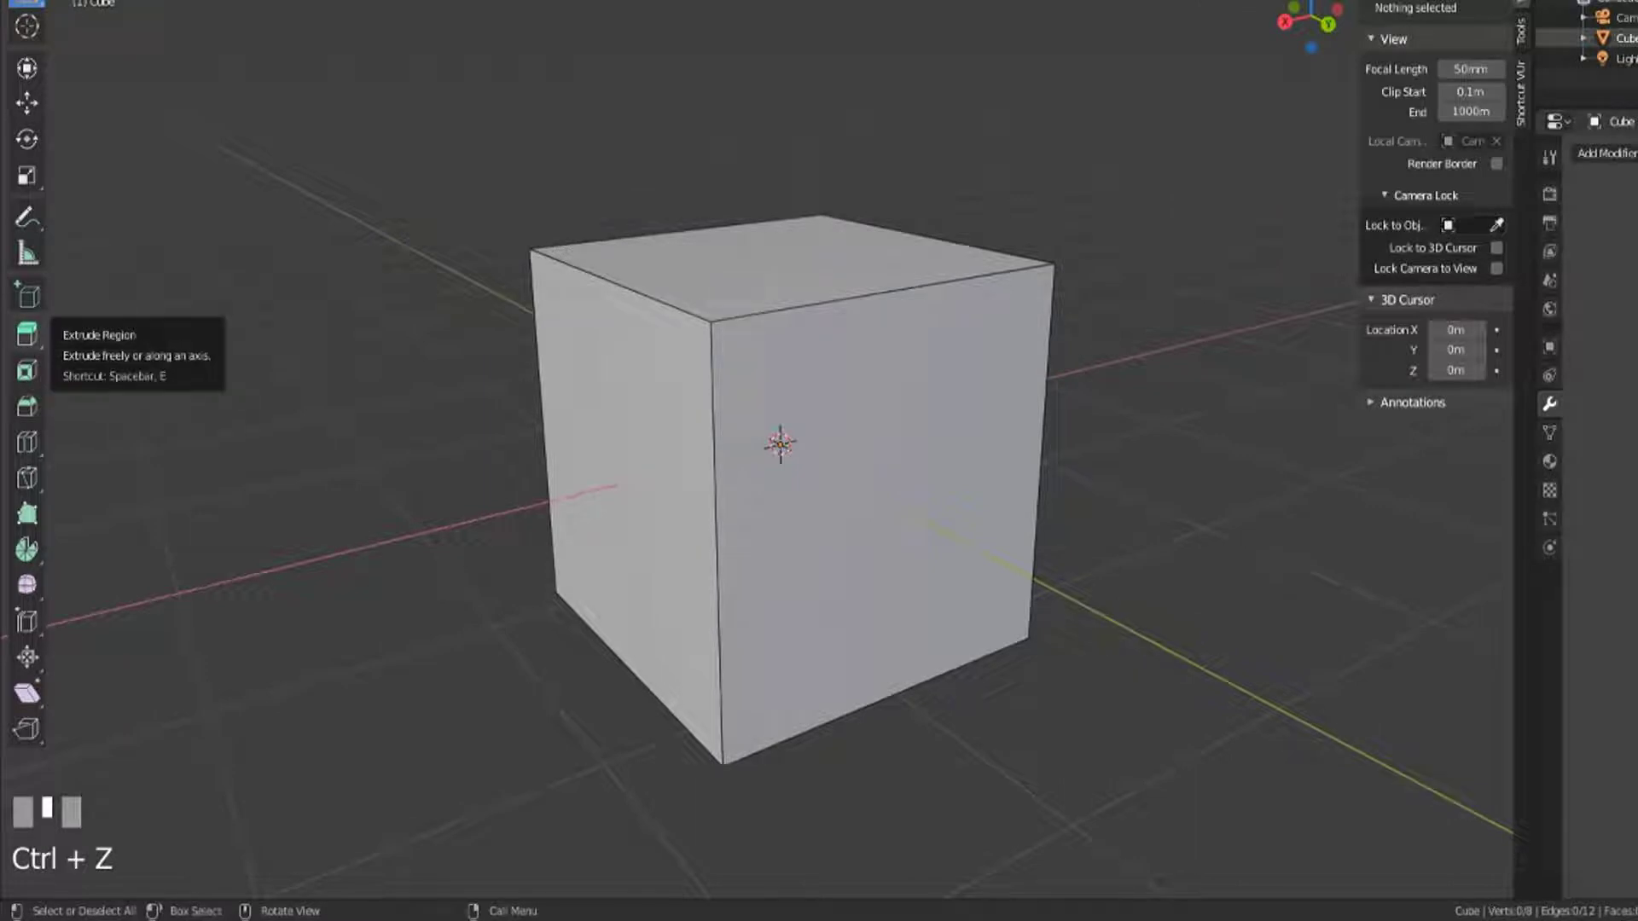
# Step: Try extruding the cube's top face upward about 0.935 m
pyautogui.click(685, 248)
pyautogui.moveTo(684, 248); pyautogui.dragTo(569, 435, button='middle')
pyautogui.keyDown('shift'); pyautogui.moveTo(799, 578); pyautogui.dragTo(731, 650, button='middle'); pyautogui.keyUp('shift')
pyautogui.press('e')
pyautogui.click(714, 444)
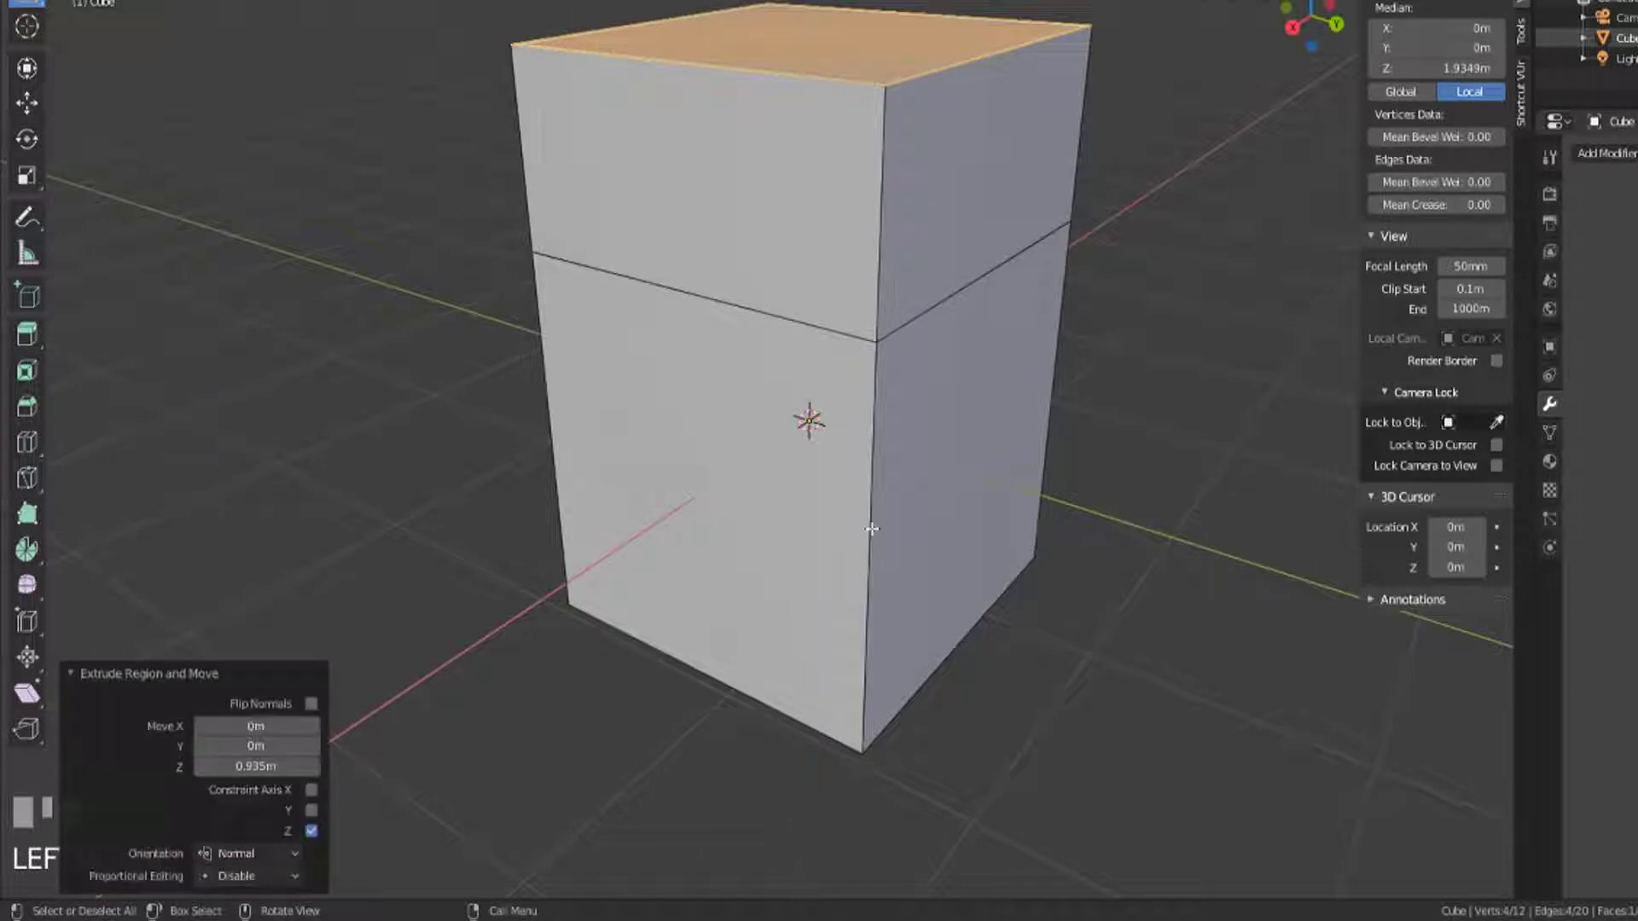
pyautogui.scroll(-3, 870, 532)
pyautogui.hotkey('ctrl', 'z')
# Step: Extrude the cube's top face upward about 1.46 m with the Extrude Region tool
pyautogui.click(31, 339)
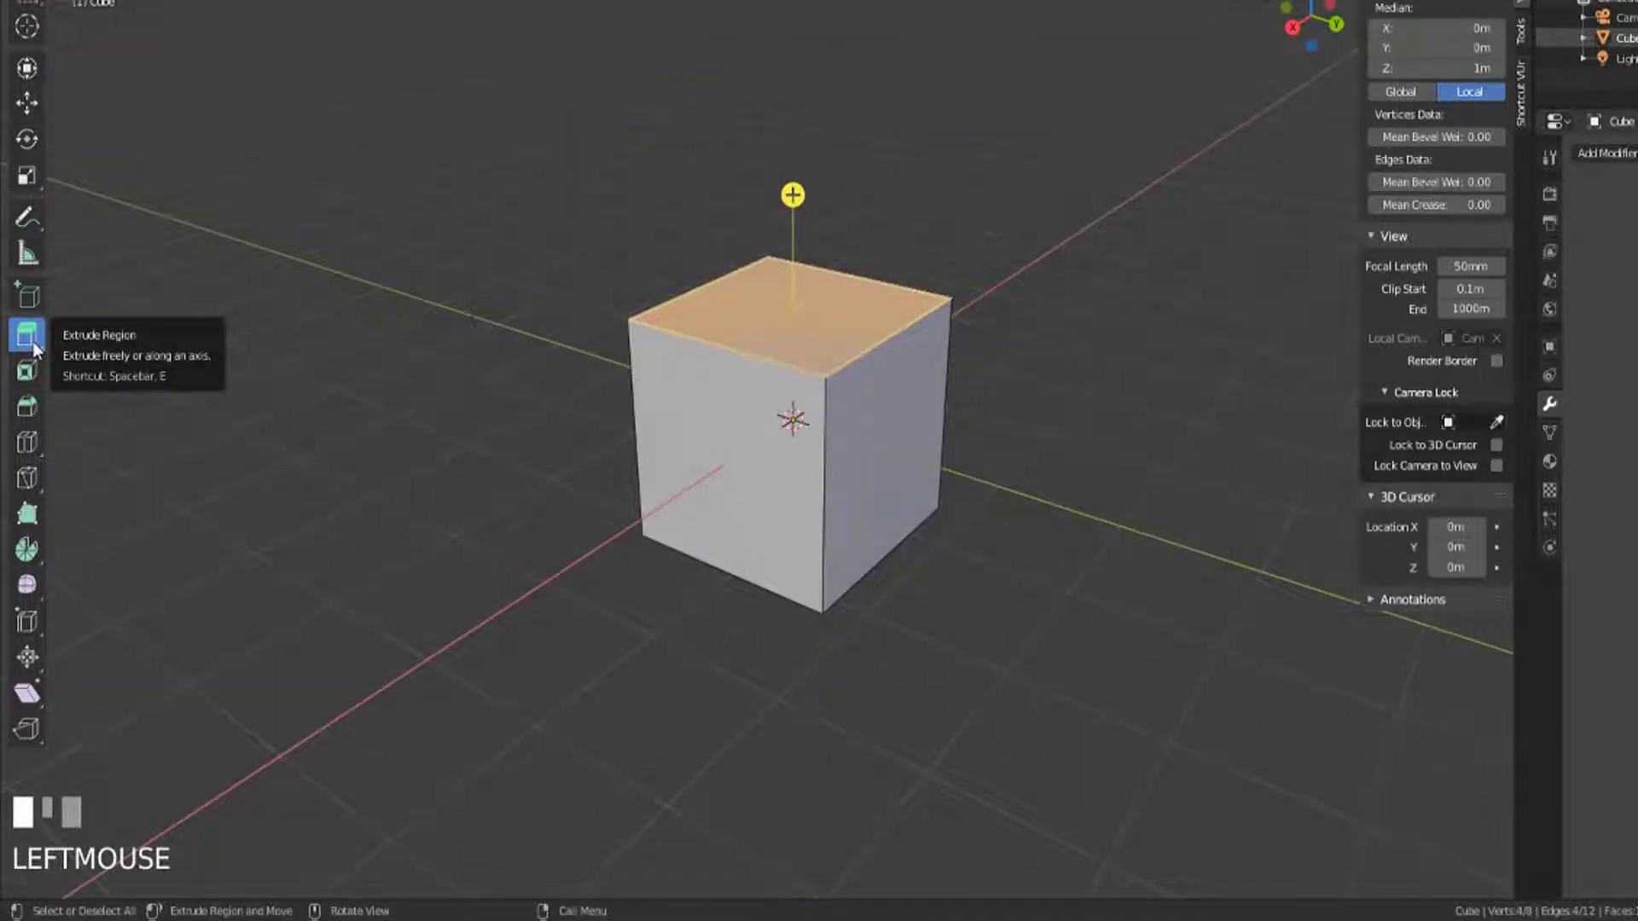
pyautogui.click(32, 341)
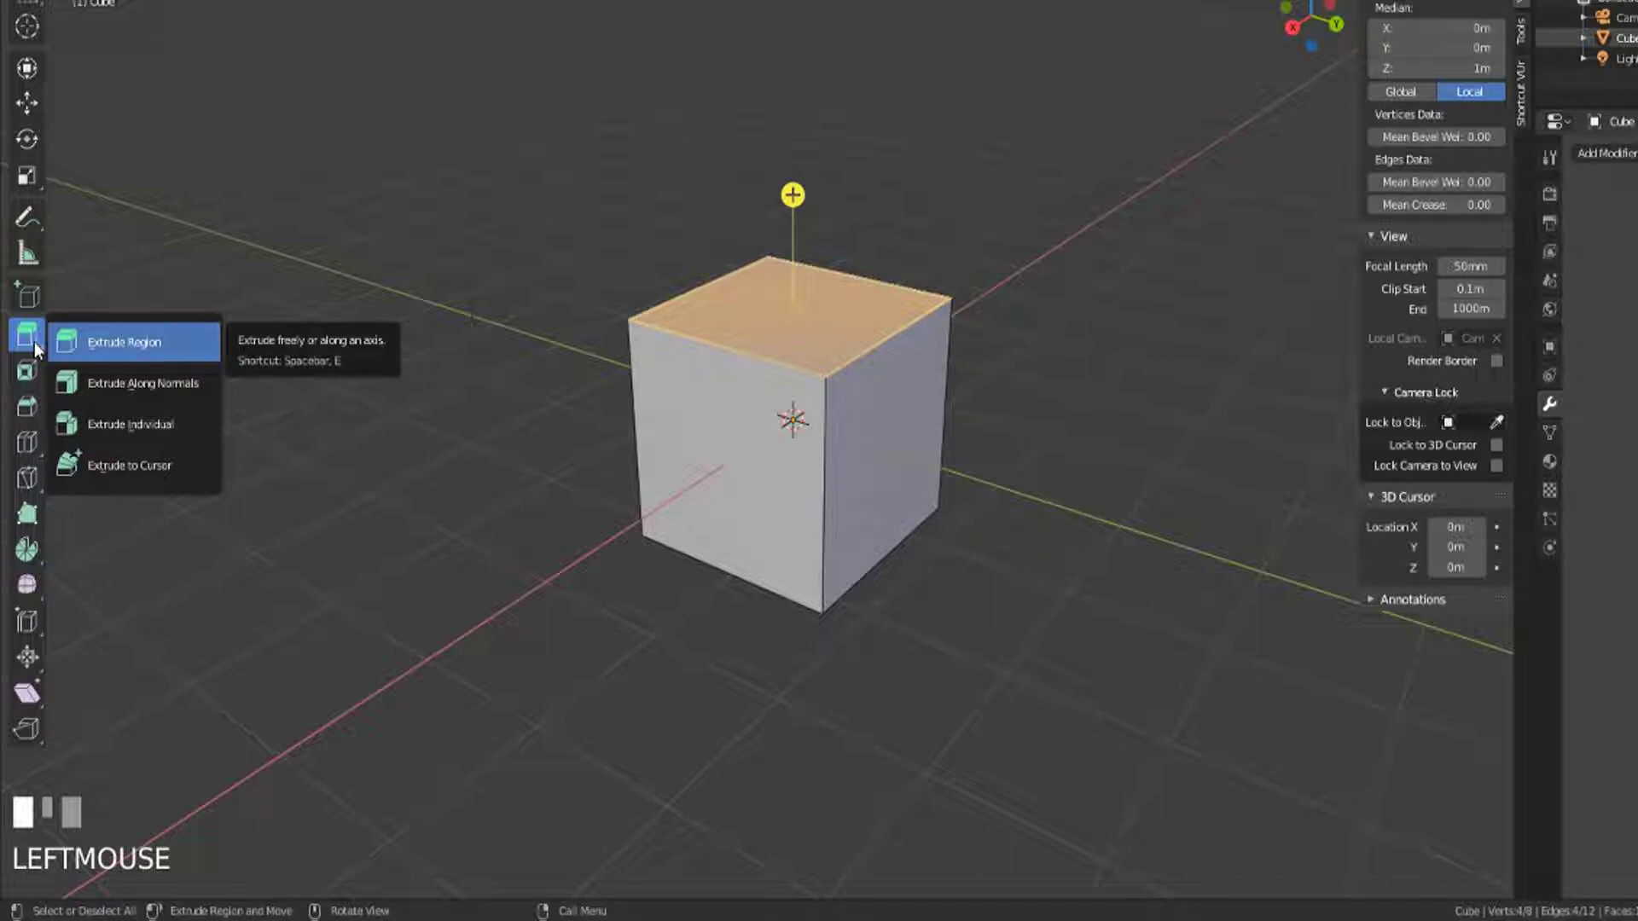
pyautogui.click(34, 341)
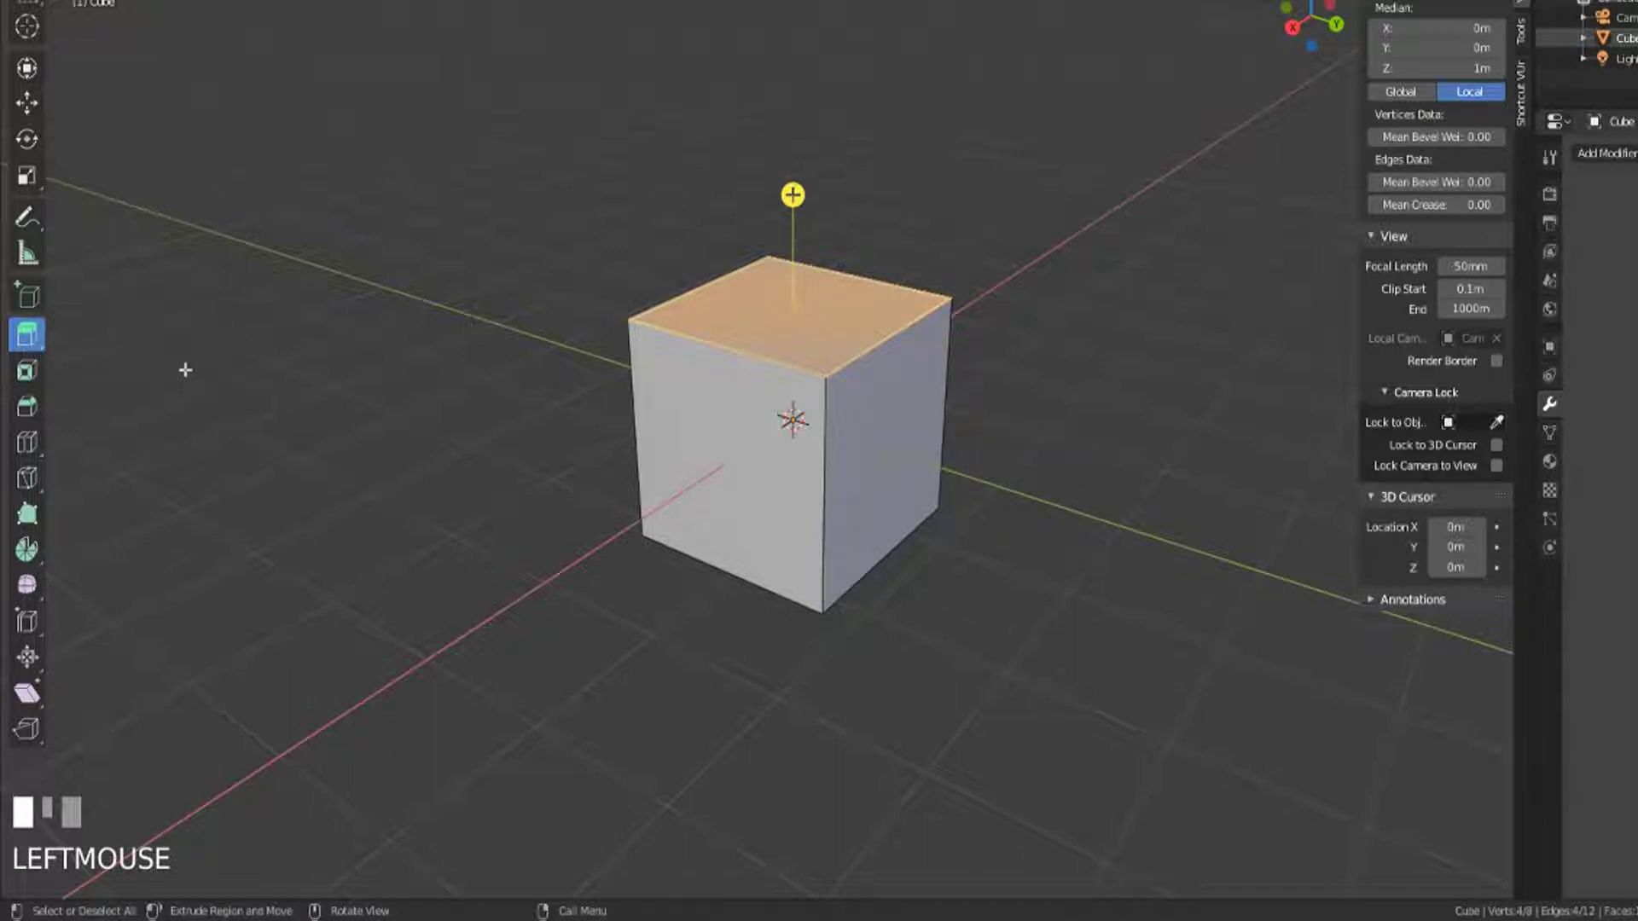
pyautogui.moveTo(698, 307); pyautogui.dragTo(618, 443, button='middle')
pyautogui.scroll(2, 784, 456)
pyautogui.scroll(1, 680, 450)
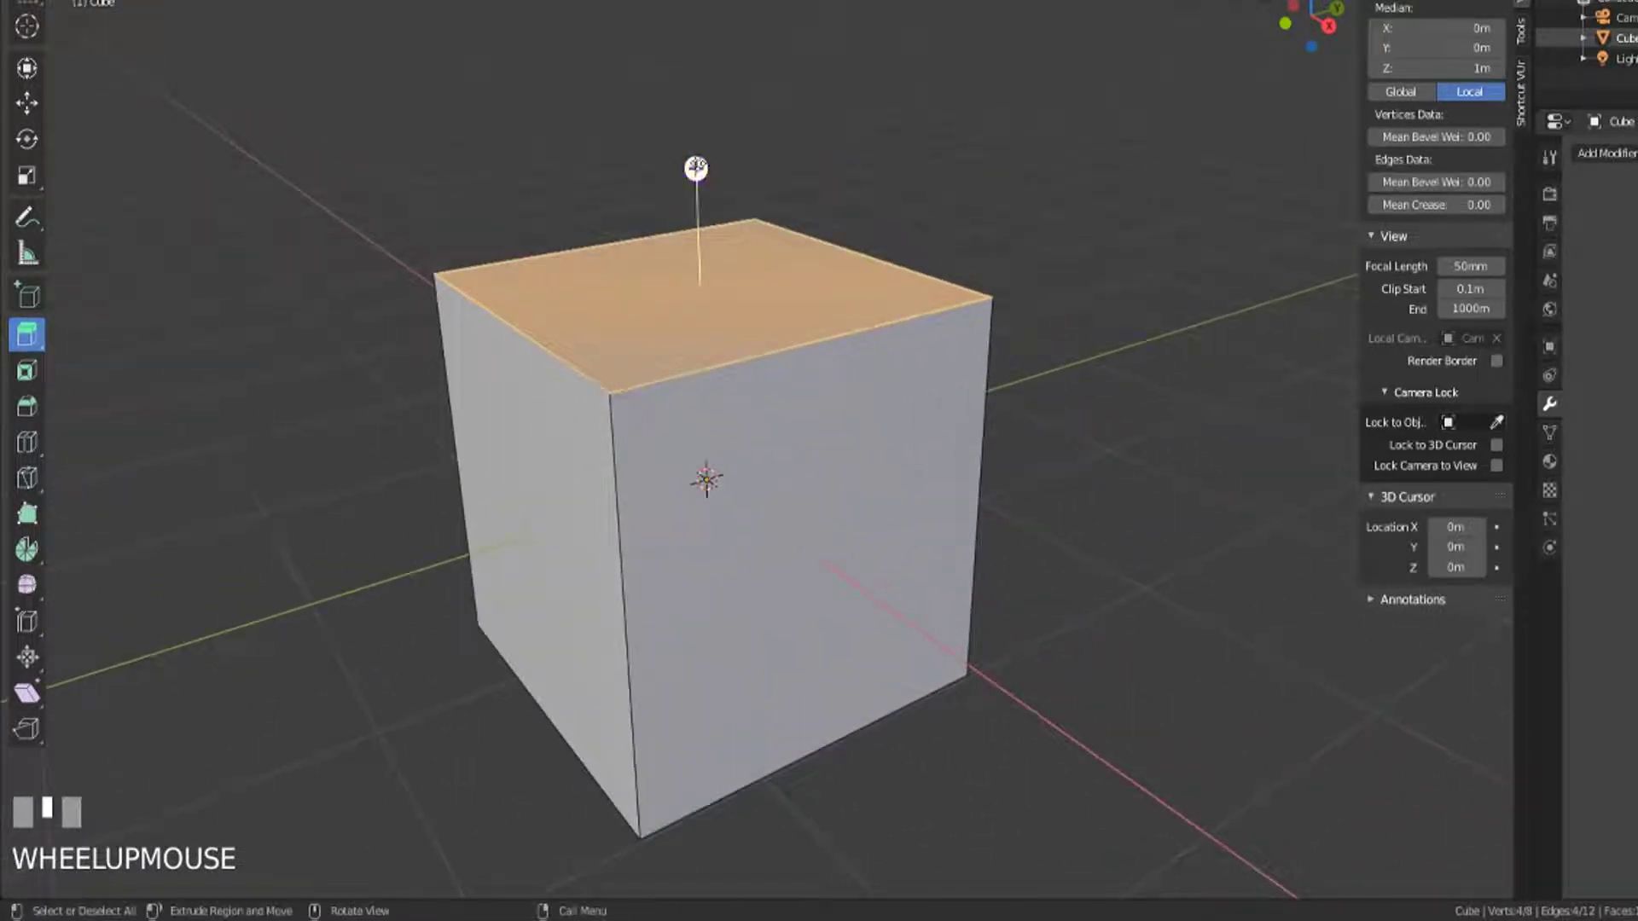
pyautogui.moveTo(696, 168); pyautogui.dragTo(714, 786)
pyautogui.scroll(-4, 807, 707)
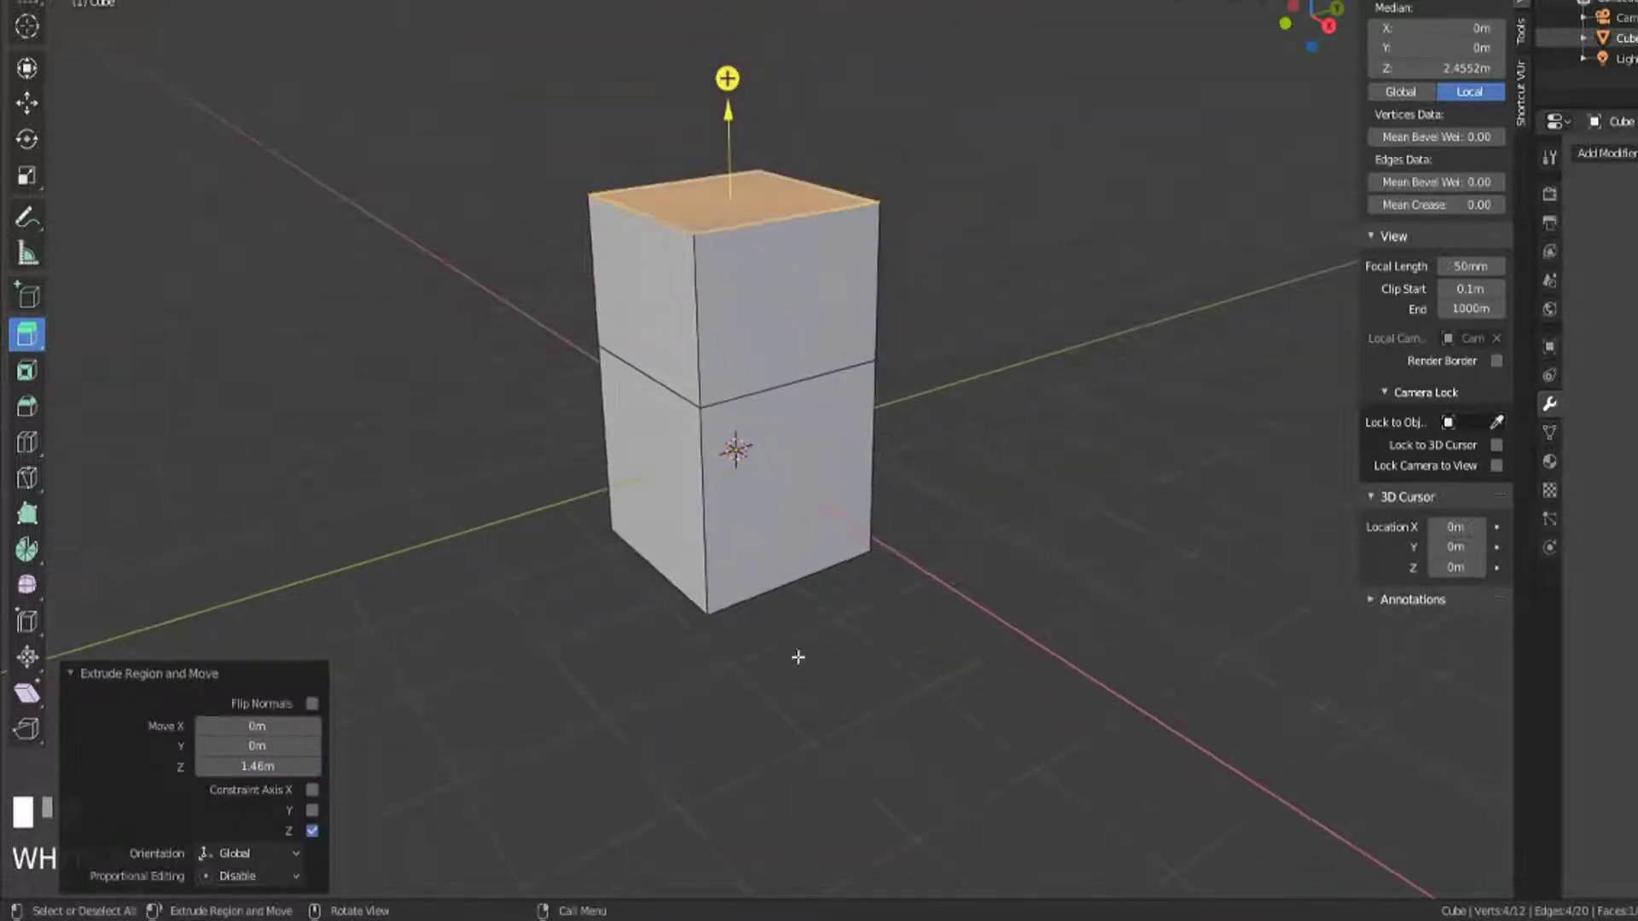
# Step: Lower the top of the extruded section, then extrude the top face upward about 0.968 m as a second section
pyautogui.keyDown('shift'); pyautogui.moveTo(826, 574); pyautogui.dragTo(783, 664, button='middle'); pyautogui.keyUp('shift')
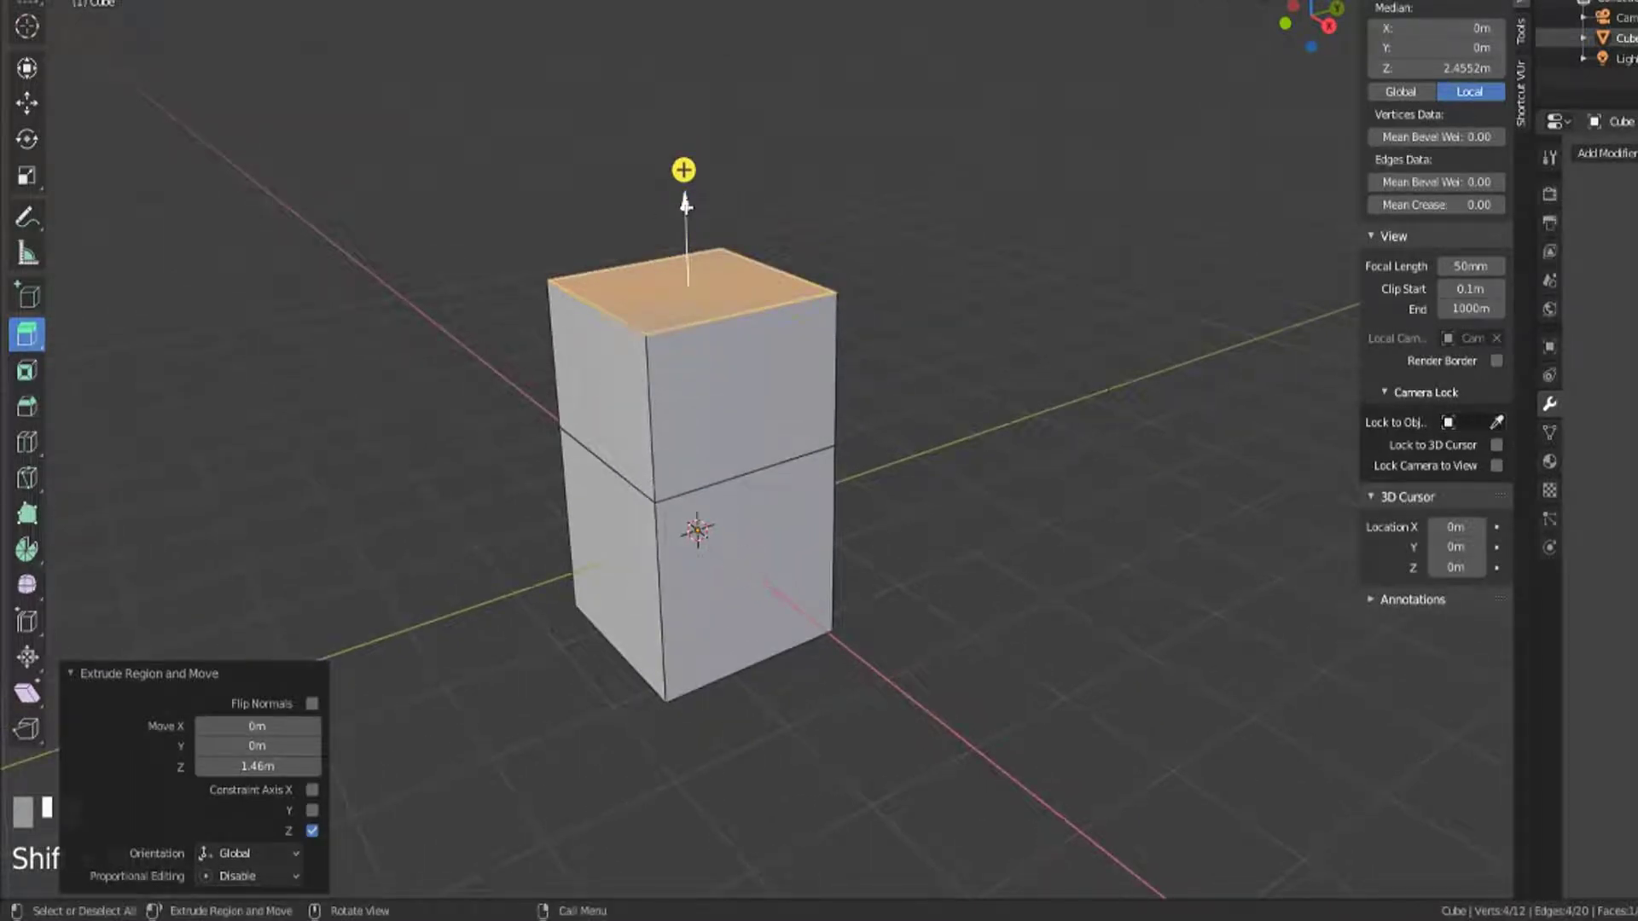
pyautogui.moveTo(685, 202); pyautogui.dragTo(680, 280)
pyautogui.moveTo(680, 280); pyautogui.dragTo(714, 333, button='middle')
pyautogui.moveTo(728, 308); pyautogui.dragTo(818, 324)
pyautogui.moveTo(819, 336); pyautogui.dragTo(800, 326, button='middle')
pyautogui.moveTo(703, 264); pyautogui.dragTo(863, 154)
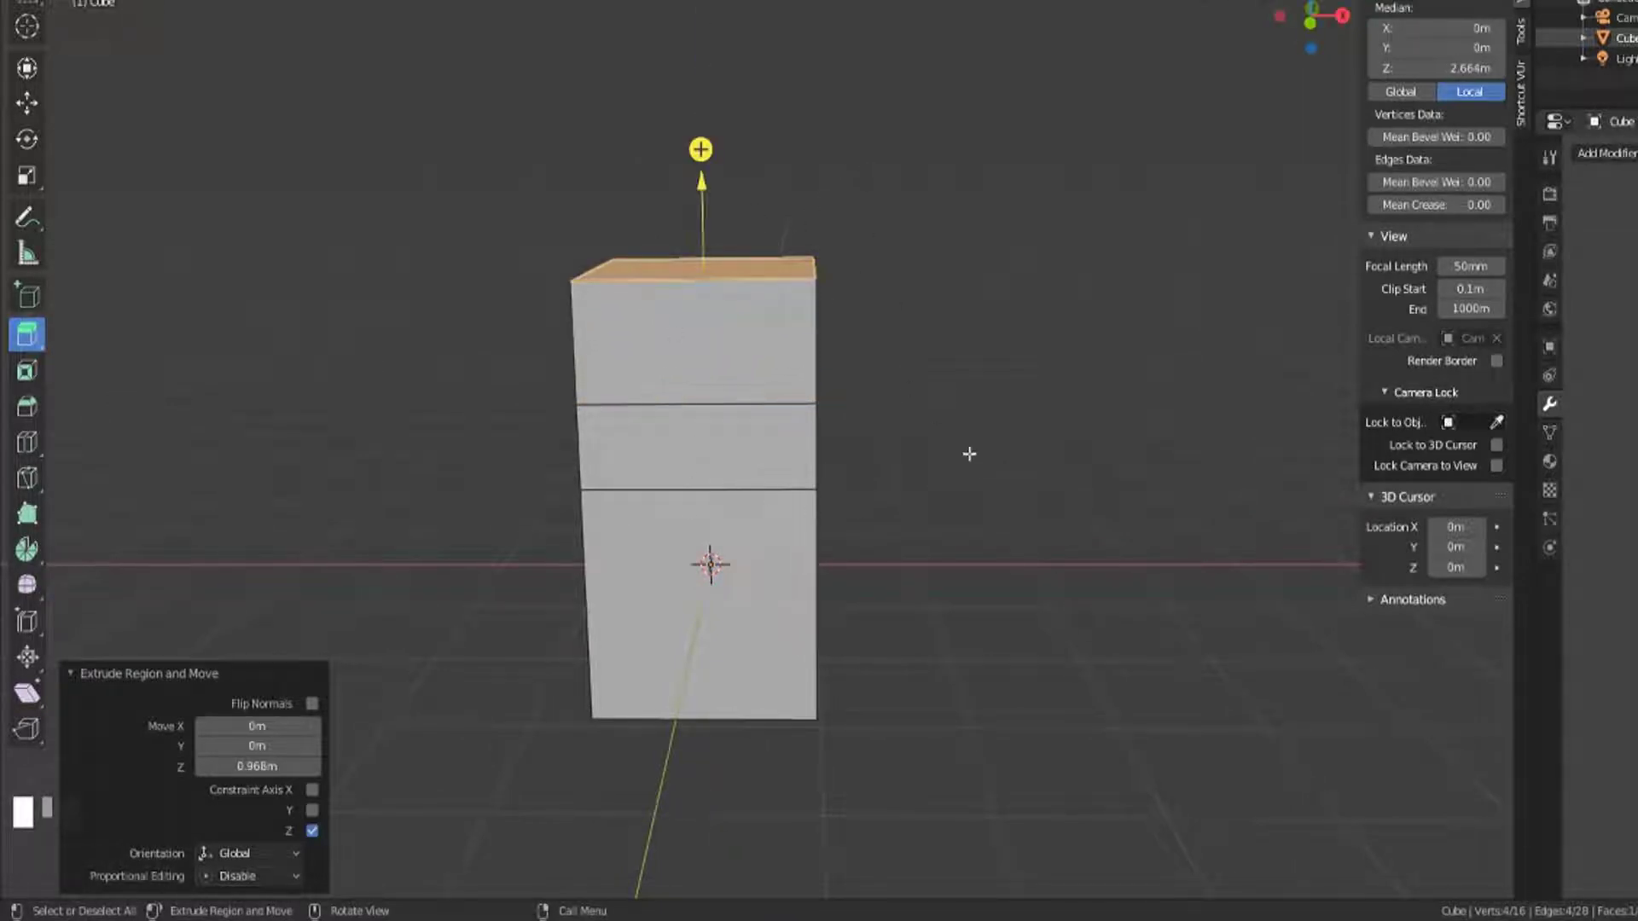
# Step: Extrude two adjacent side faces of the lowest section together as one region, diagonally outward by about 2.25 m along X
pyautogui.moveTo(969, 454); pyautogui.dragTo(881, 464, button='middle')
pyautogui.scroll(-2, 906, 488)
pyautogui.keyDown('shift'); pyautogui.click(789, 533); pyautogui.keyUp('shift')
pyautogui.keyDown('shift'); pyautogui.click(737, 594); pyautogui.keyUp('shift')
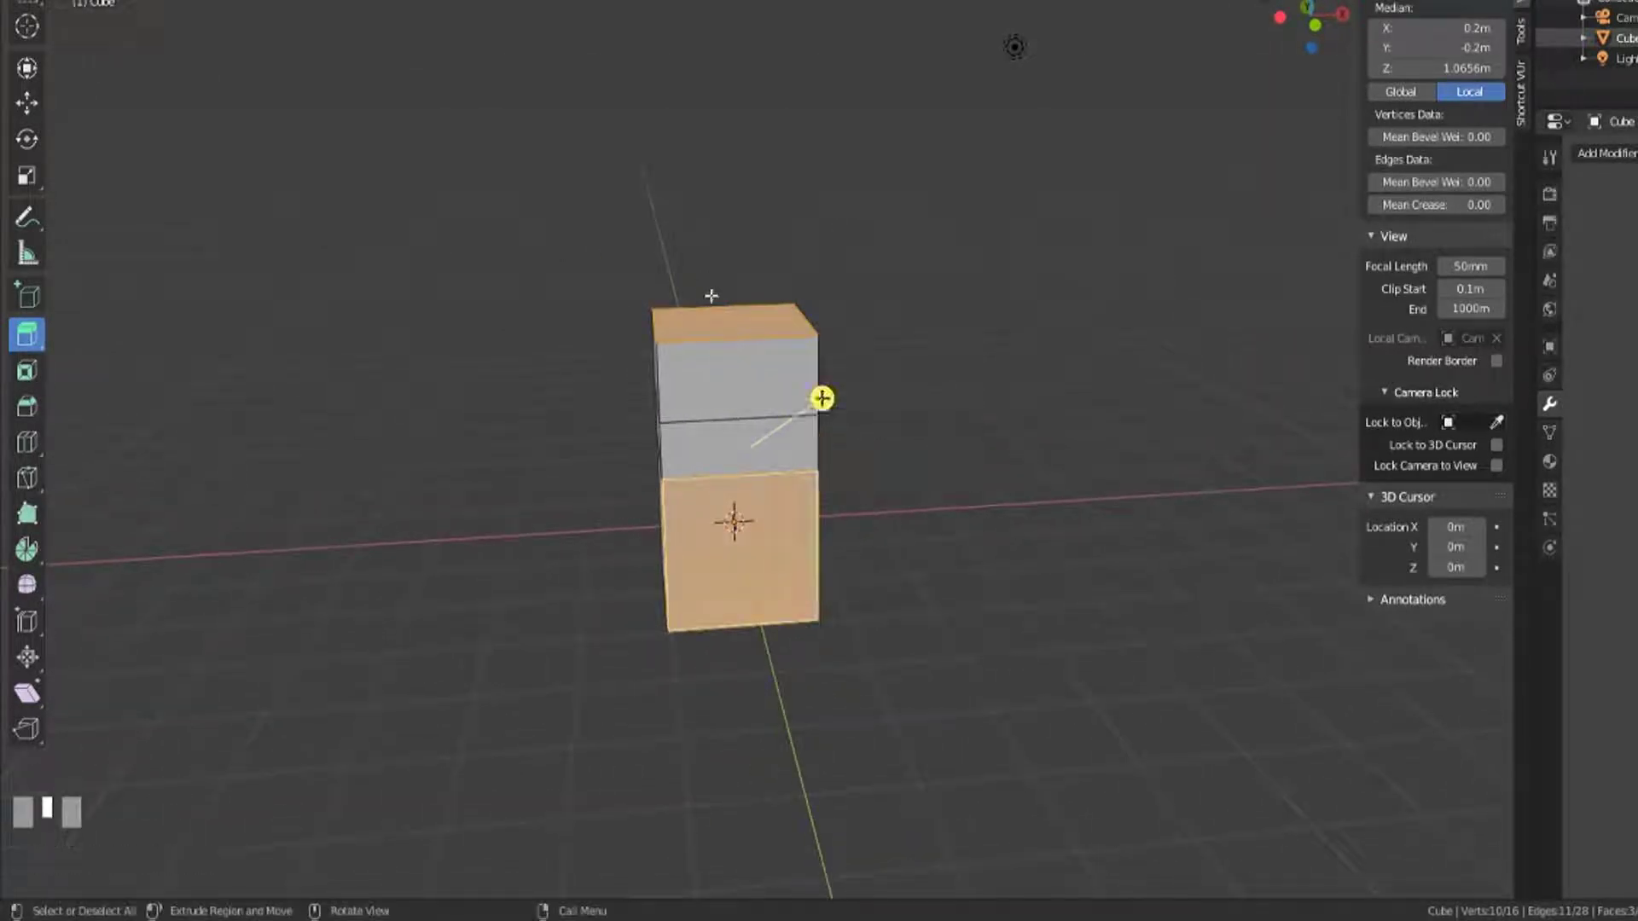
pyautogui.keyDown('shift'); pyautogui.click(865, 386); pyautogui.keyUp('shift')
pyautogui.moveTo(866, 384); pyautogui.dragTo(714, 564, button='middle')
pyautogui.scroll(2, 687, 646)
pyautogui.keyDown('shift'); pyautogui.moveTo(687, 646); pyautogui.dragTo(879, 453, button='middle'); pyautogui.keyUp('shift')
pyautogui.moveTo(822, 421); pyautogui.dragTo(1058, 520)
pyautogui.keyDown('shift'); pyautogui.moveTo(1058, 520); pyautogui.dragTo(976, 560, button='middle'); pyautogui.keyUp('shift')
pyautogui.moveTo(838, 385); pyautogui.dragTo(911, 381, button='middle')
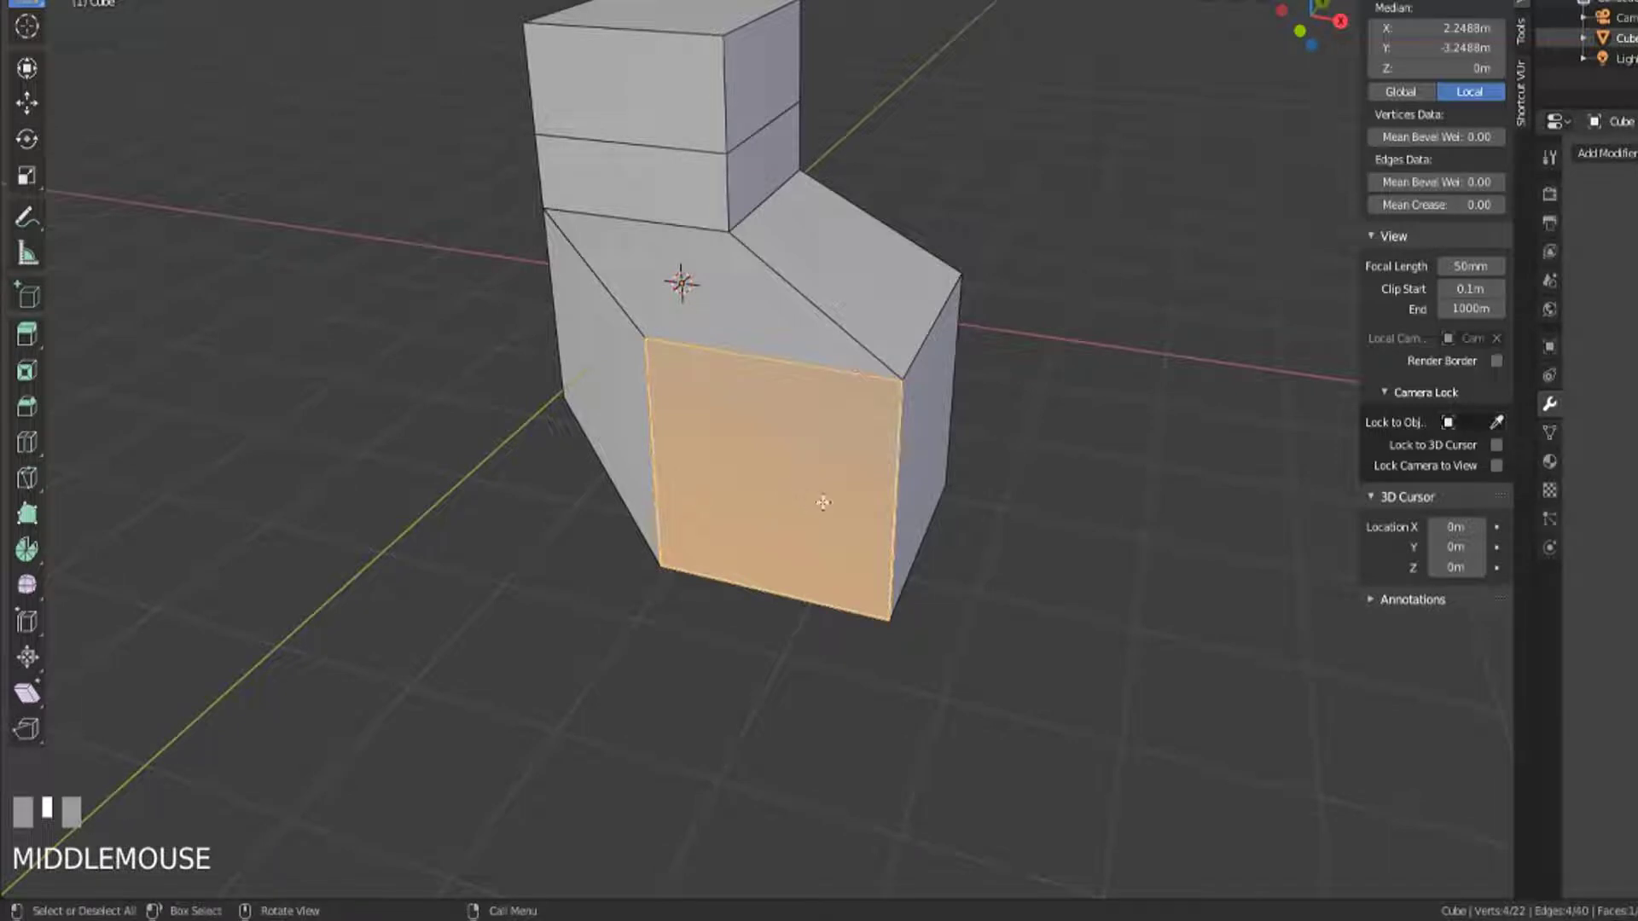
# Step: Try scaling the end face of the diagonal block by about 1.553
pyautogui.press('s')
pyautogui.click(878, 563)
pyautogui.moveTo(1199, 574); pyautogui.dragTo(678, 304, button='middle')
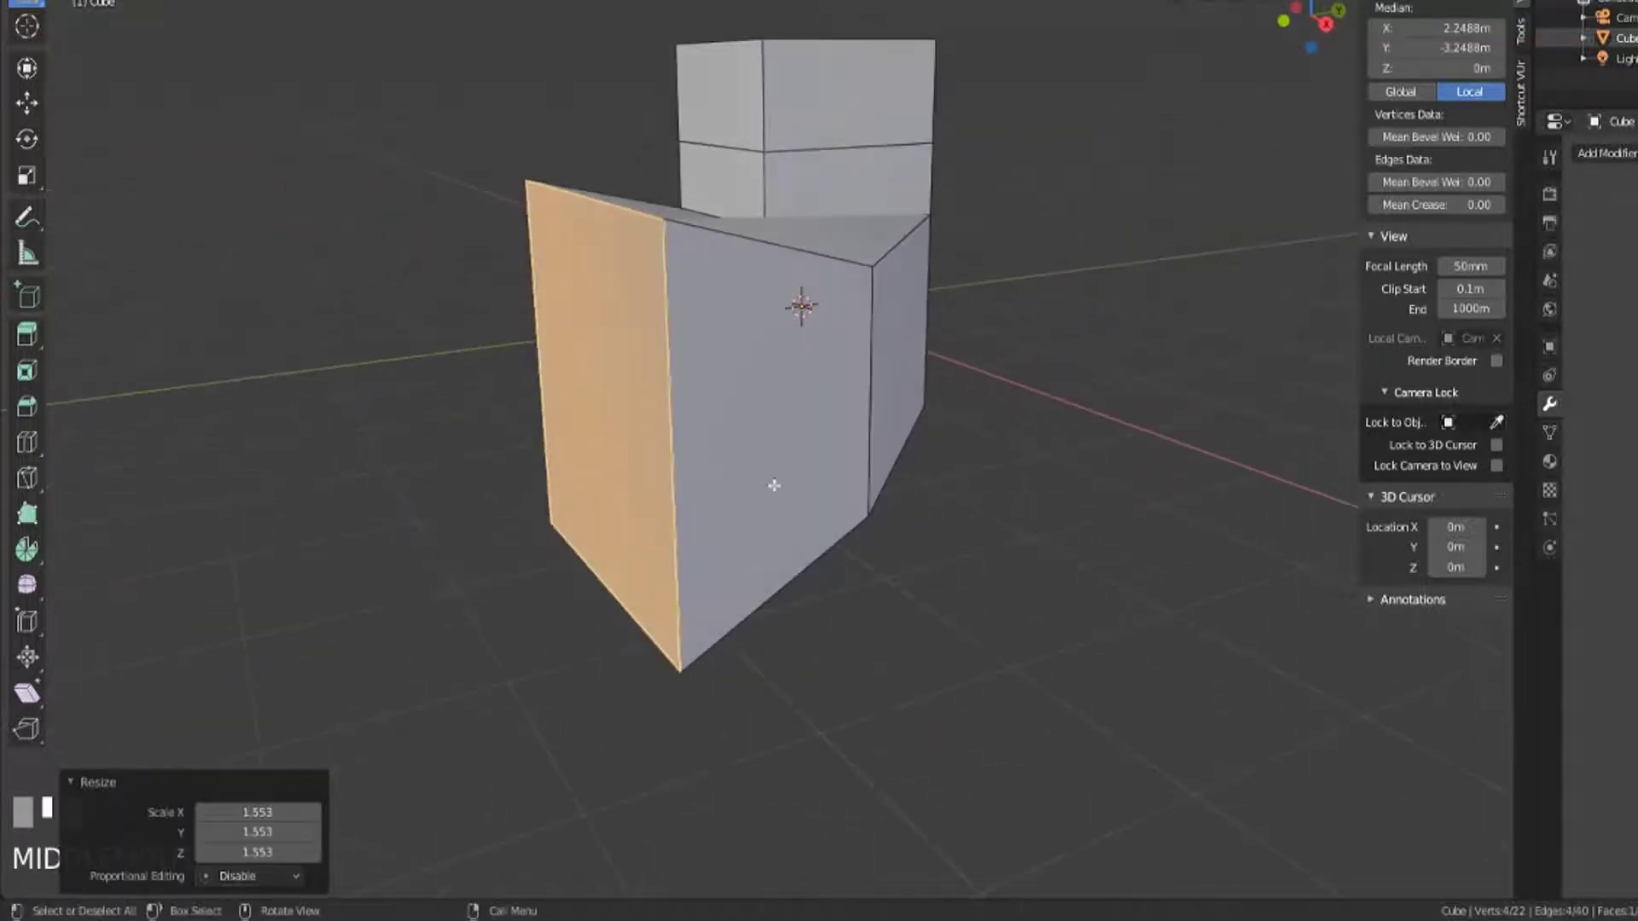
pyautogui.moveTo(716, 563); pyautogui.dragTo(793, 564, button='middle')
pyautogui.hotkey('ctrl', 'z')
pyautogui.press('g')
pyautogui.press('Escape')
# Step: Extrude the two remaining side faces of the lowest section outward as separate blocks with Extrude Individual
pyautogui.moveTo(678, 482); pyautogui.dragTo(642, 318, button='middle')
pyautogui.moveTo(509, 407); pyautogui.dragTo(700, 316, button='middle')
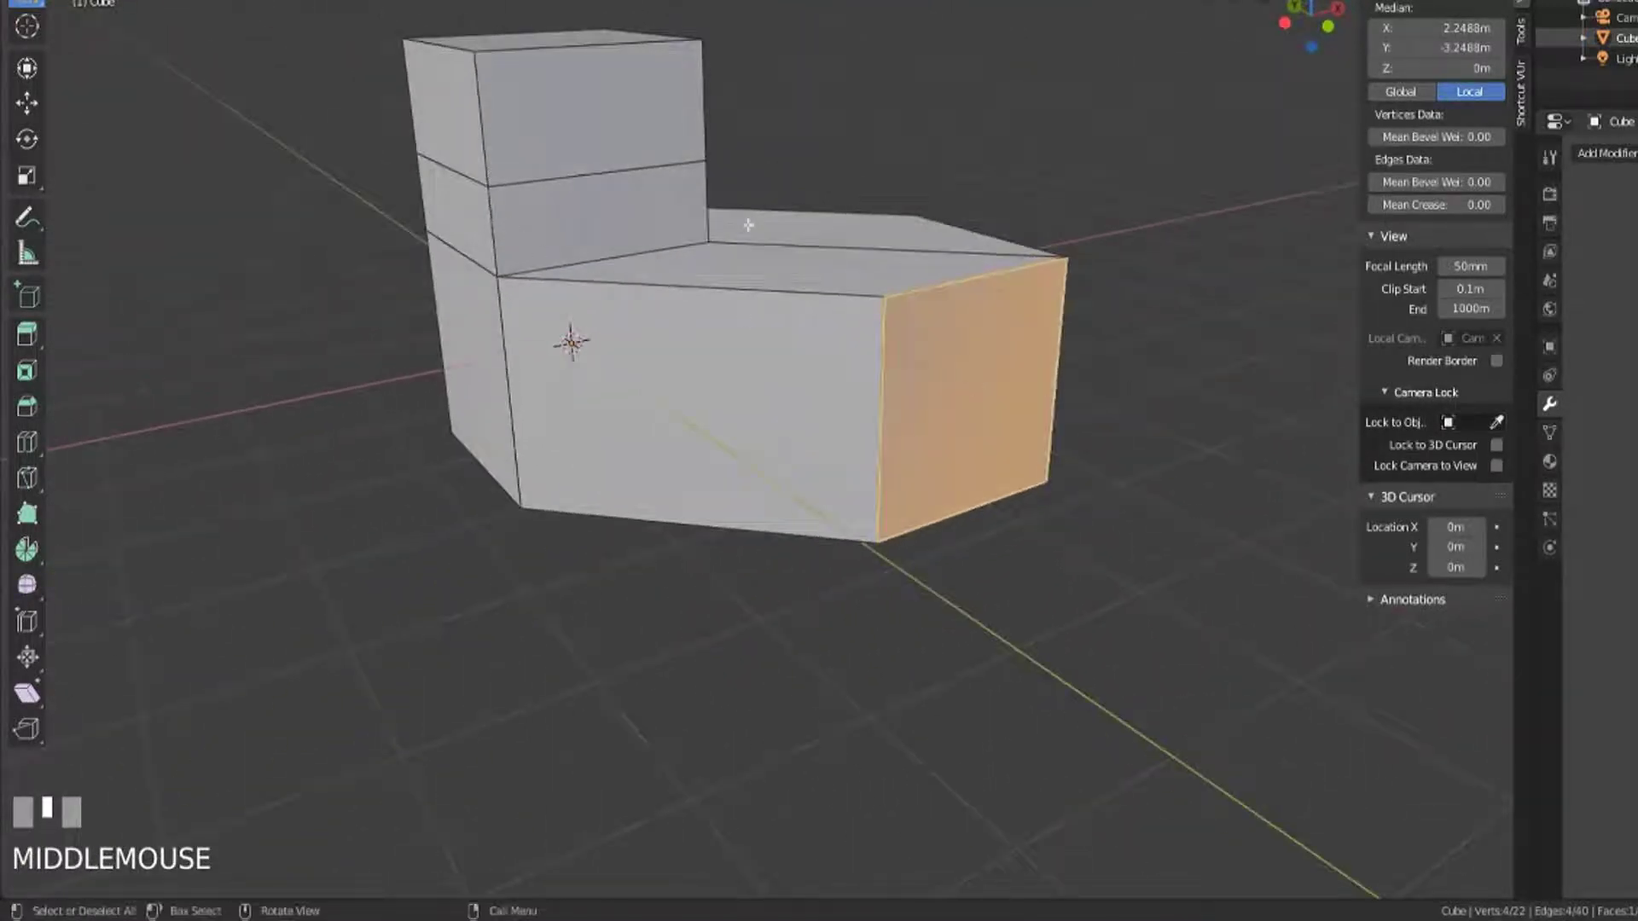
pyautogui.keyDown('shift'); pyautogui.moveTo(794, 415); pyautogui.dragTo(881, 458, button='middle'); pyautogui.keyUp('shift')
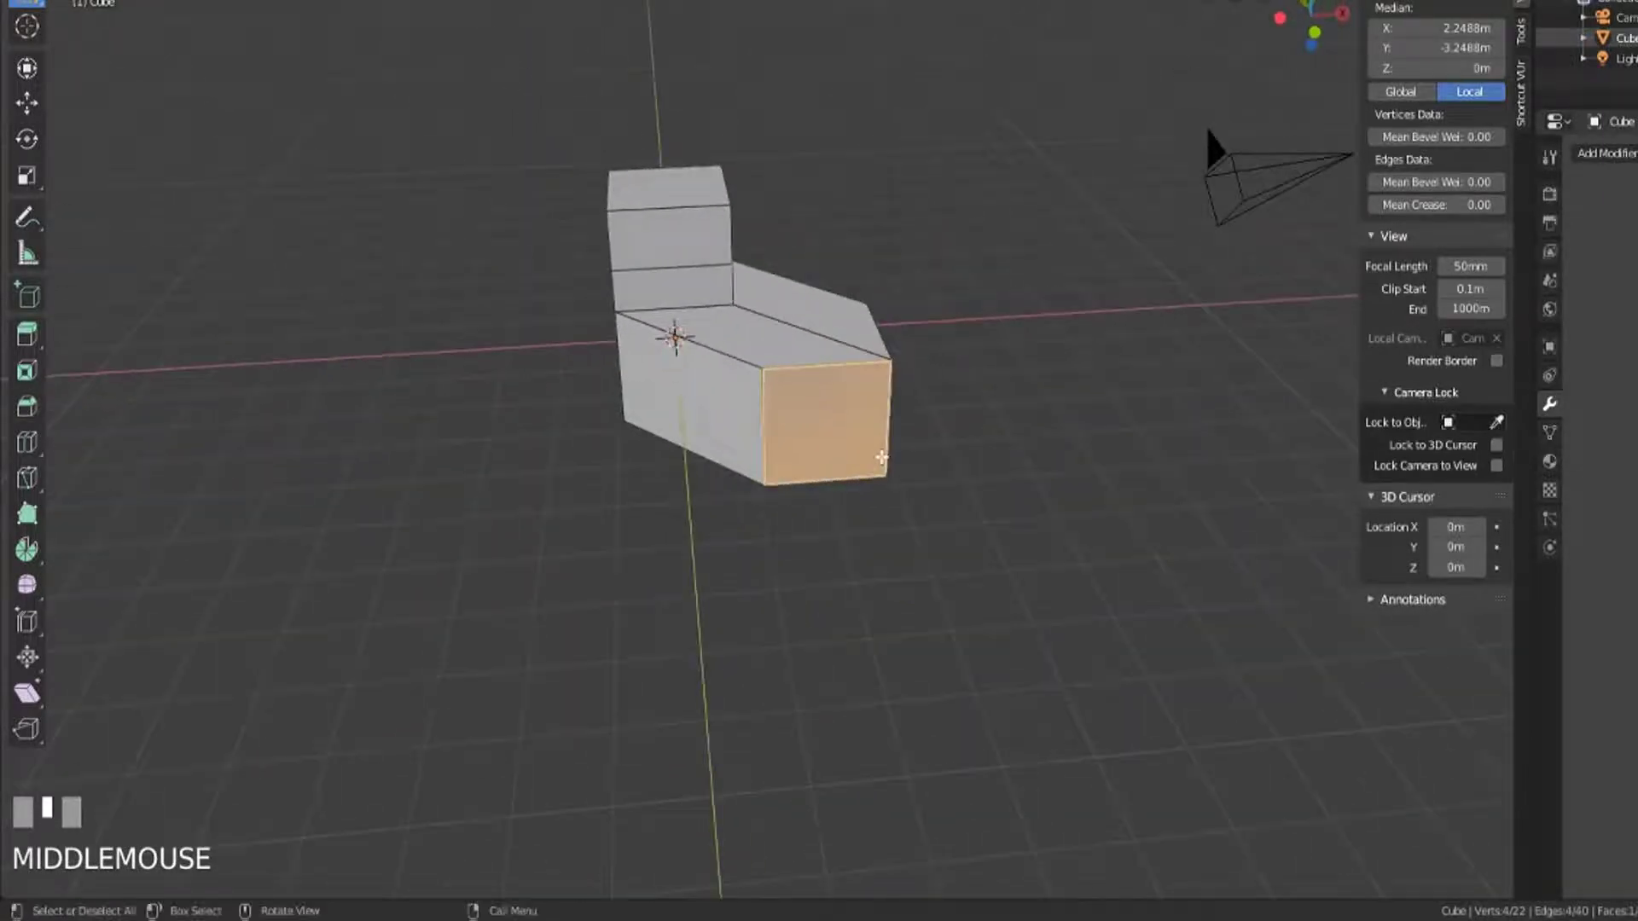
pyautogui.click(30, 336)
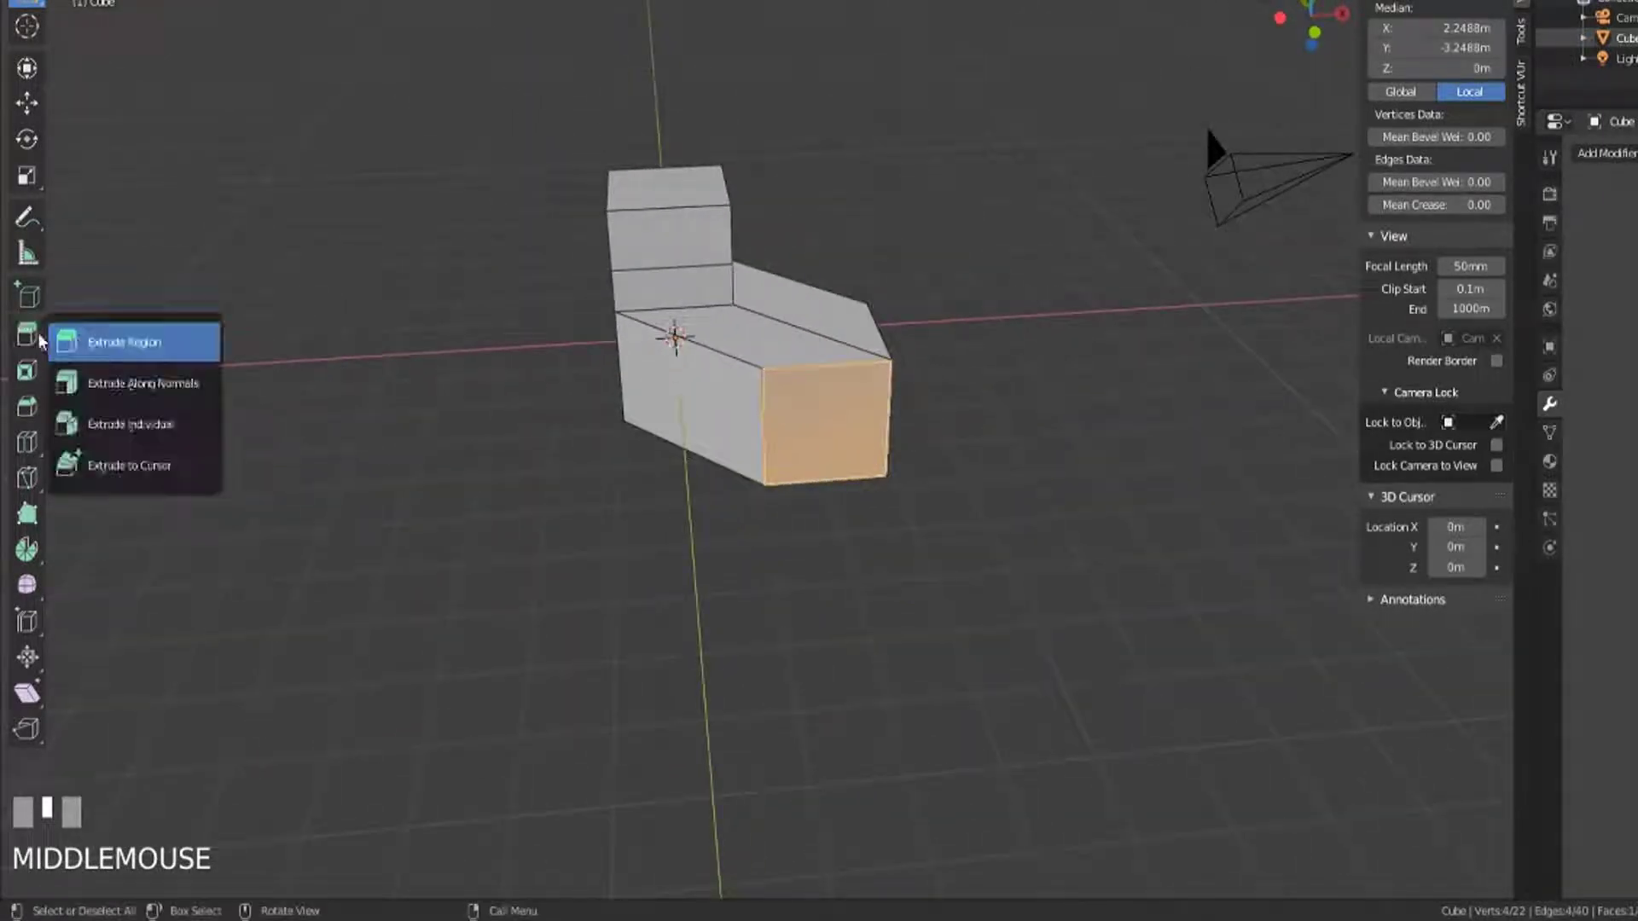
pyautogui.click(151, 436)
pyautogui.moveTo(629, 566); pyautogui.dragTo(739, 438, button='middle')
pyautogui.click(764, 432)
pyautogui.keyDown('shift'); pyautogui.click(705, 469); pyautogui.keyUp('shift')
pyautogui.moveTo(872, 532); pyautogui.dragTo(823, 556, button='middle')
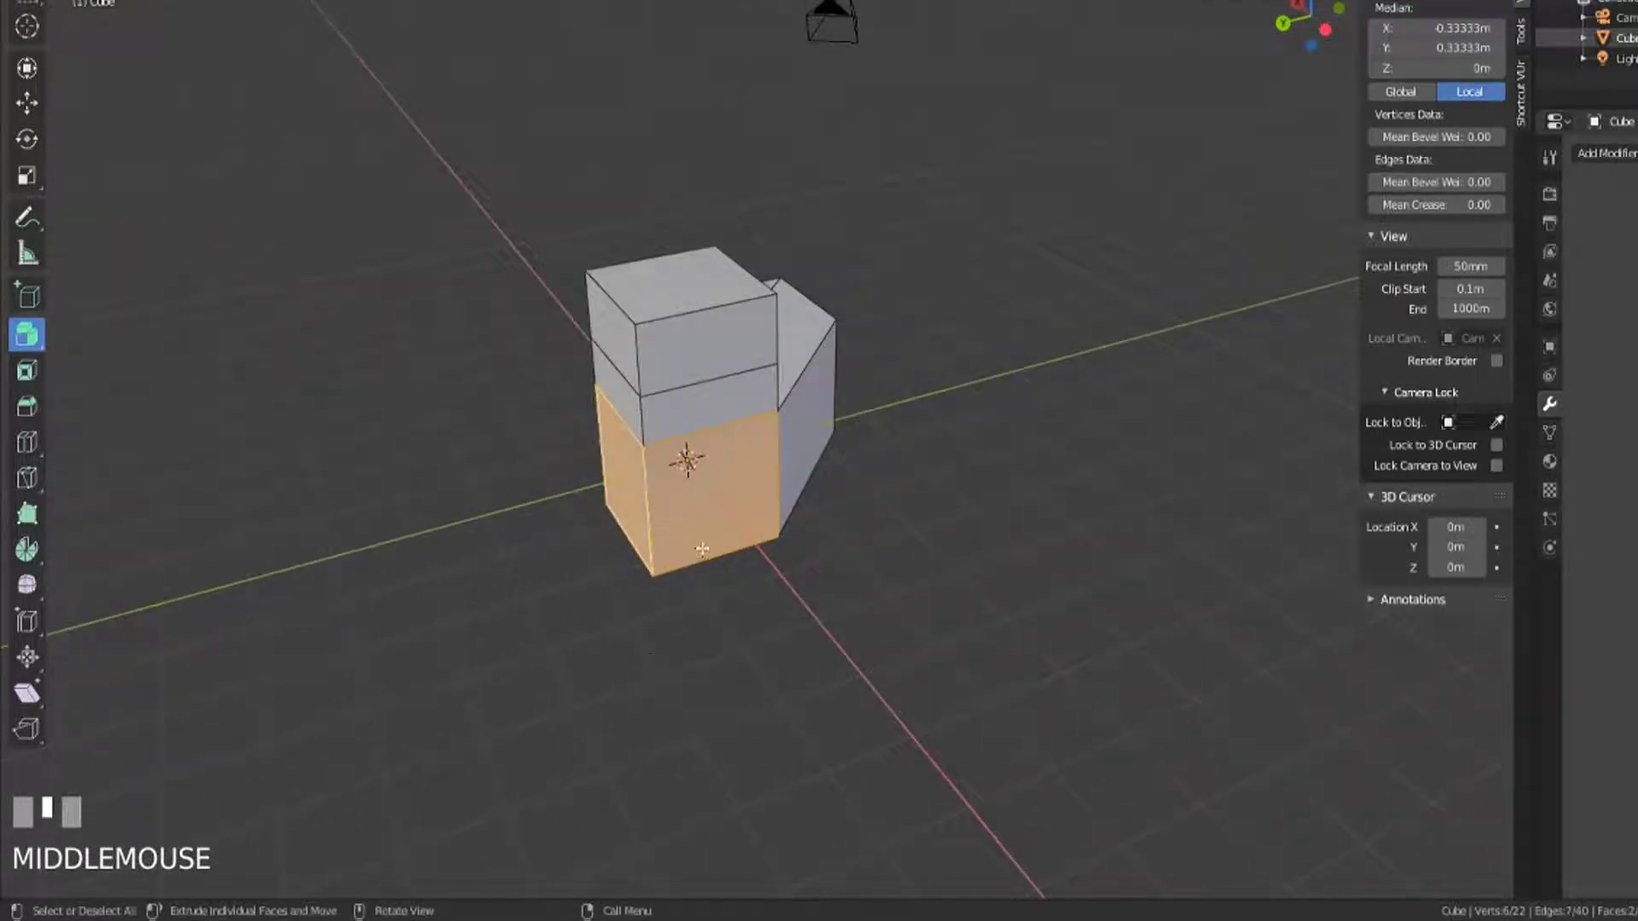
pyautogui.keyDown('shift'); pyautogui.moveTo(684, 596); pyautogui.dragTo(798, 519, button='middle'); pyautogui.keyUp('shift')
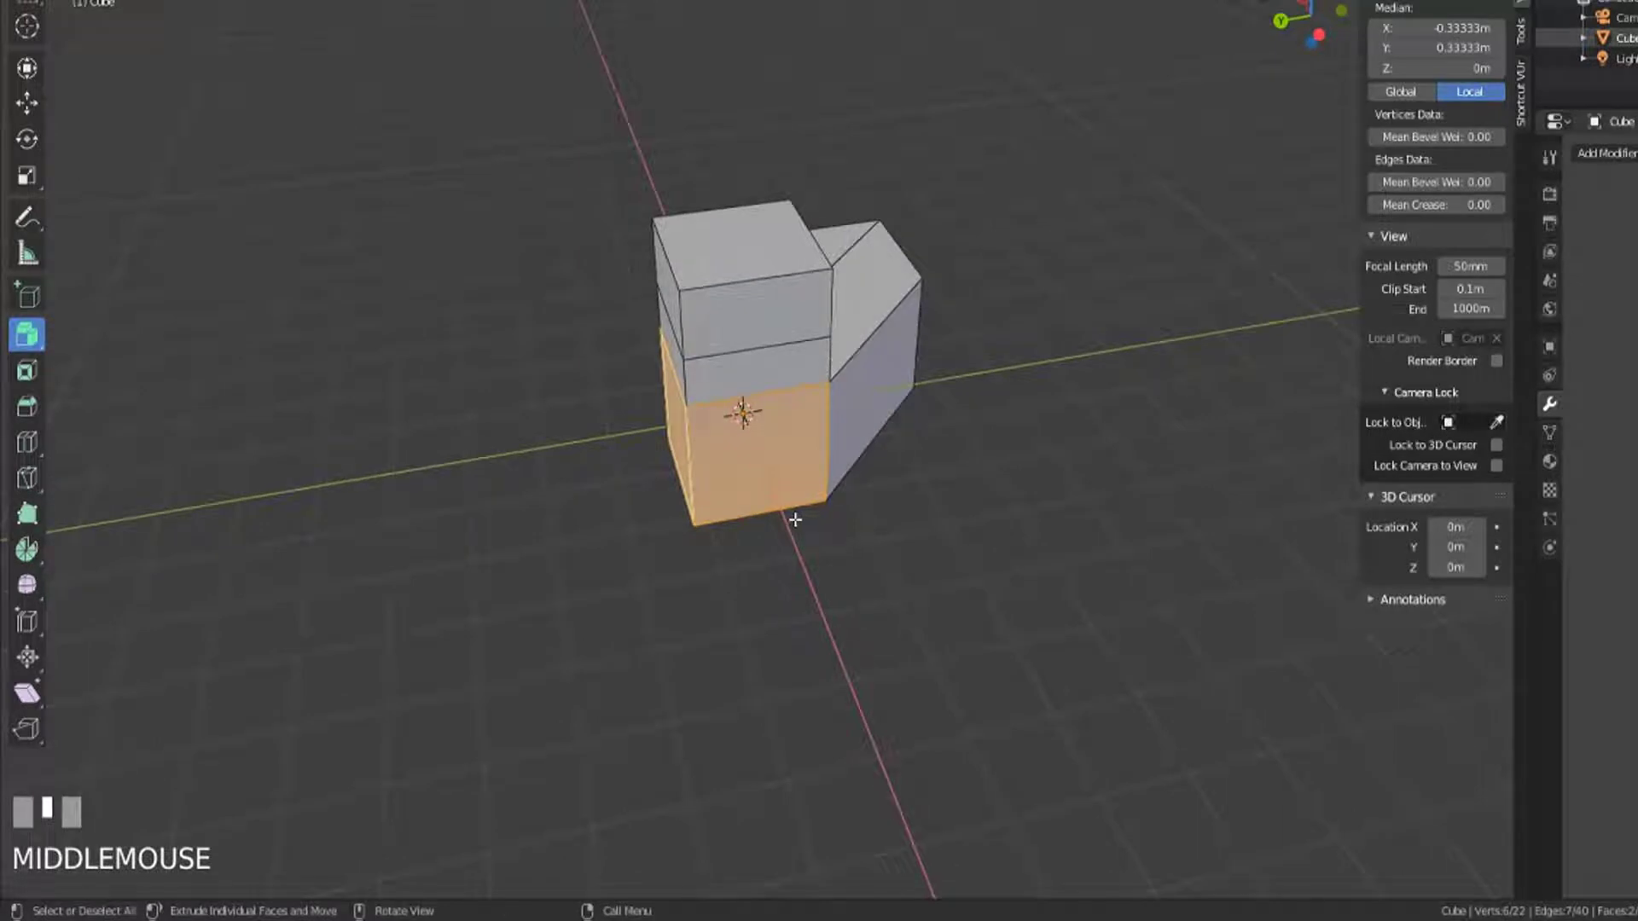
pyautogui.moveTo(649, 562); pyautogui.dragTo(758, 500, button='middle')
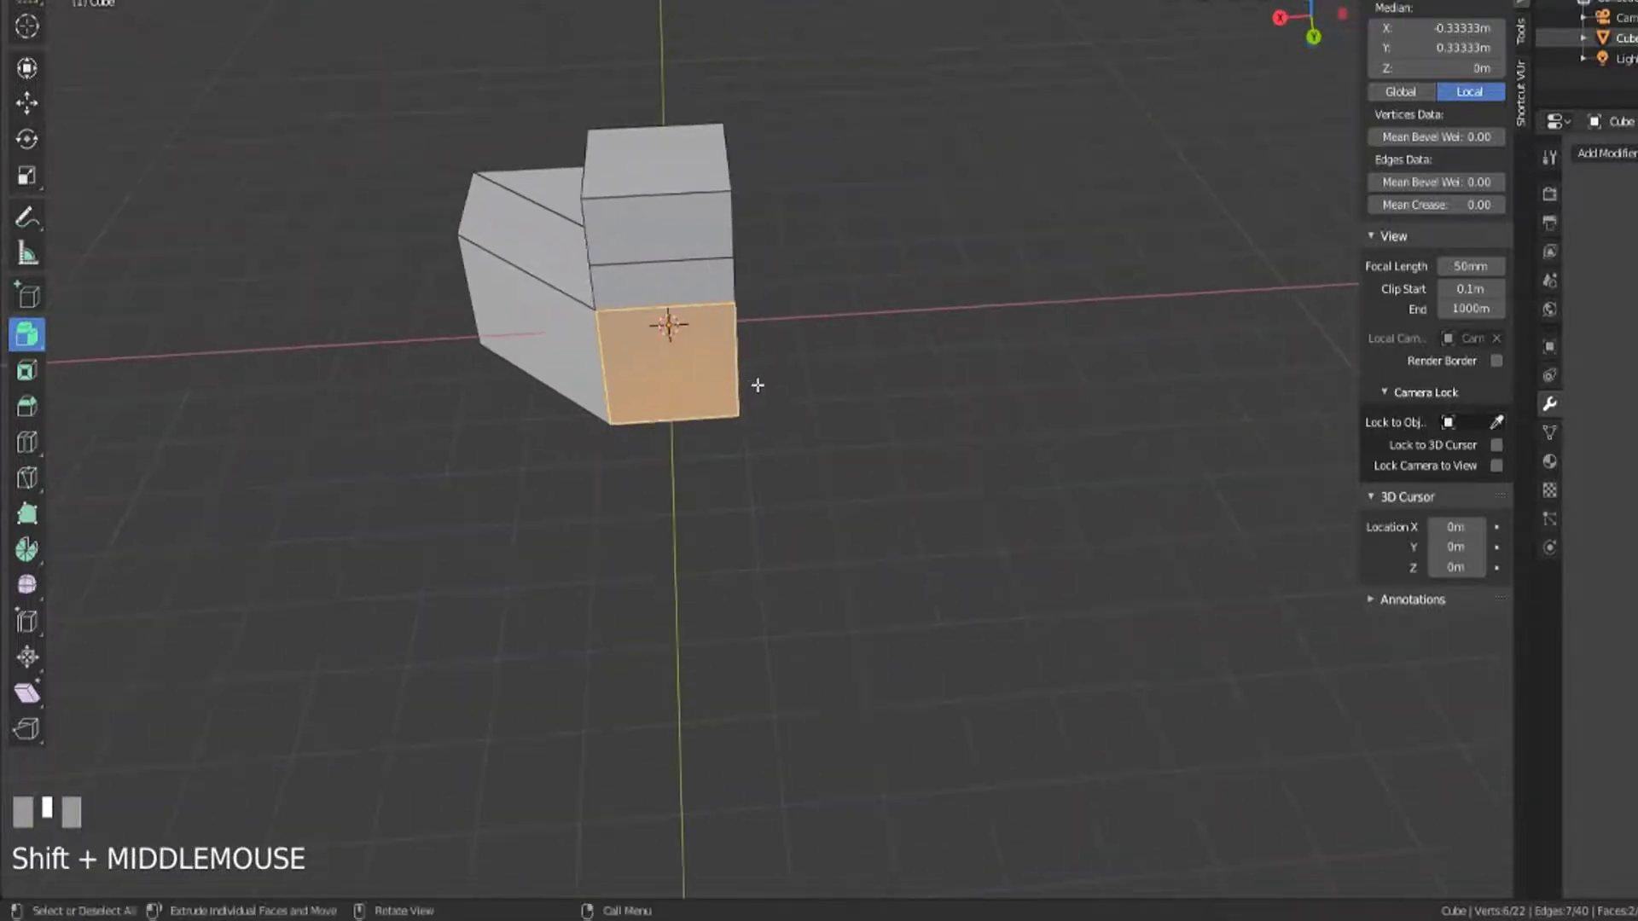
pyautogui.moveTo(759, 385); pyautogui.dragTo(924, 540)
pyautogui.moveTo(925, 540); pyautogui.dragTo(879, 566, button='middle')
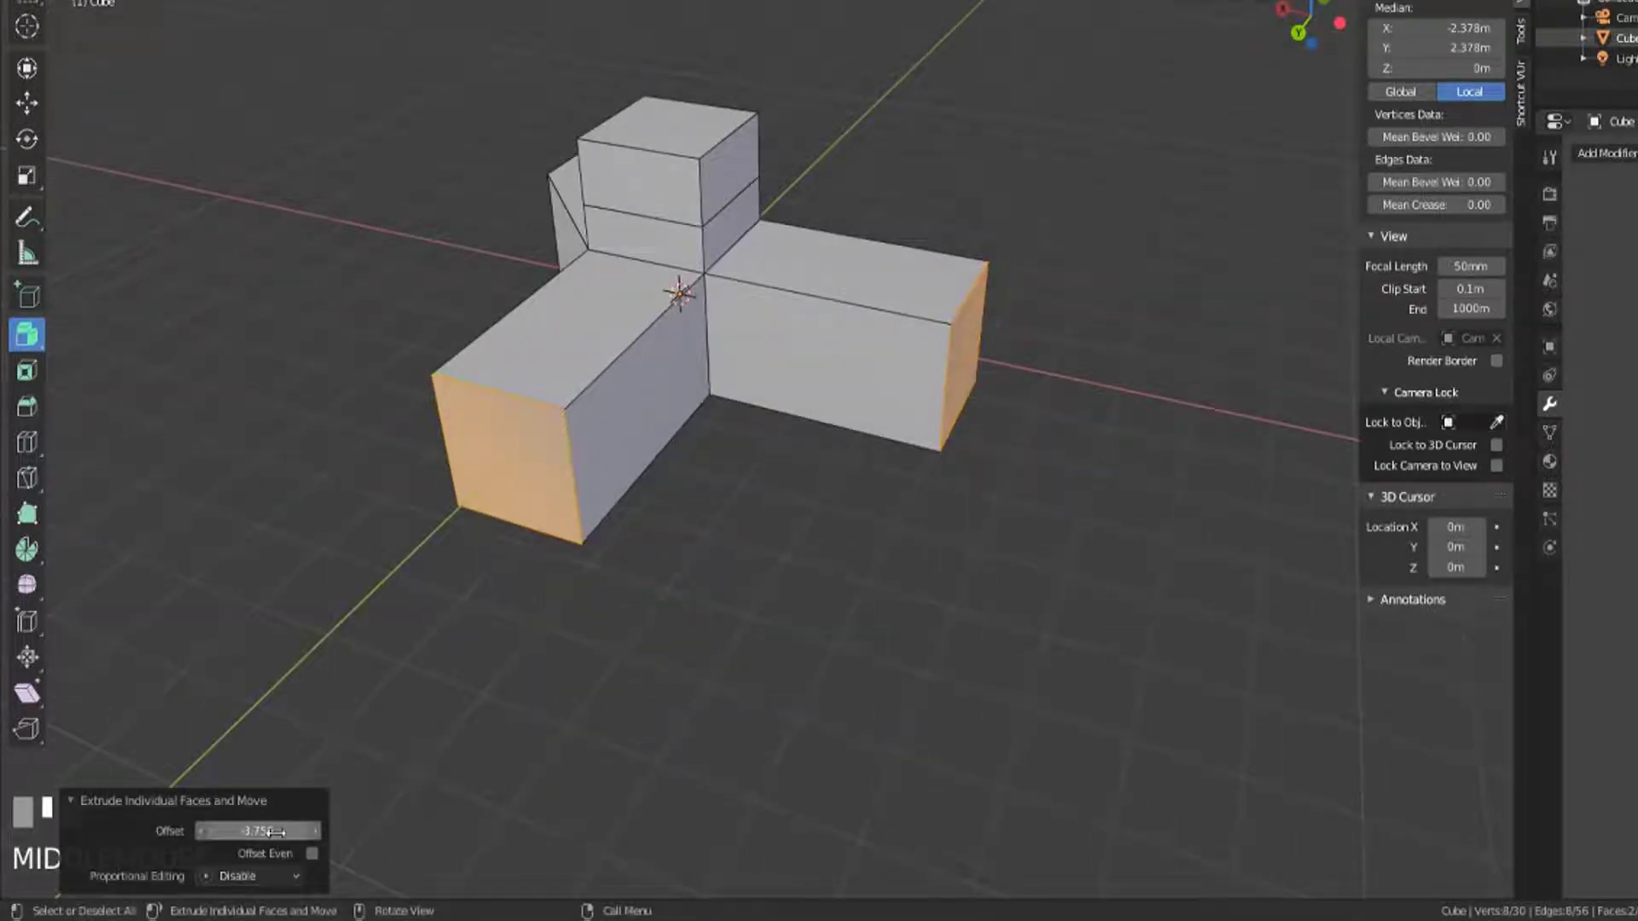
# Step: Set the offset of the two individually extruded blocks to about -2.296
pyautogui.moveTo(273, 831)
pyautogui.mouseDown()
pyautogui.moveTo(243, 832)
pyautogui.moveTo(320, 831)
pyautogui.moveTo(269, 832)
pyautogui.moveTo(288, 831)
pyautogui.mouseUp()
pyautogui.moveTo(819, 529); pyautogui.dragTo(873, 563, button='middle')
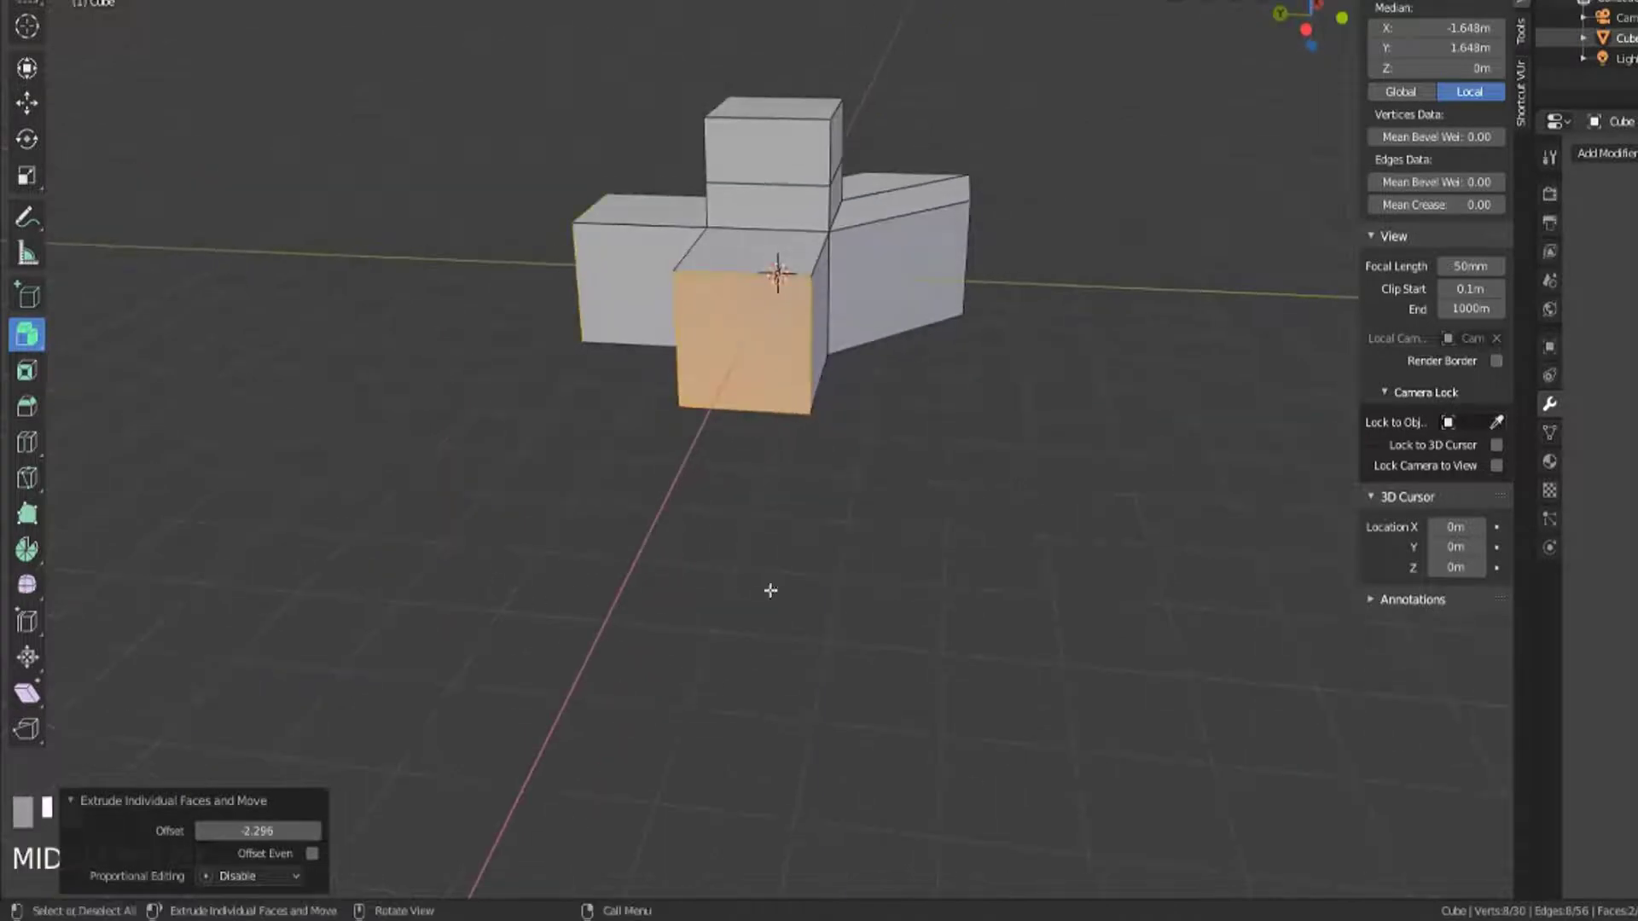
pyautogui.scroll(3, 992, 406)
pyautogui.keyDown('shift'); pyautogui.moveTo(992, 406); pyautogui.dragTo(688, 446, button='middle'); pyautogui.keyUp('shift')
pyautogui.scroll(-4, 957, 499)
pyautogui.keyDown('shift'); pyautogui.moveTo(957, 499); pyautogui.dragTo(603, 428, button='middle'); pyautogui.keyUp('shift')
pyautogui.scroll(4, 702, 538)
pyautogui.scroll(-2, 619, 429)
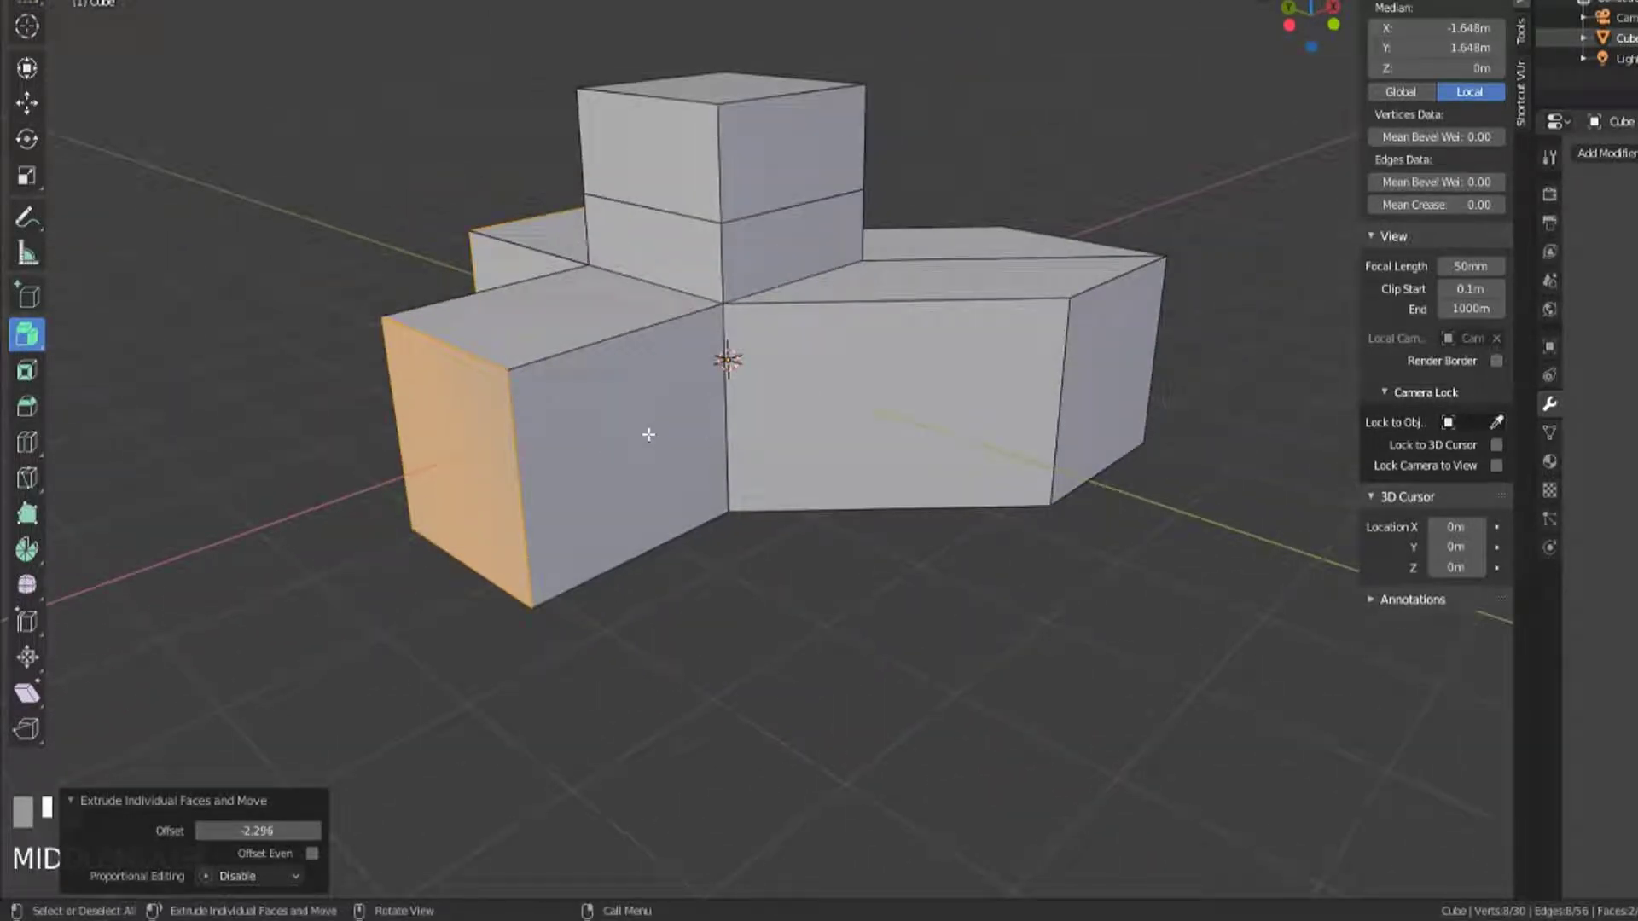
# Step: Extrude the two stacked side faces of the tower above the diagonal block individually with an offset of about -2.592
pyautogui.click(749, 172)
pyautogui.keyDown('shift'); pyautogui.click(761, 243); pyautogui.keyUp('shift')
pyautogui.scroll(-2, 750, 376)
pyautogui.moveTo(774, 403); pyautogui.dragTo(750, 366, button='middle')
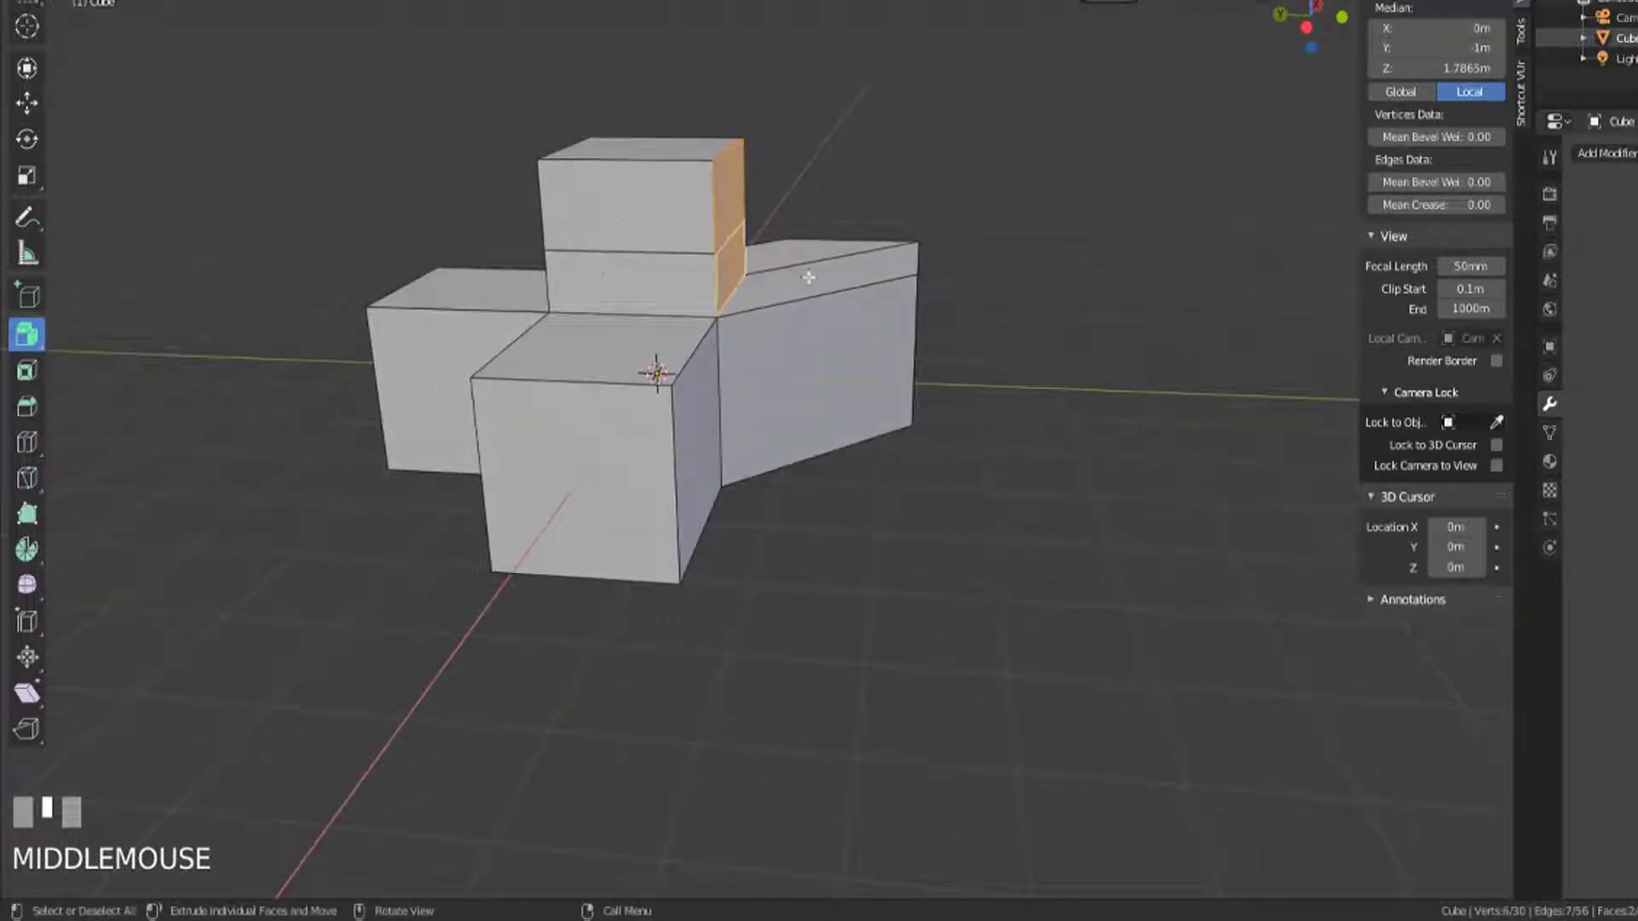
pyautogui.moveTo(804, 256); pyautogui.dragTo(906, 369)
pyautogui.moveTo(906, 369); pyautogui.dragTo(993, 364, button='middle')
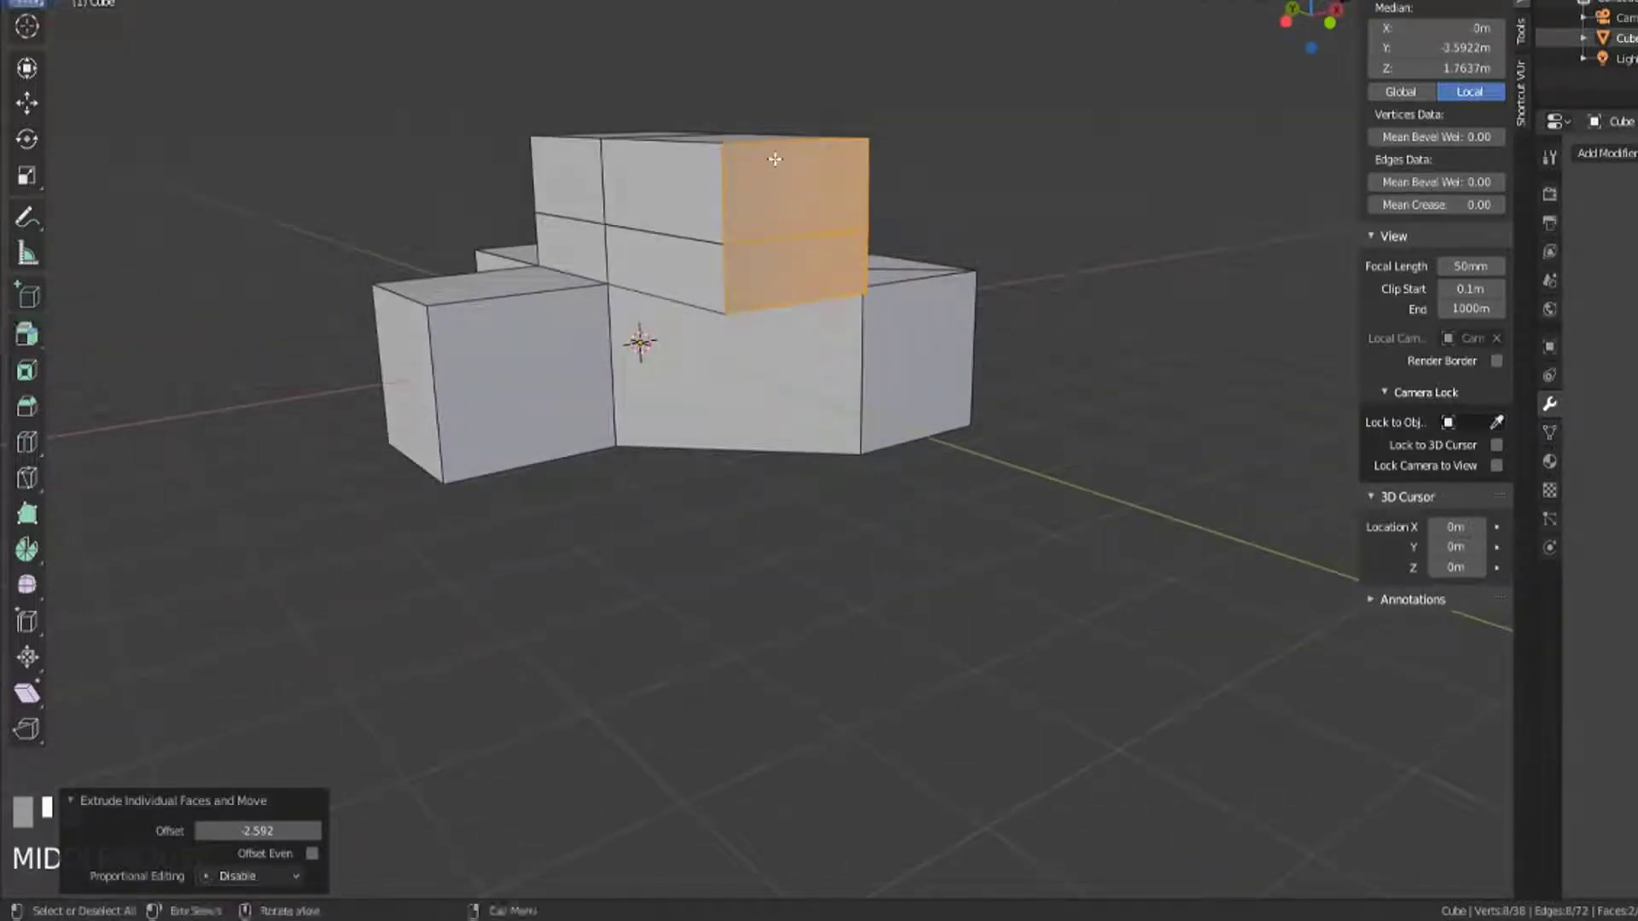
# Step: Move the upper arm's end face up about 1.26 m so it separates from the lower arm
pyautogui.click(776, 162)
pyautogui.press('g')
pyautogui.click(812, 178)
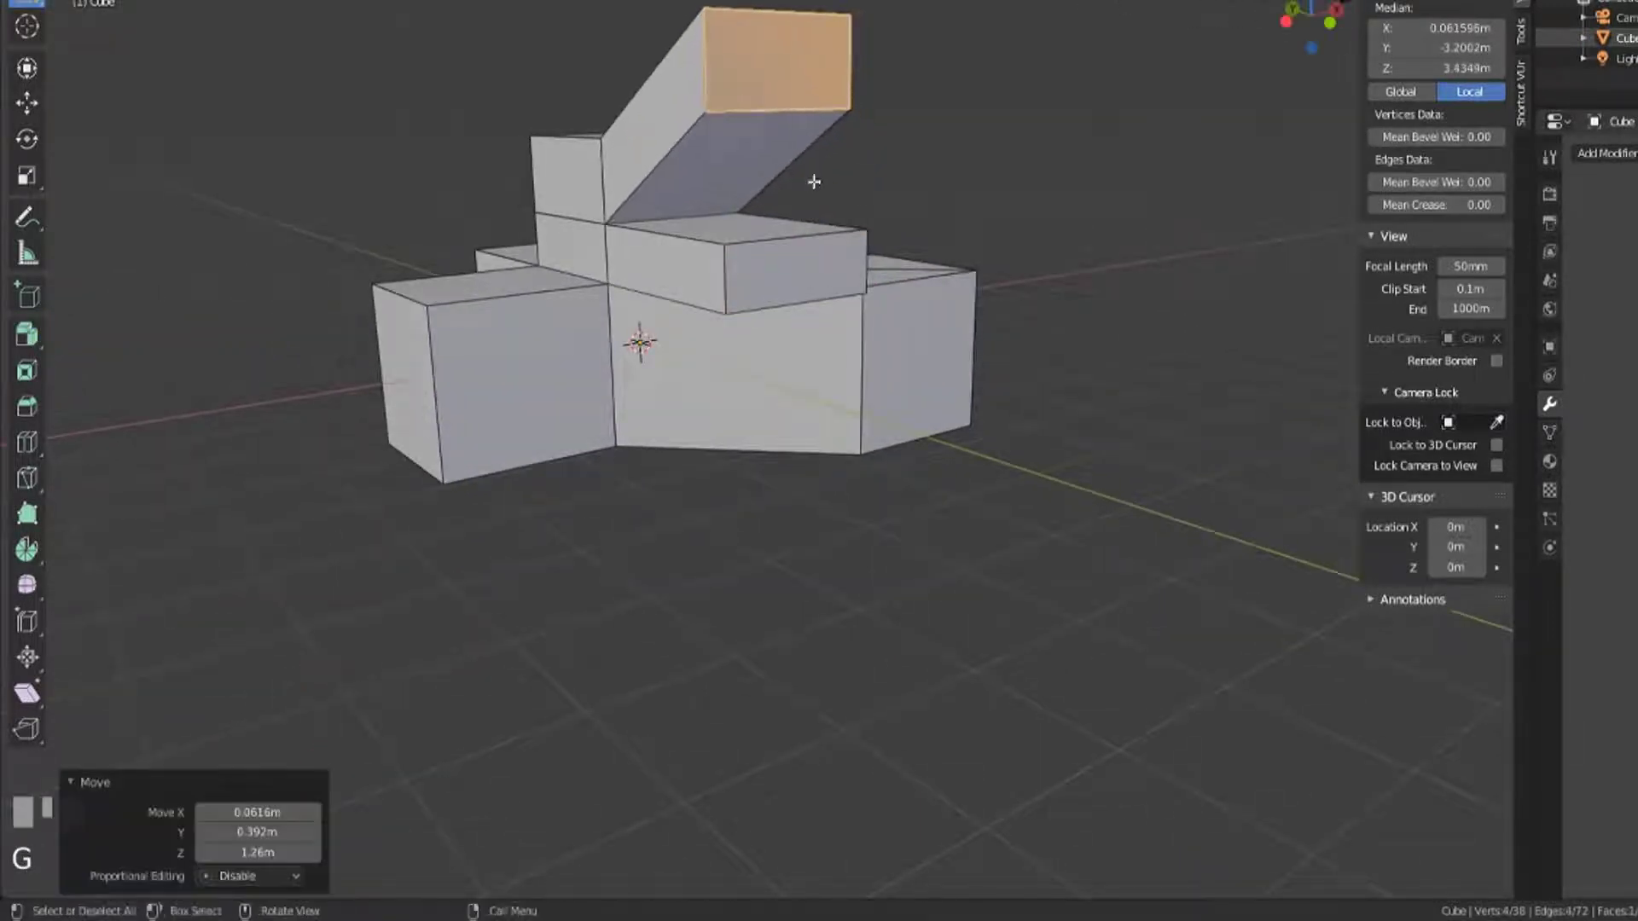
# Step: Move the lower arm's end face down about 0.834 m, then shift it back up
pyautogui.click(778, 262)
pyautogui.press('g')
pyautogui.click(879, 348)
pyautogui.moveTo(878, 348); pyautogui.dragTo(673, 272, button='middle')
pyautogui.moveTo(574, 369); pyautogui.dragTo(663, 349, button='middle')
pyautogui.press('g')
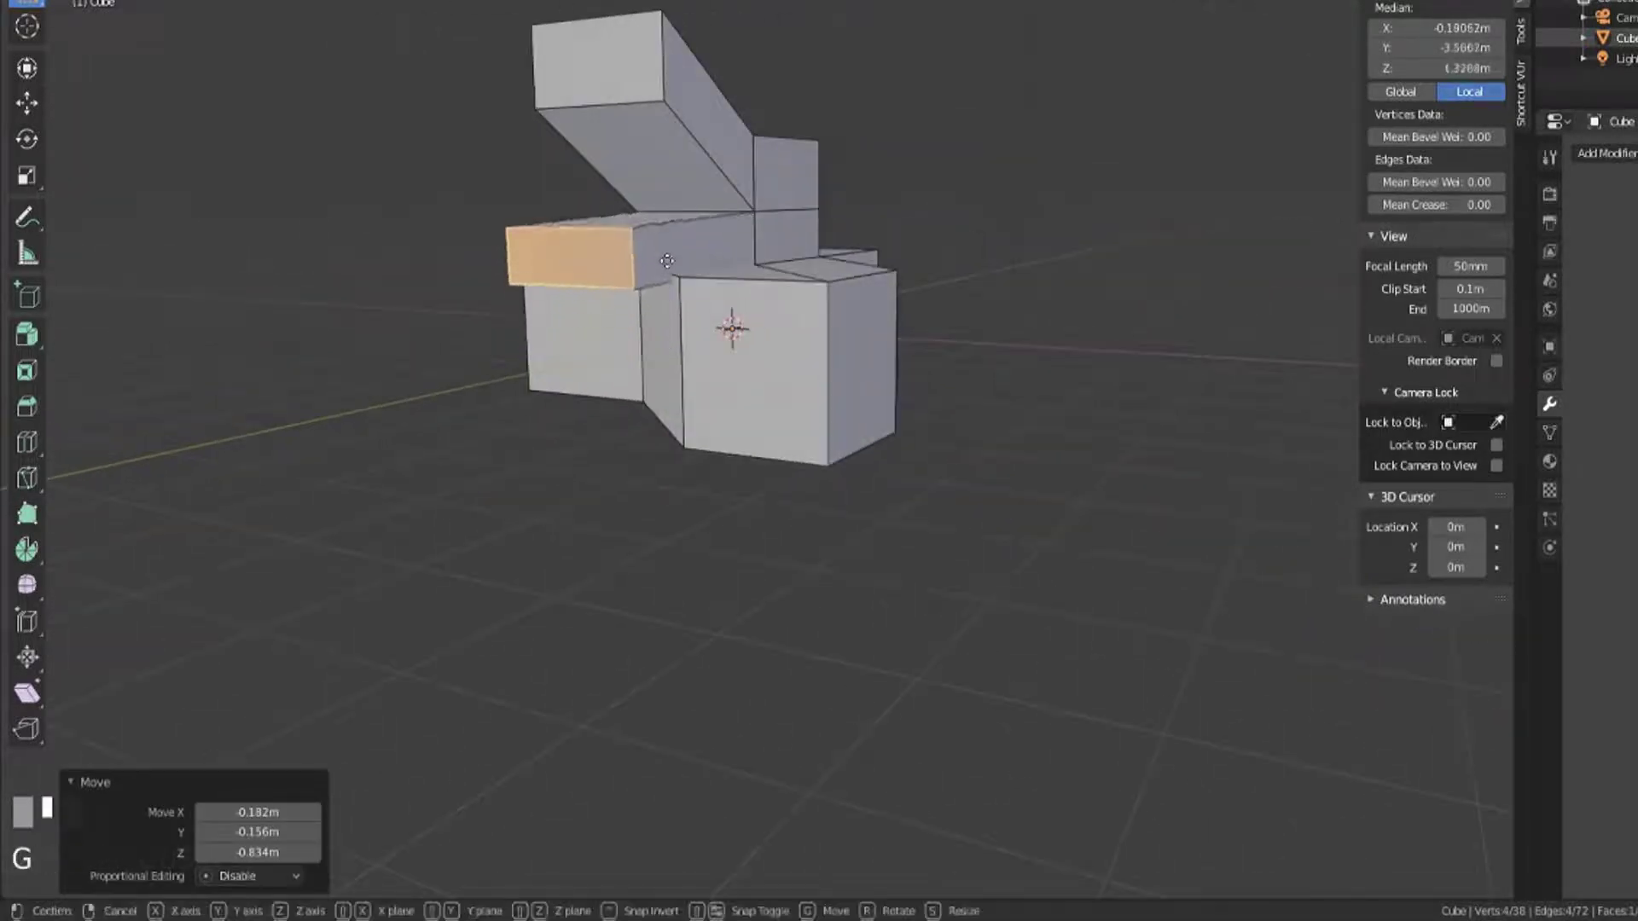
pyautogui.click(667, 281)
# Step: Hide the front end face of the diagonal block and select the side face visible inside the opening
pyautogui.moveTo(667, 282); pyautogui.dragTo(876, 302, button='middle')
pyautogui.moveTo(758, 288); pyautogui.dragTo(734, 359, button='middle')
pyautogui.click(730, 442)
pyautogui.press('h')
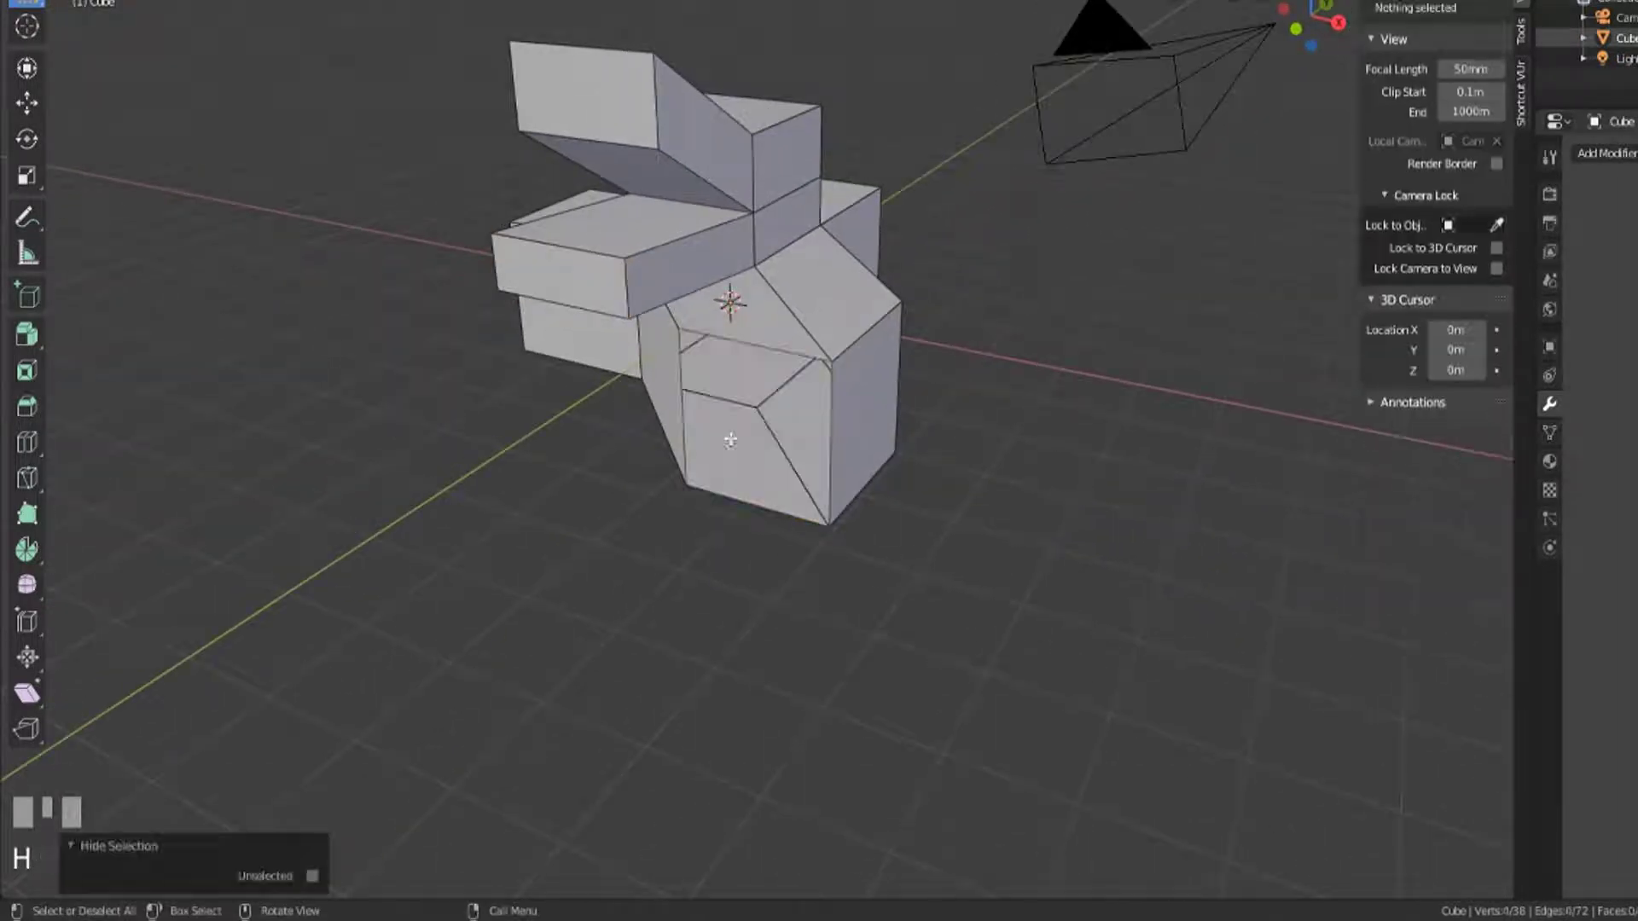
pyautogui.moveTo(738, 437); pyautogui.dragTo(777, 526, button='middle')
pyautogui.click(814, 377)
pyautogui.moveTo(747, 240); pyautogui.dragTo(976, 455, button='middle')
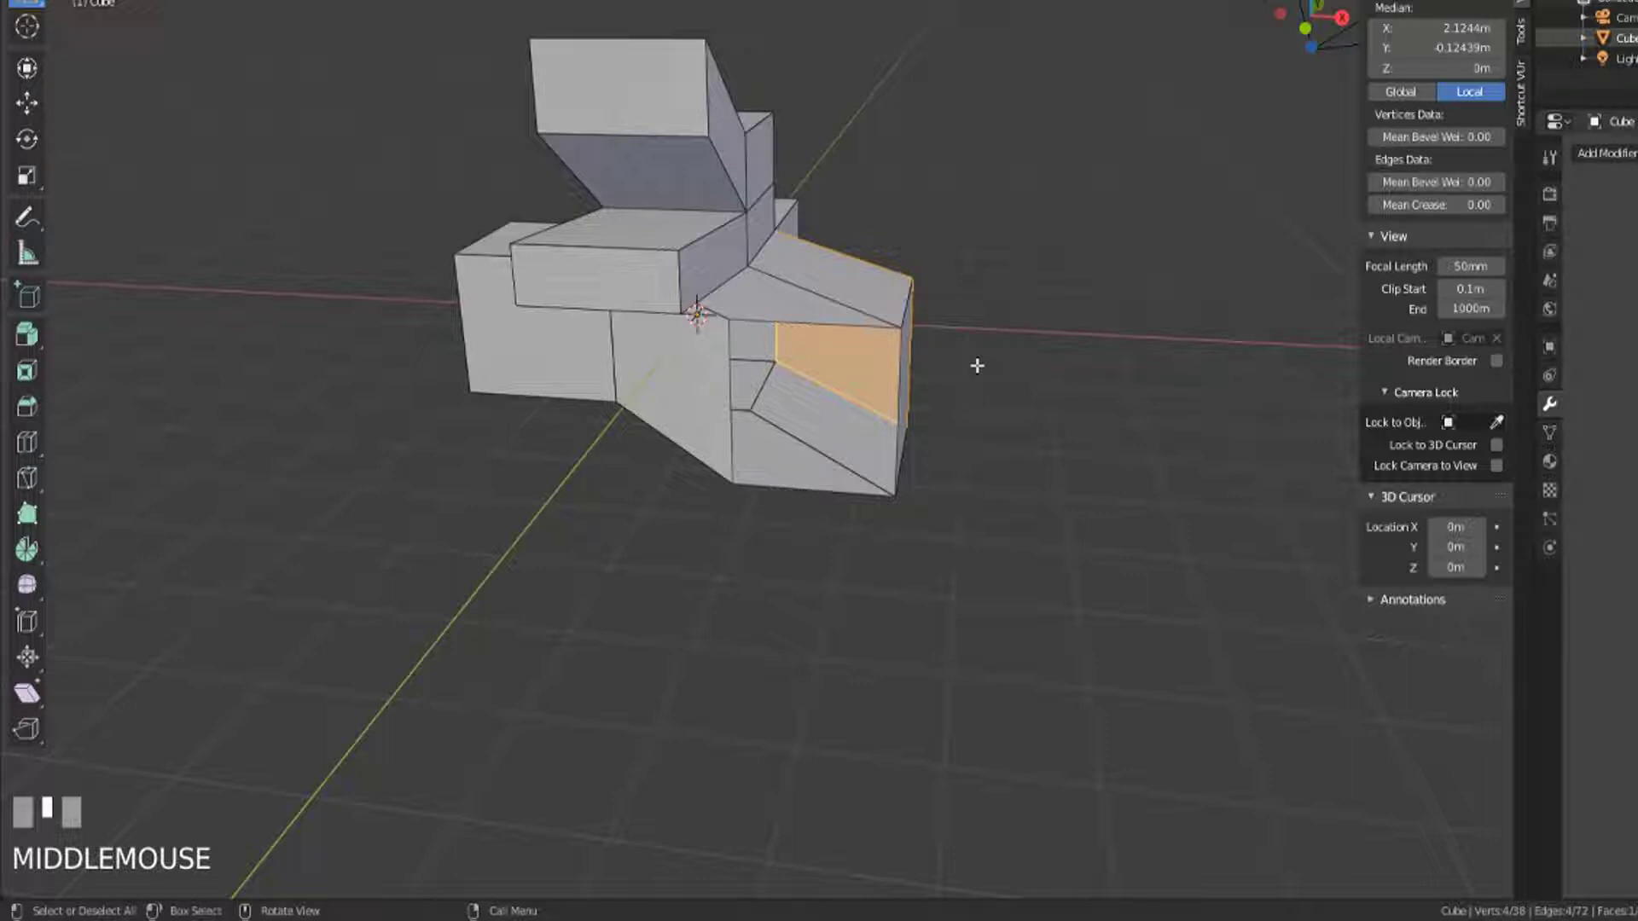
# Step: Switch the extrude tool to Extrude Along Normals
pyautogui.click(33, 342)
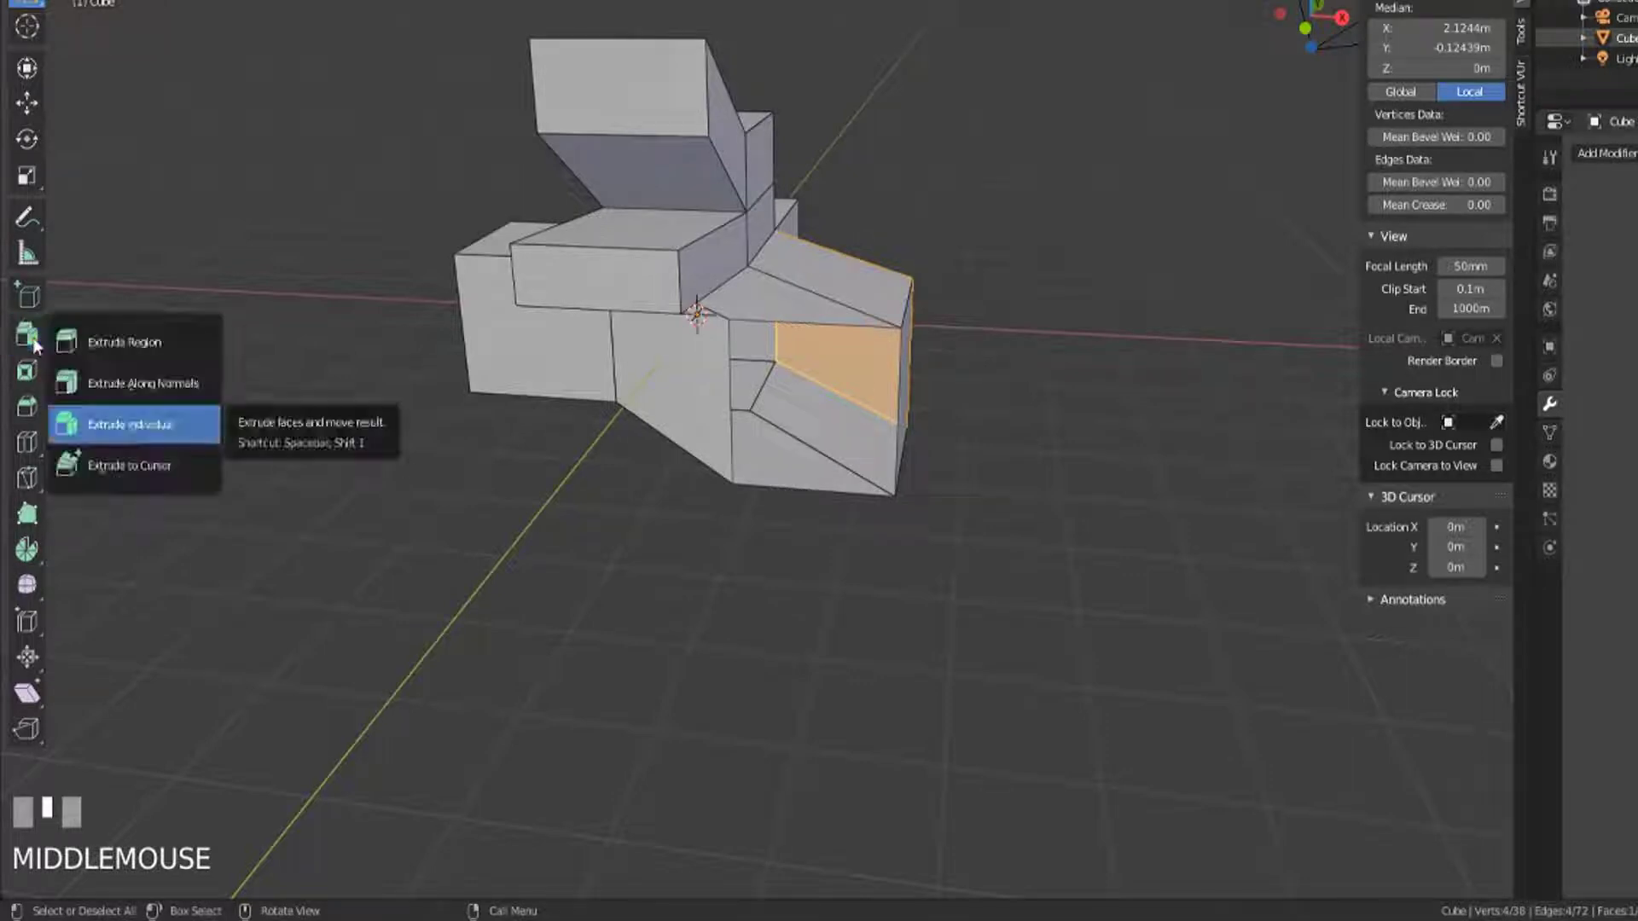
pyautogui.click(186, 388)
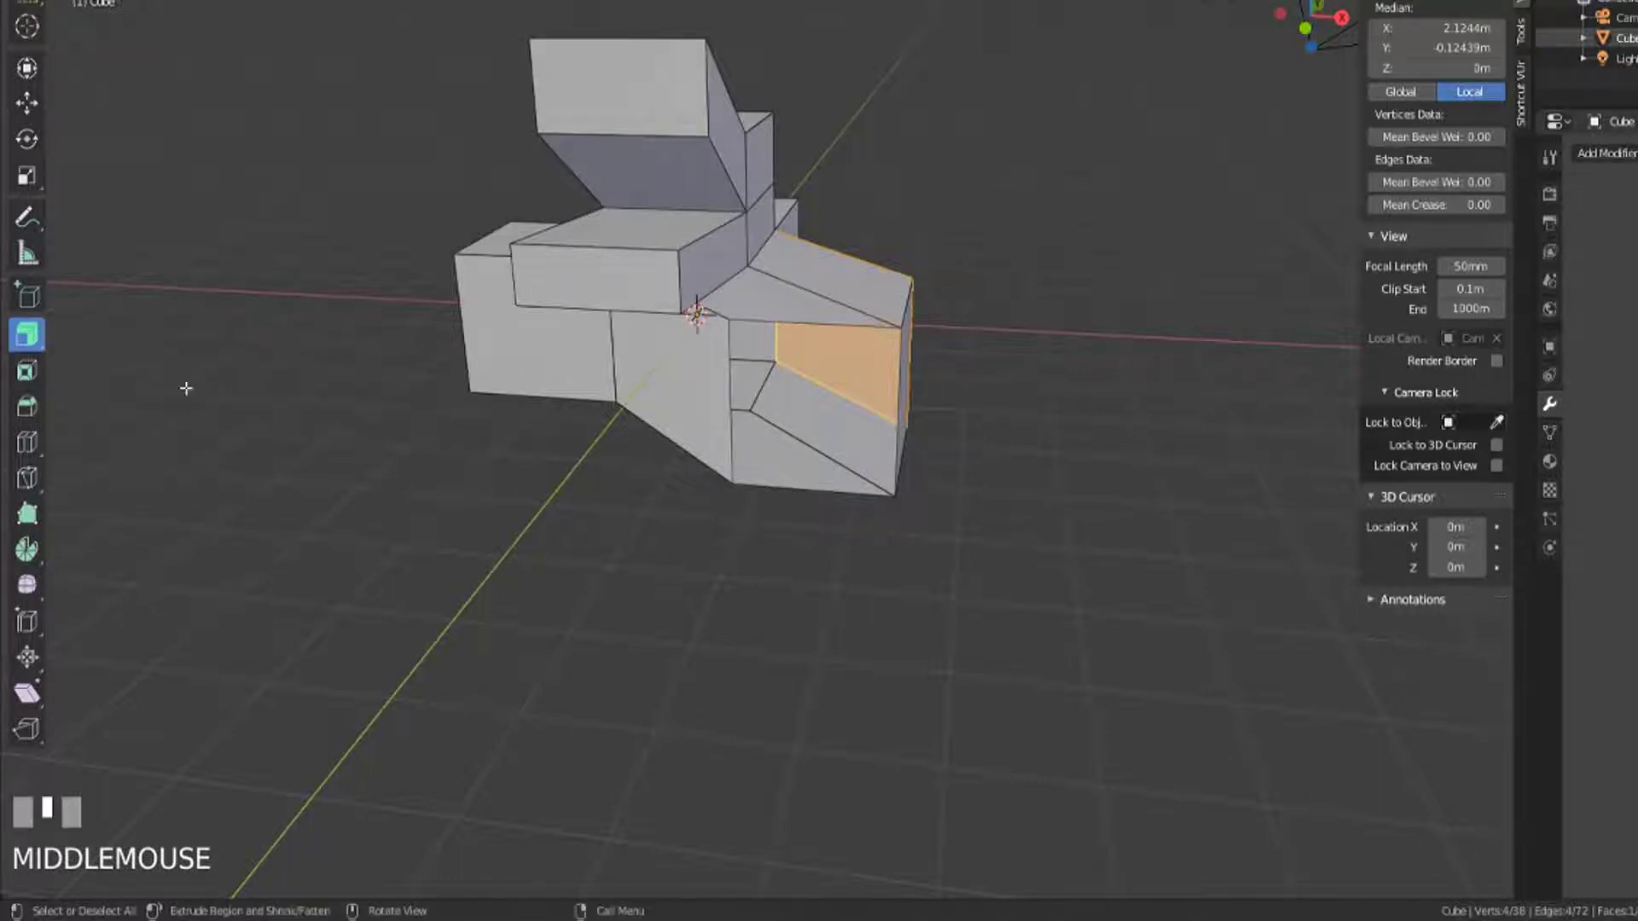
pyautogui.click(36, 340)
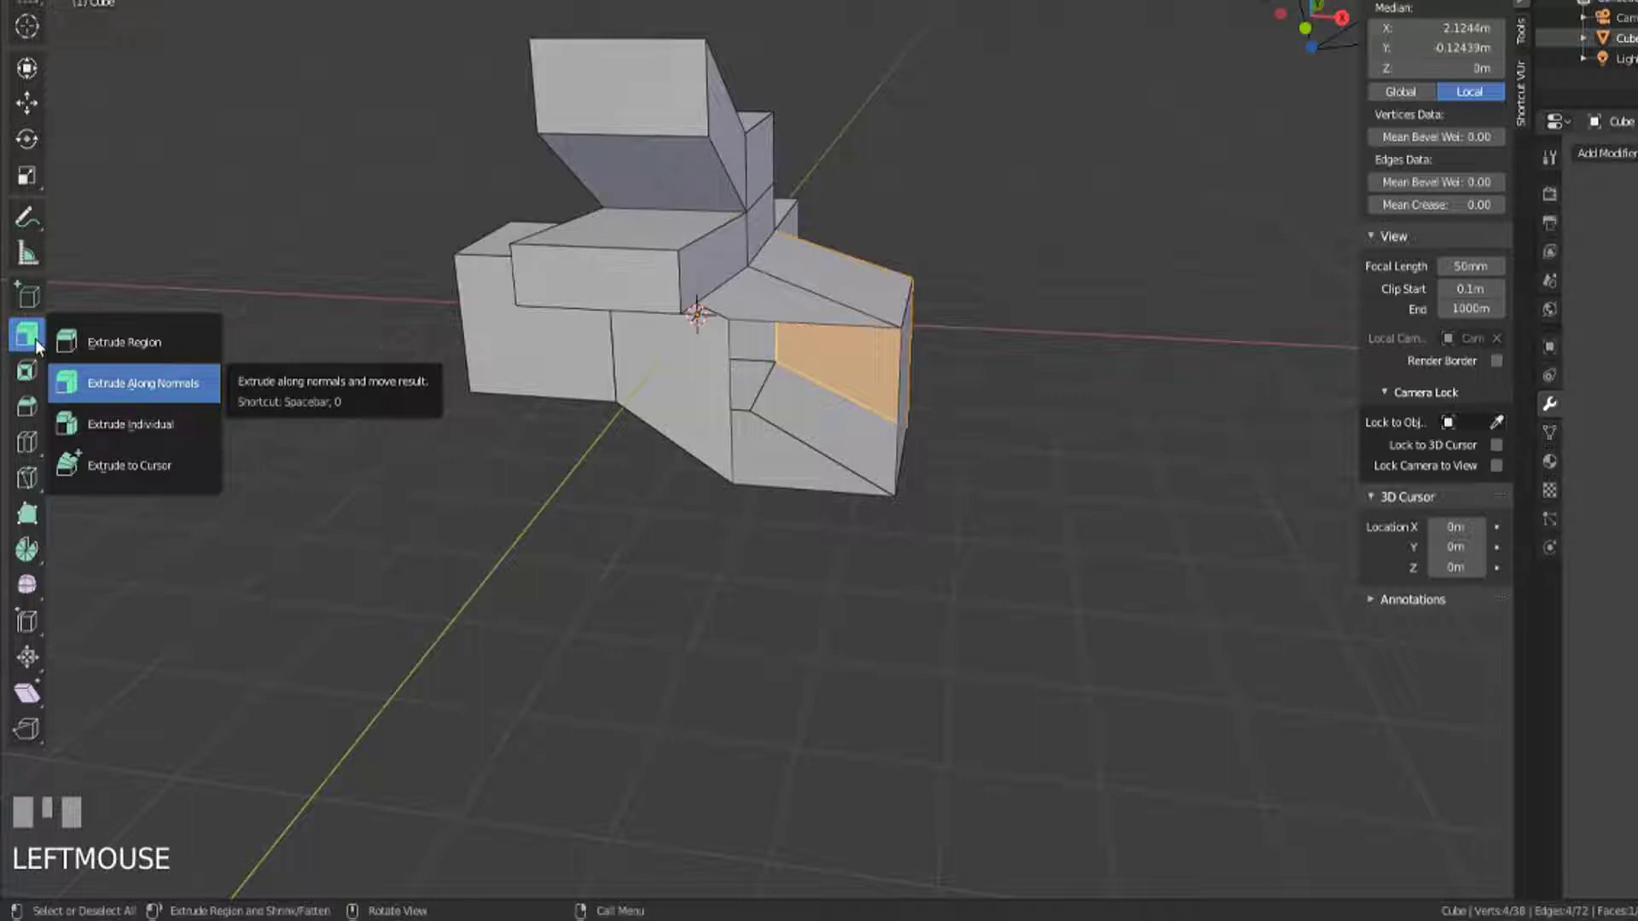
pyautogui.click(127, 375)
# Step: Examine the selected side face of the diagonal block from the outside and around the open front
pyautogui.moveTo(383, 398); pyautogui.dragTo(589, 431, button='middle')
pyautogui.scroll(3, 870, 486)
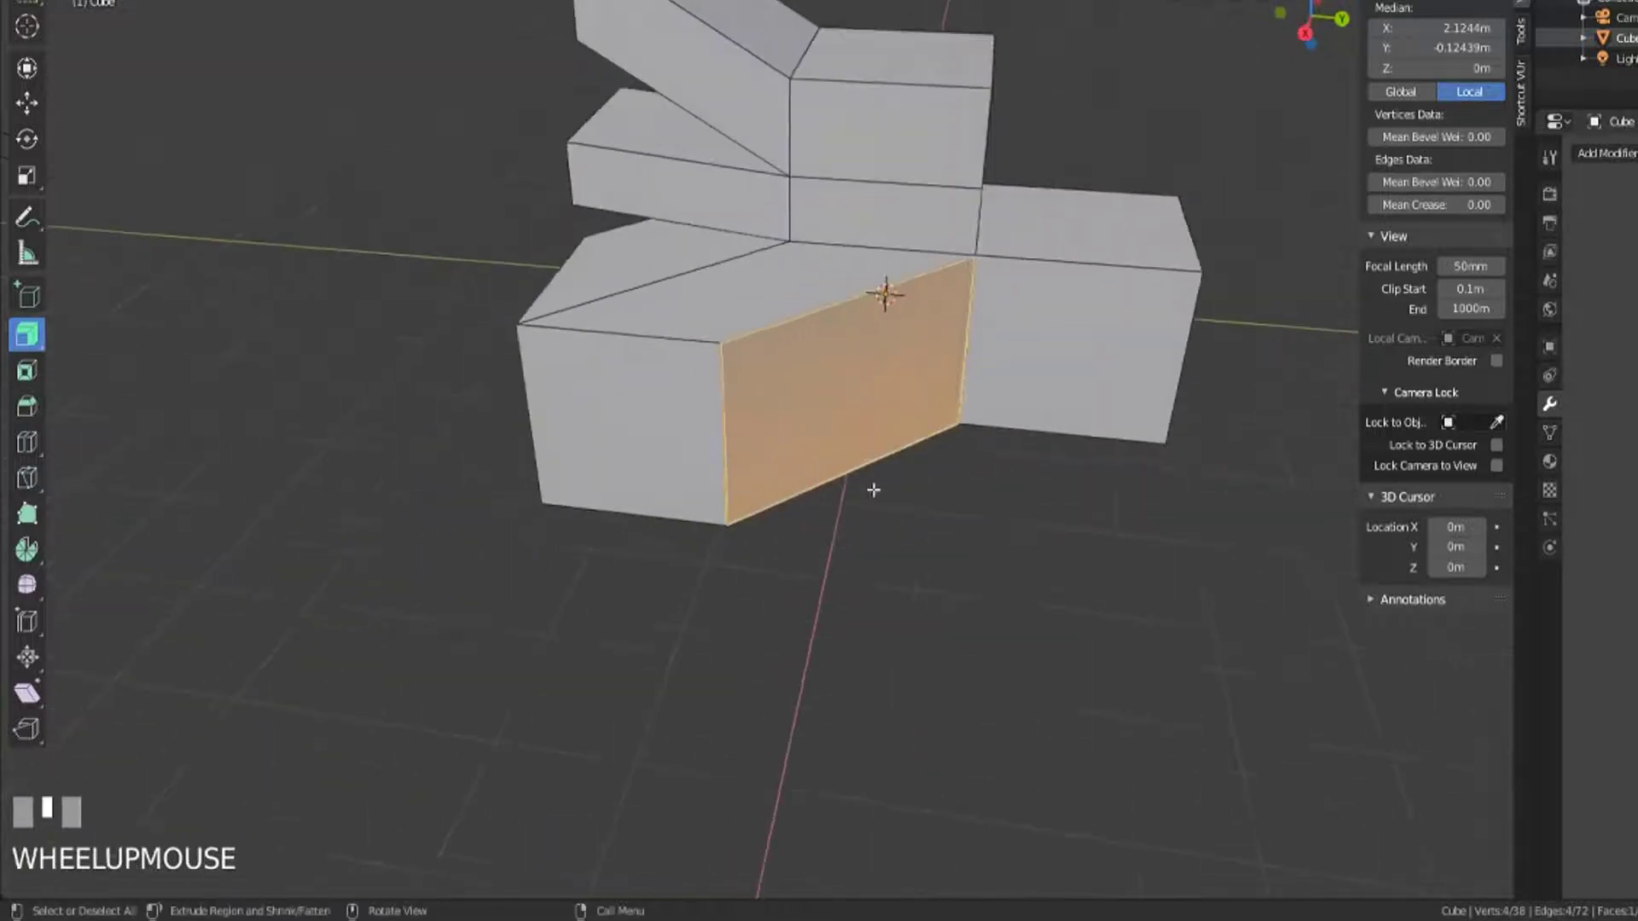
pyautogui.keyDown('shift'); pyautogui.moveTo(870, 486); pyautogui.dragTo(603, 420, button='middle'); pyautogui.keyUp('shift')
pyautogui.scroll(-2, 501, 436)
pyautogui.moveTo(501, 435); pyautogui.dragTo(850, 431, button='middle')
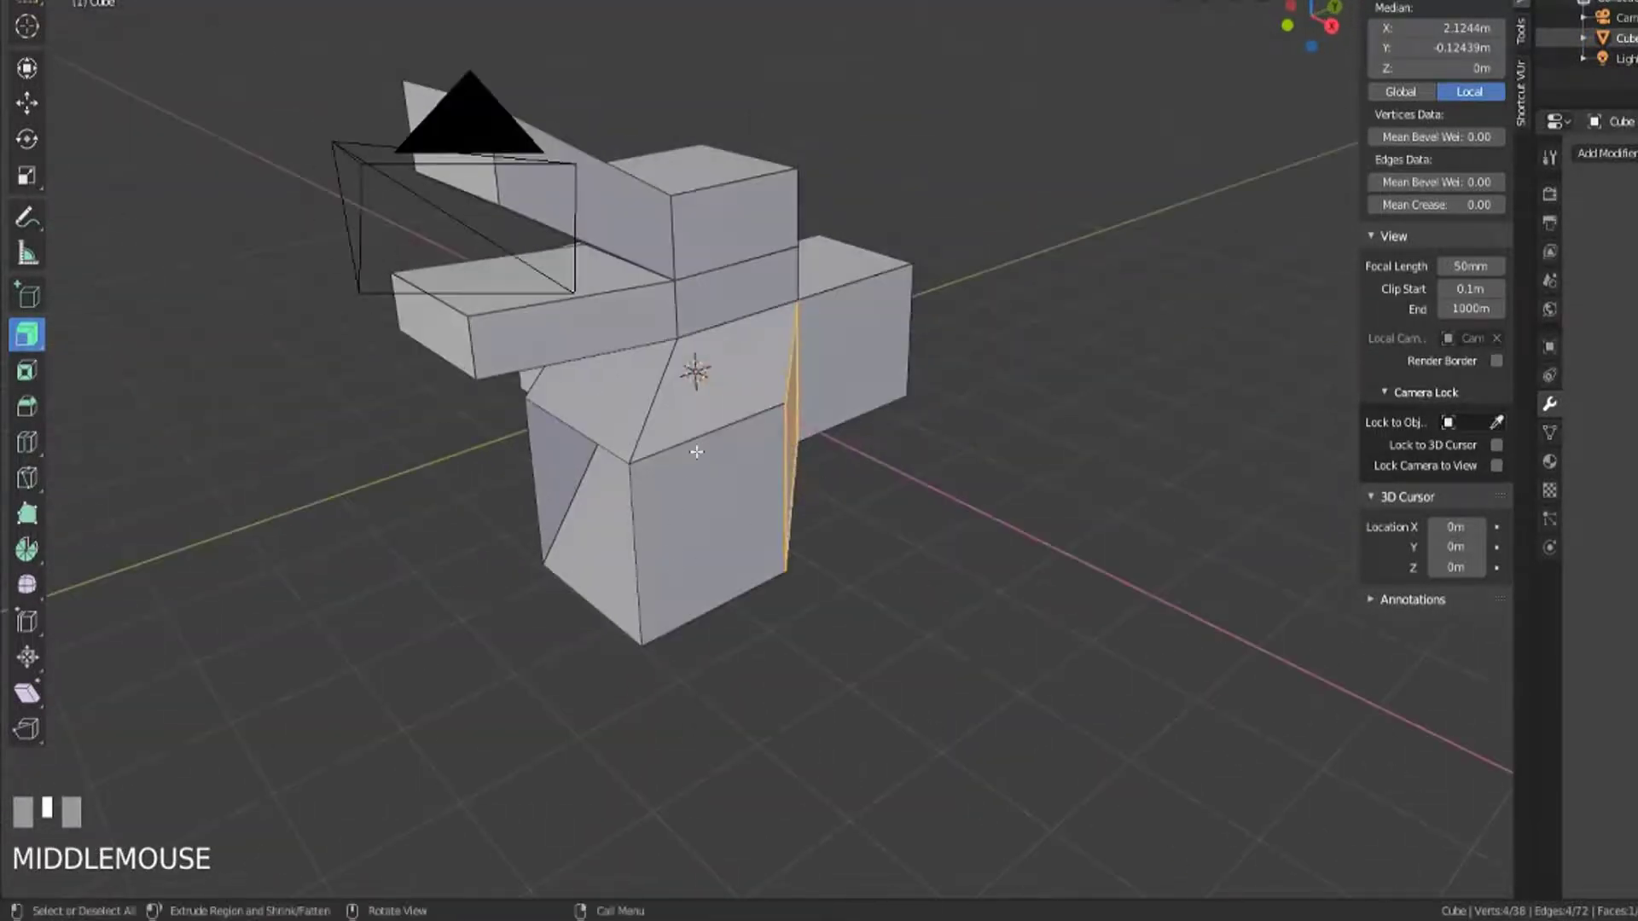
pyautogui.moveTo(742, 476); pyautogui.dragTo(728, 313, button='middle')
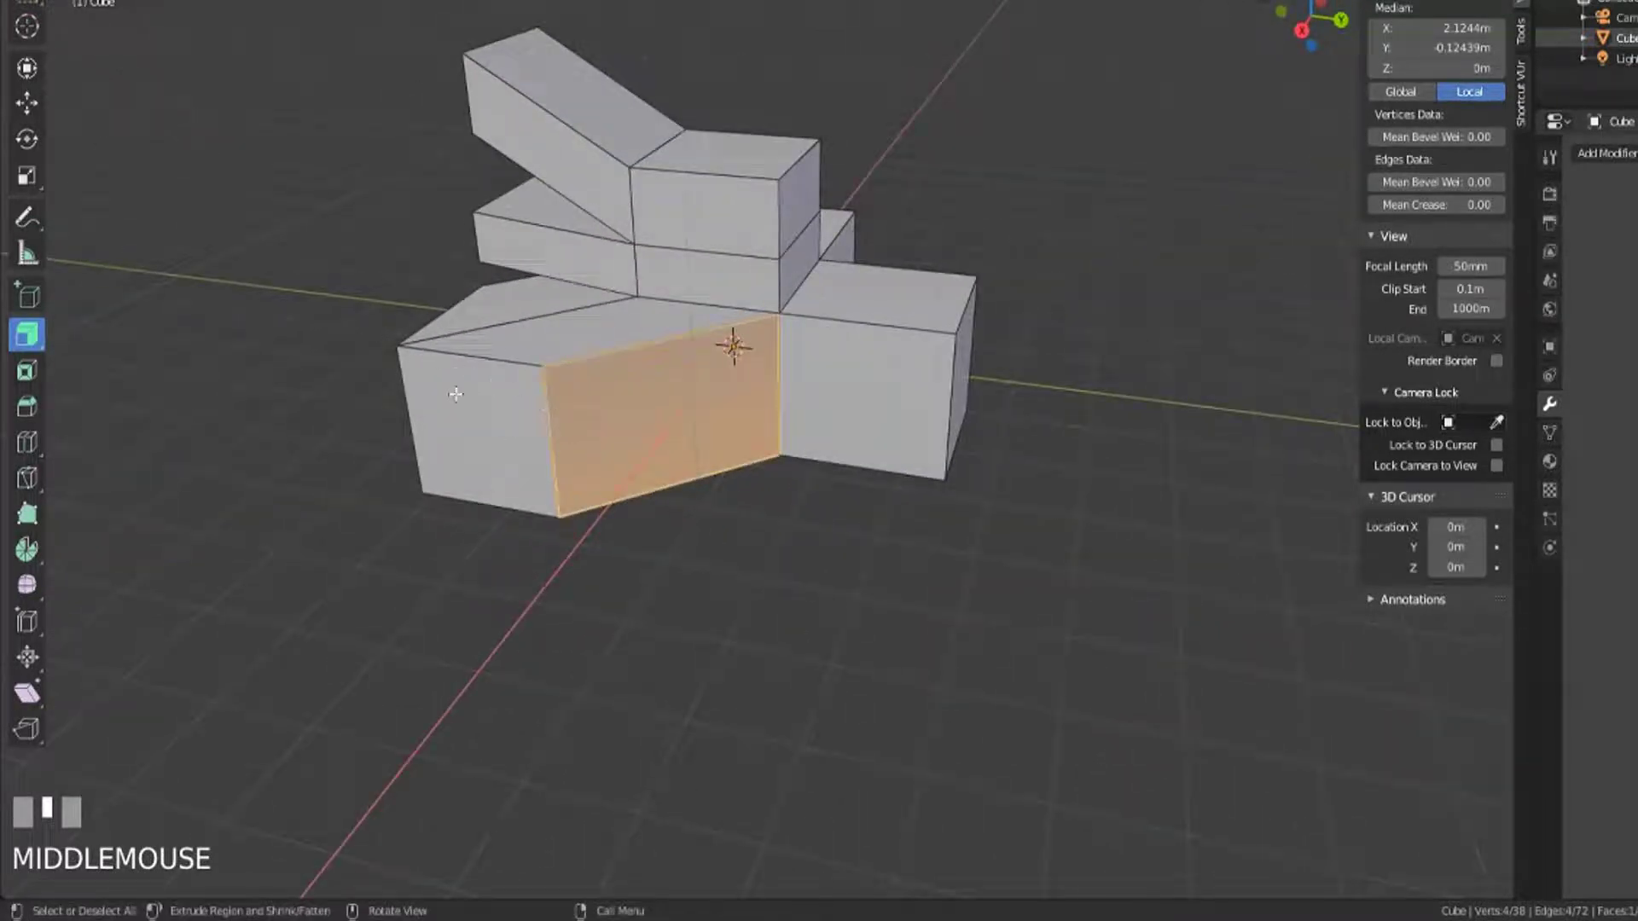
pyautogui.moveTo(456, 394); pyautogui.dragTo(719, 279, button='middle')
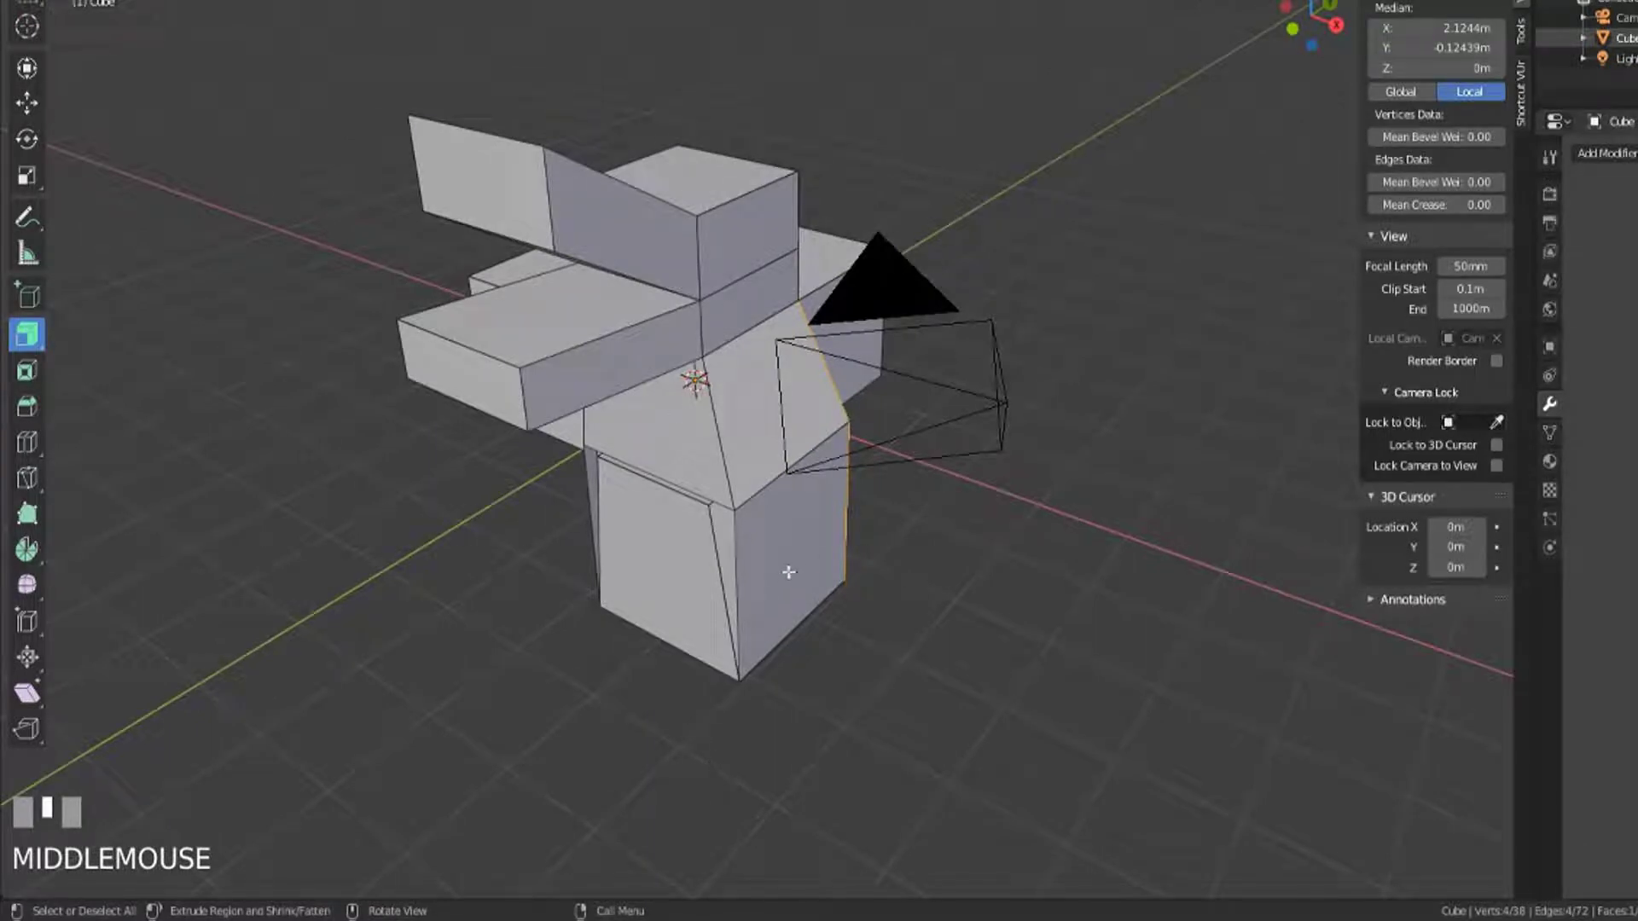
# Step: Reveal the hidden face and select the tower's top face together with the adjoining upper side face facing +Y
pyautogui.hotkey('alt', 'h')
pyautogui.moveTo(840, 555); pyautogui.dragTo(735, 478, button='middle')
pyautogui.click(774, 157)
pyautogui.keyDown('shift'); pyautogui.click(803, 197); pyautogui.keyUp('shift')
pyautogui.moveTo(812, 336); pyautogui.dragTo(913, 321, button='middle')
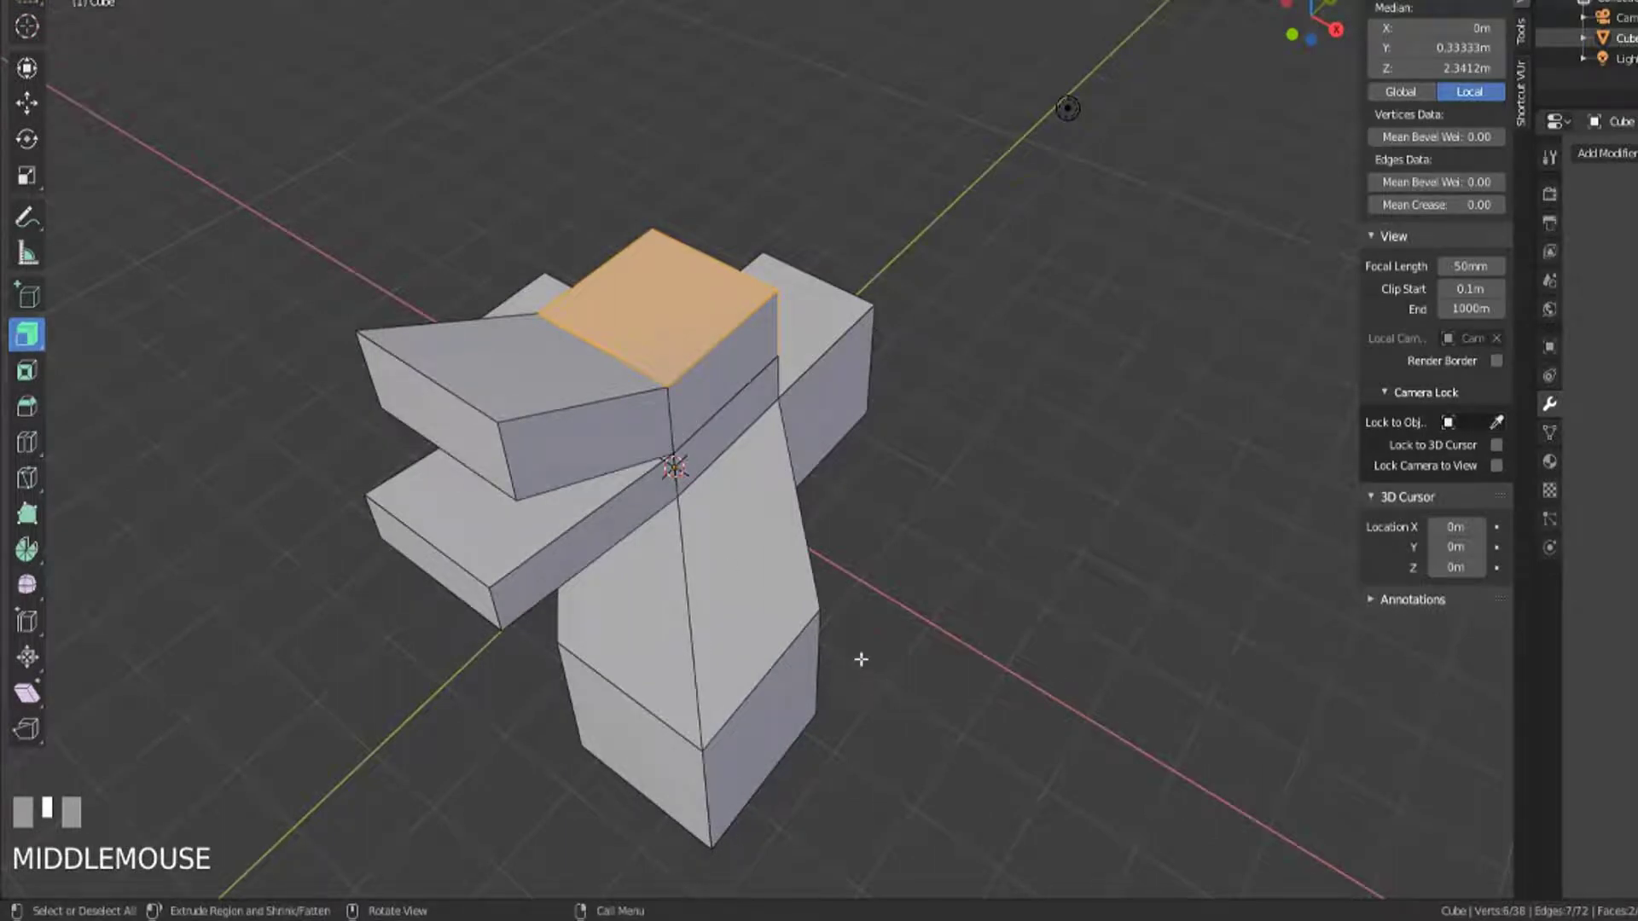
pyautogui.moveTo(943, 639); pyautogui.dragTo(943, 409, button='middle')
pyautogui.keyDown('shift'); pyautogui.moveTo(780, 335); pyautogui.dragTo(809, 426, button='middle'); pyautogui.keyUp('shift')
pyautogui.scroll(4, 822, 402)
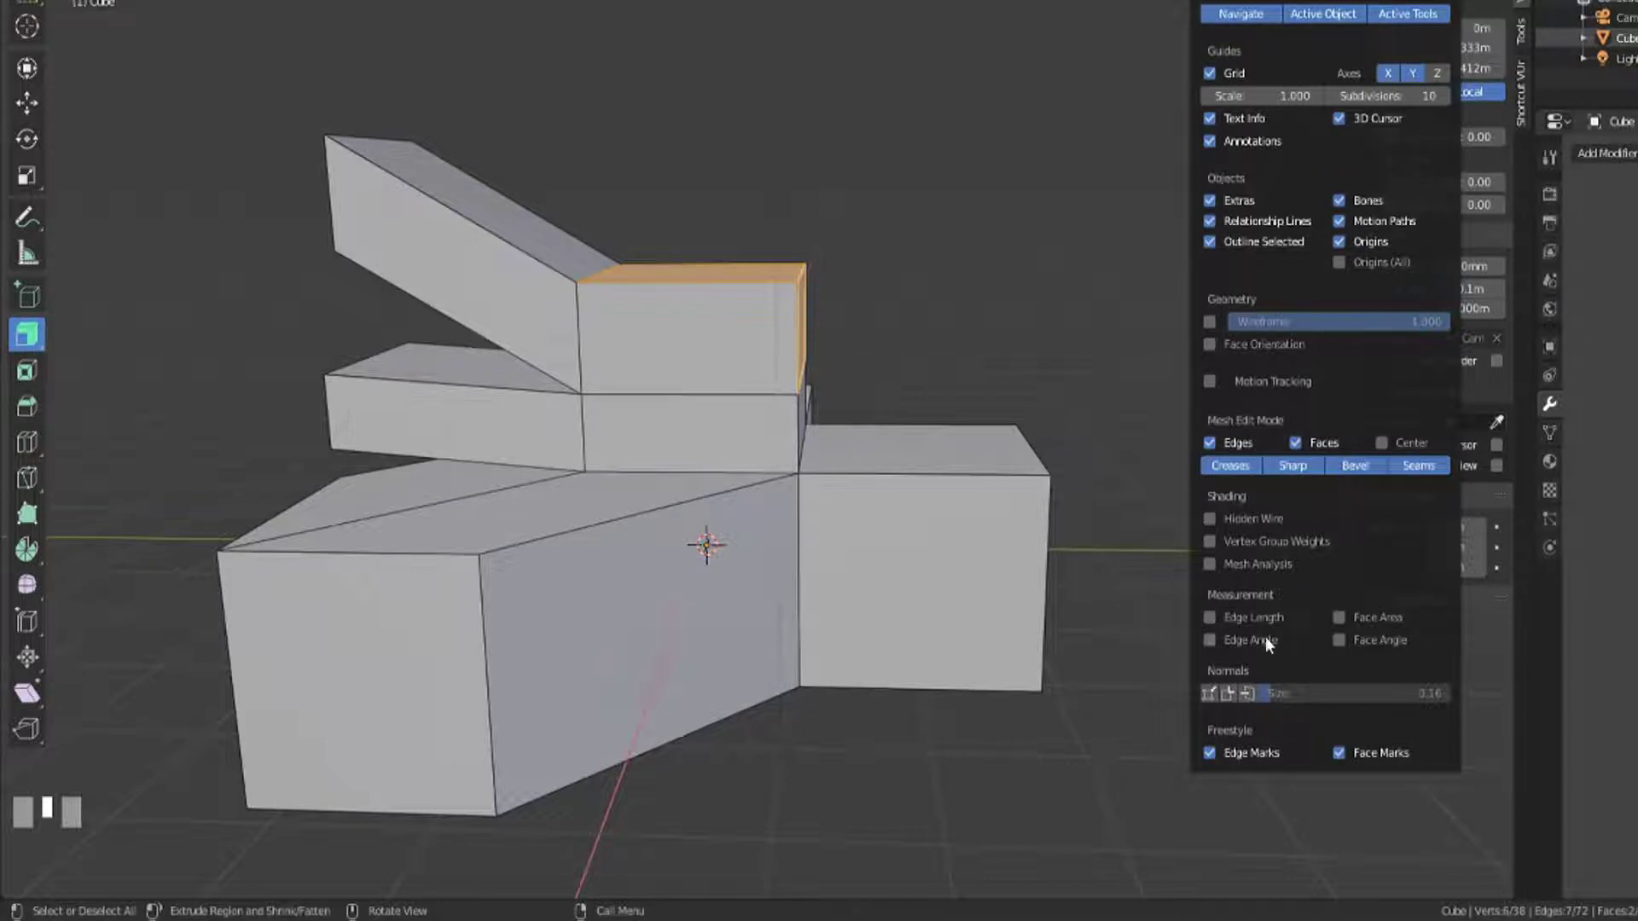
# Step: Display the face normals in the viewport overlays and lengthen their indicator lines
pyautogui.click(1247, 698)
pyautogui.moveTo(1261, 694); pyautogui.dragTo(1398, 694)
pyautogui.moveTo(971, 297); pyautogui.dragTo(814, 314, button='middle')
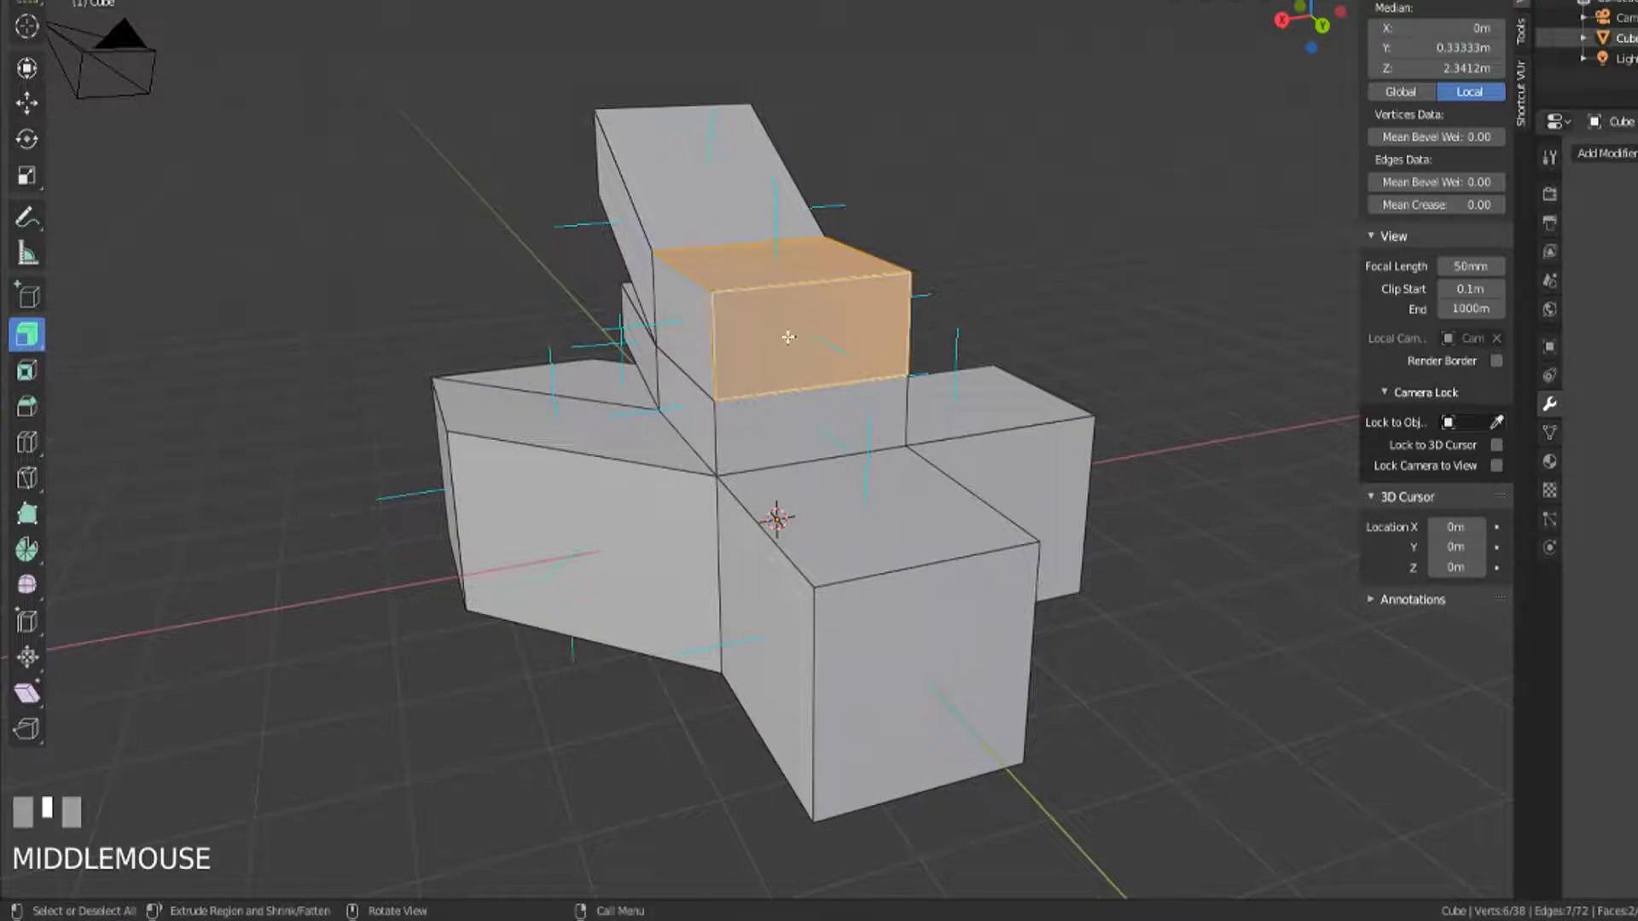
pyautogui.moveTo(788, 337); pyautogui.dragTo(961, 330, button='middle')
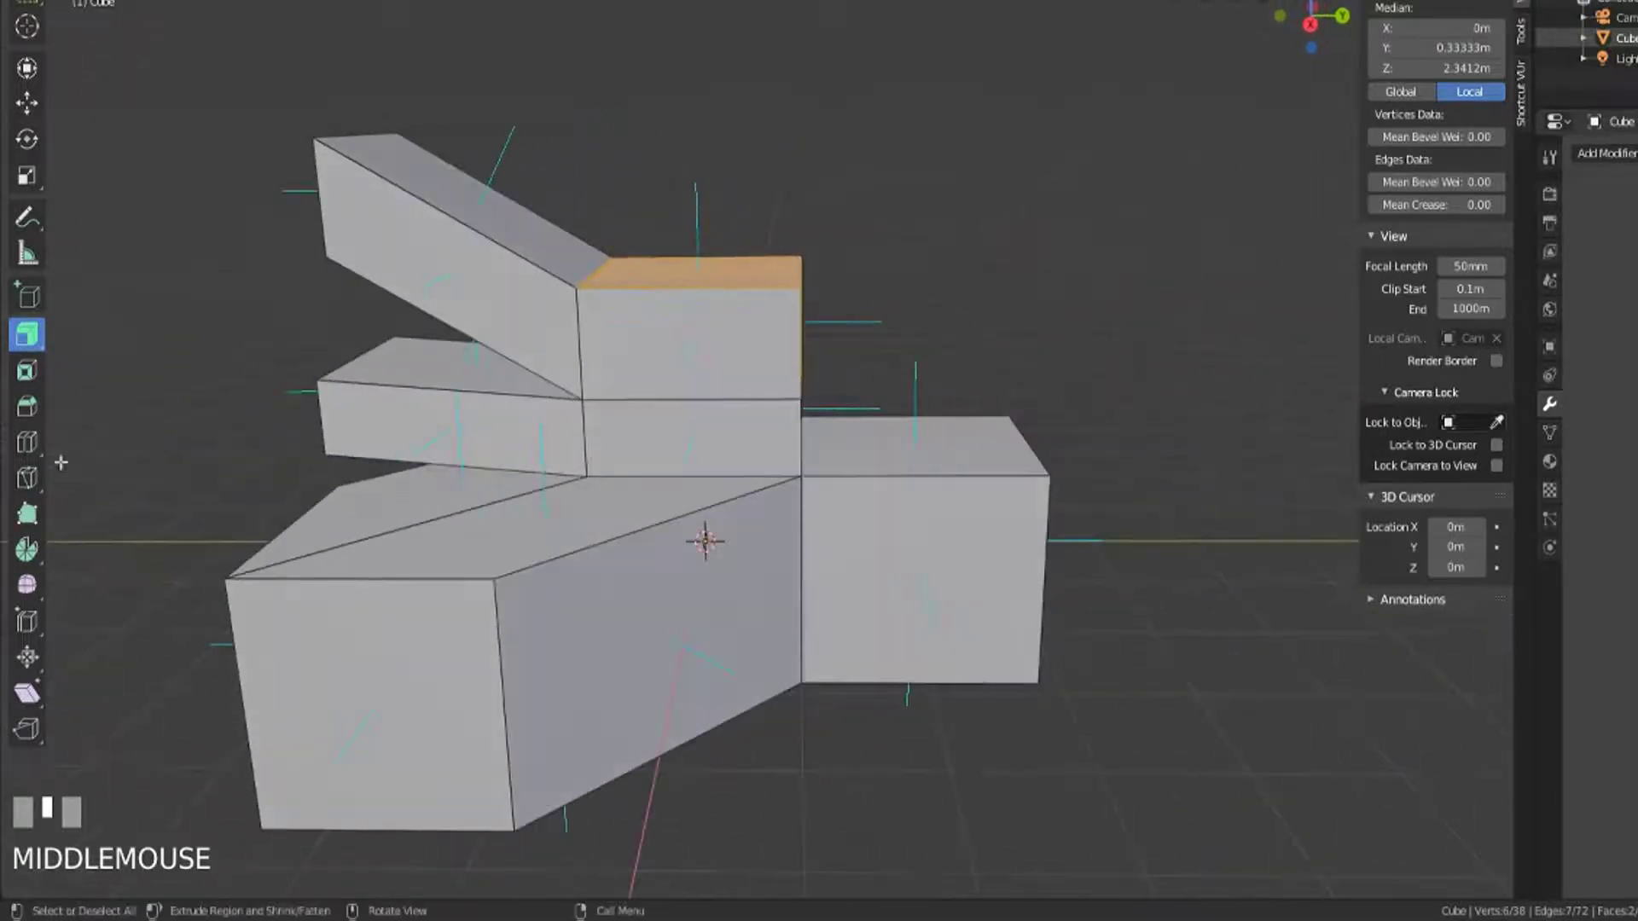
# Step: Extrude the two selected tower faces along their normals with an offset of -2.349 and enable Offset Even
pyautogui.moveTo(788, 294); pyautogui.dragTo(786, 286, button='middle')
pyautogui.moveTo(577, 469); pyautogui.dragTo(859, 435, button='middle')
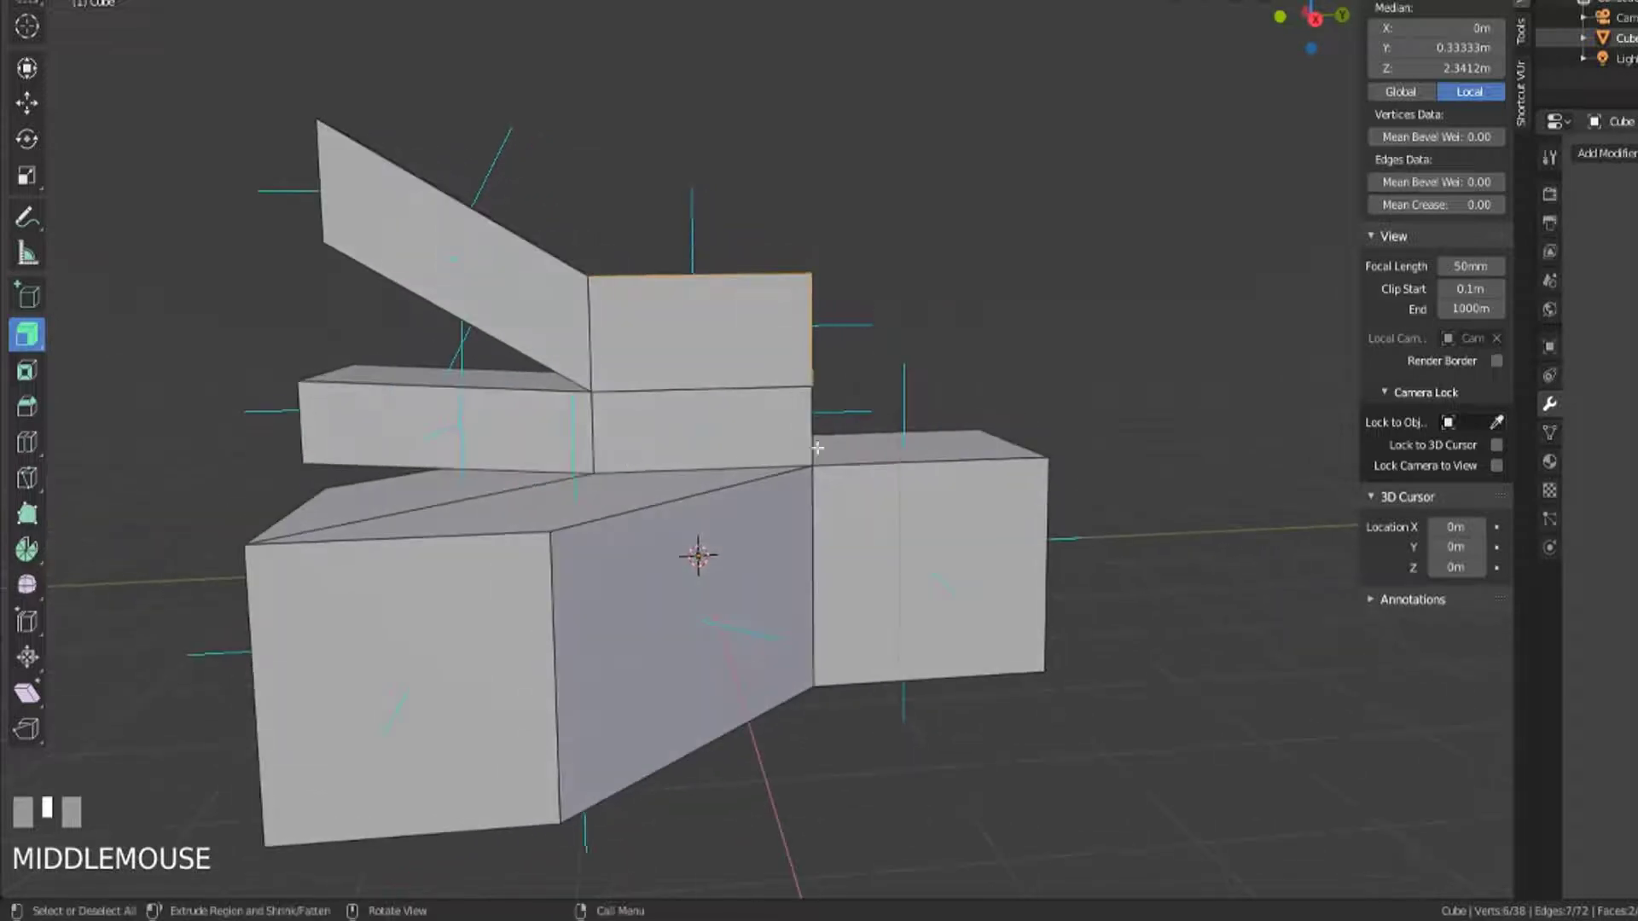
pyautogui.moveTo(873, 347); pyautogui.dragTo(980, 465)
pyautogui.moveTo(981, 465); pyautogui.dragTo(986, 436, button='middle')
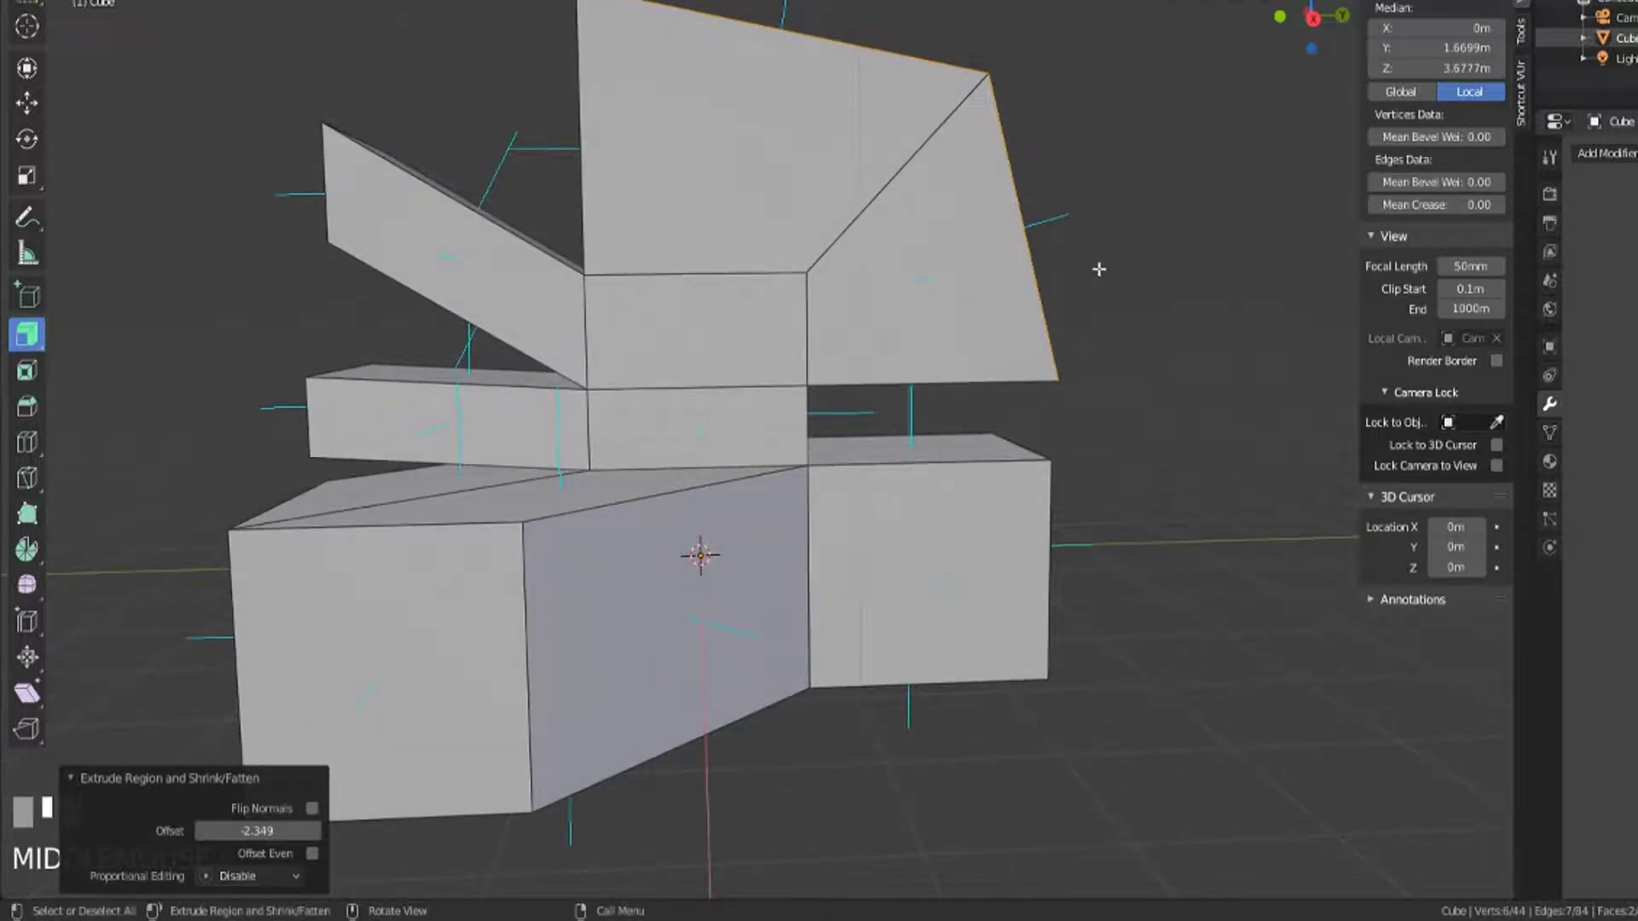
pyautogui.keyDown('shift'); pyautogui.moveTo(1097, 267); pyautogui.dragTo(1057, 391, button='middle'); pyautogui.keyUp('shift')
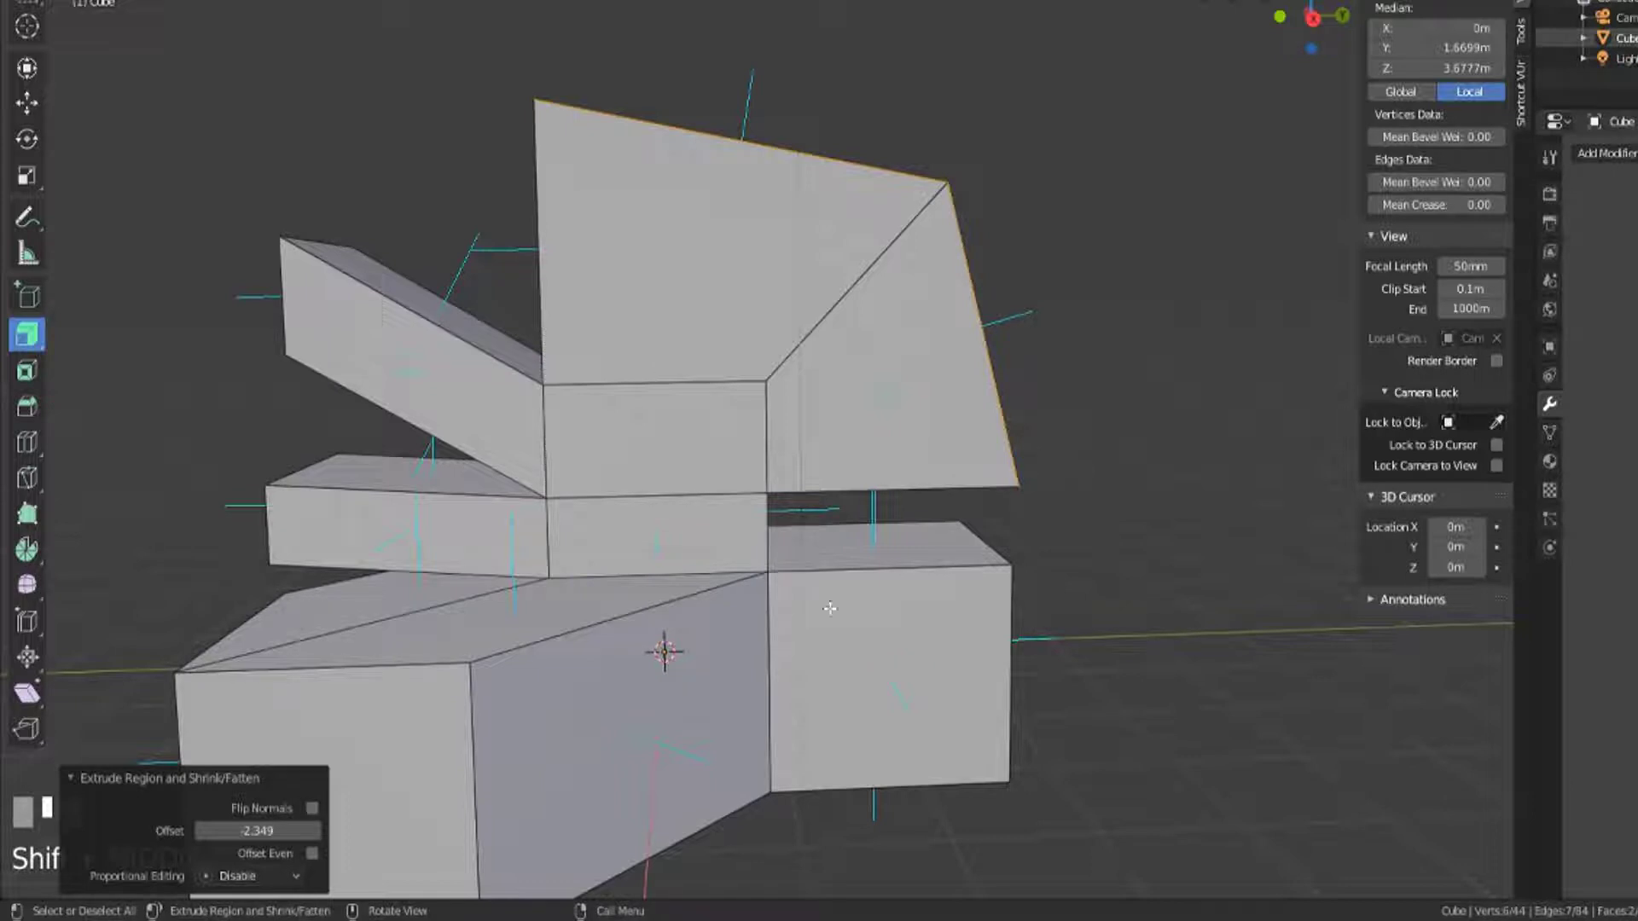
pyautogui.click(313, 853)
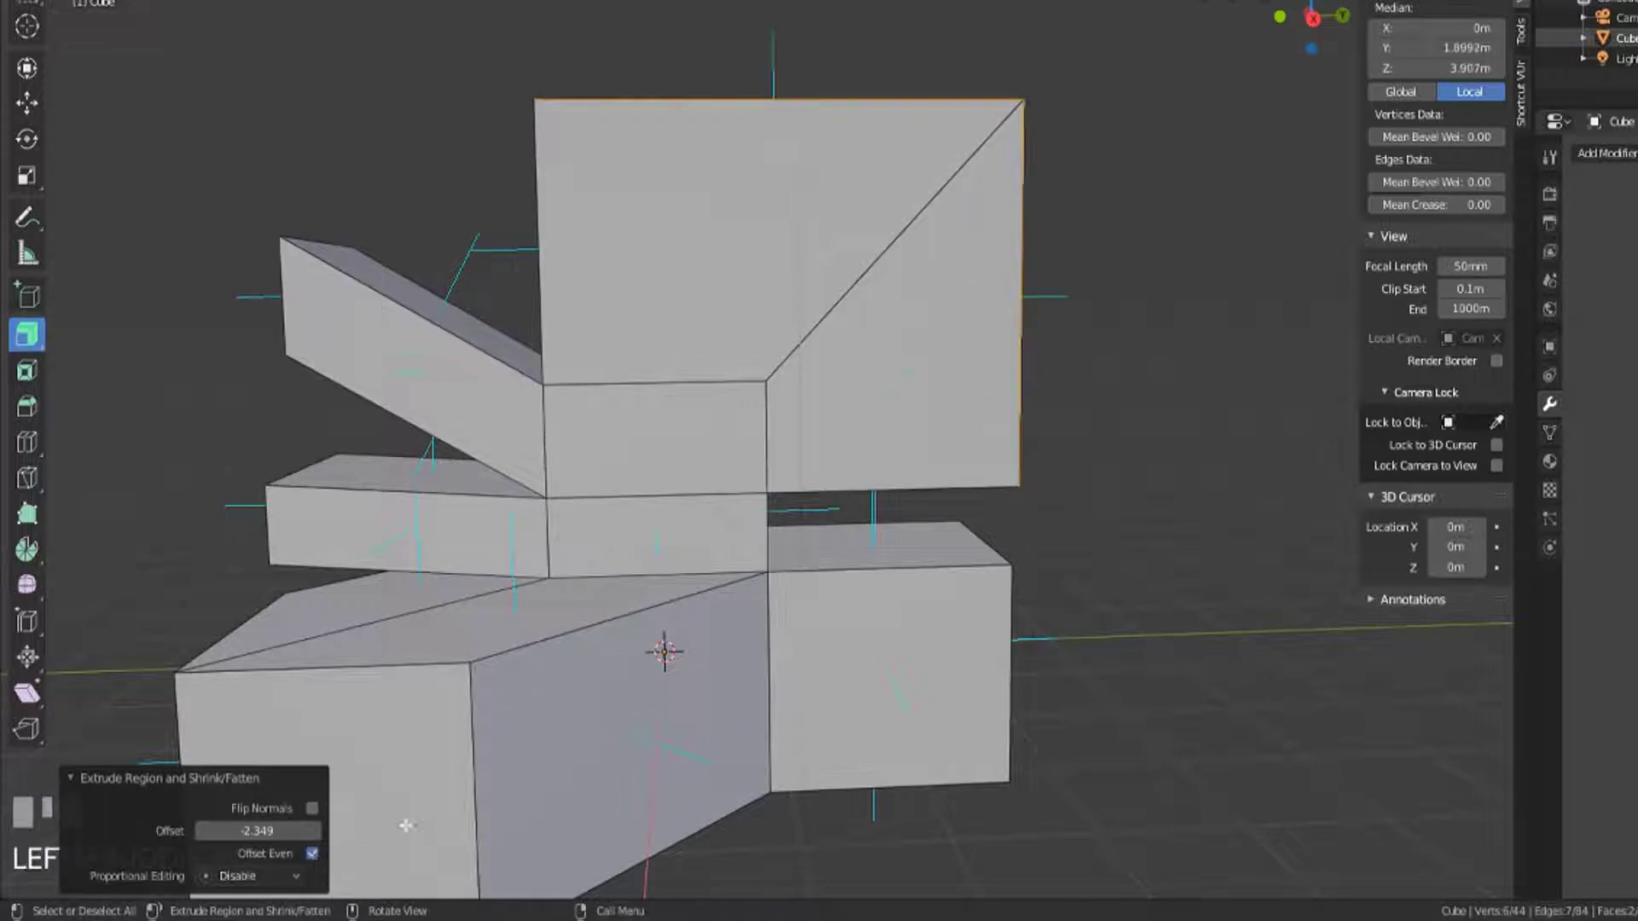
# Step: Examine the corner and the top and side faces of the evenly offset extrusion from several angles
pyautogui.moveTo(1097, 512); pyautogui.dragTo(860, 531, button='middle')
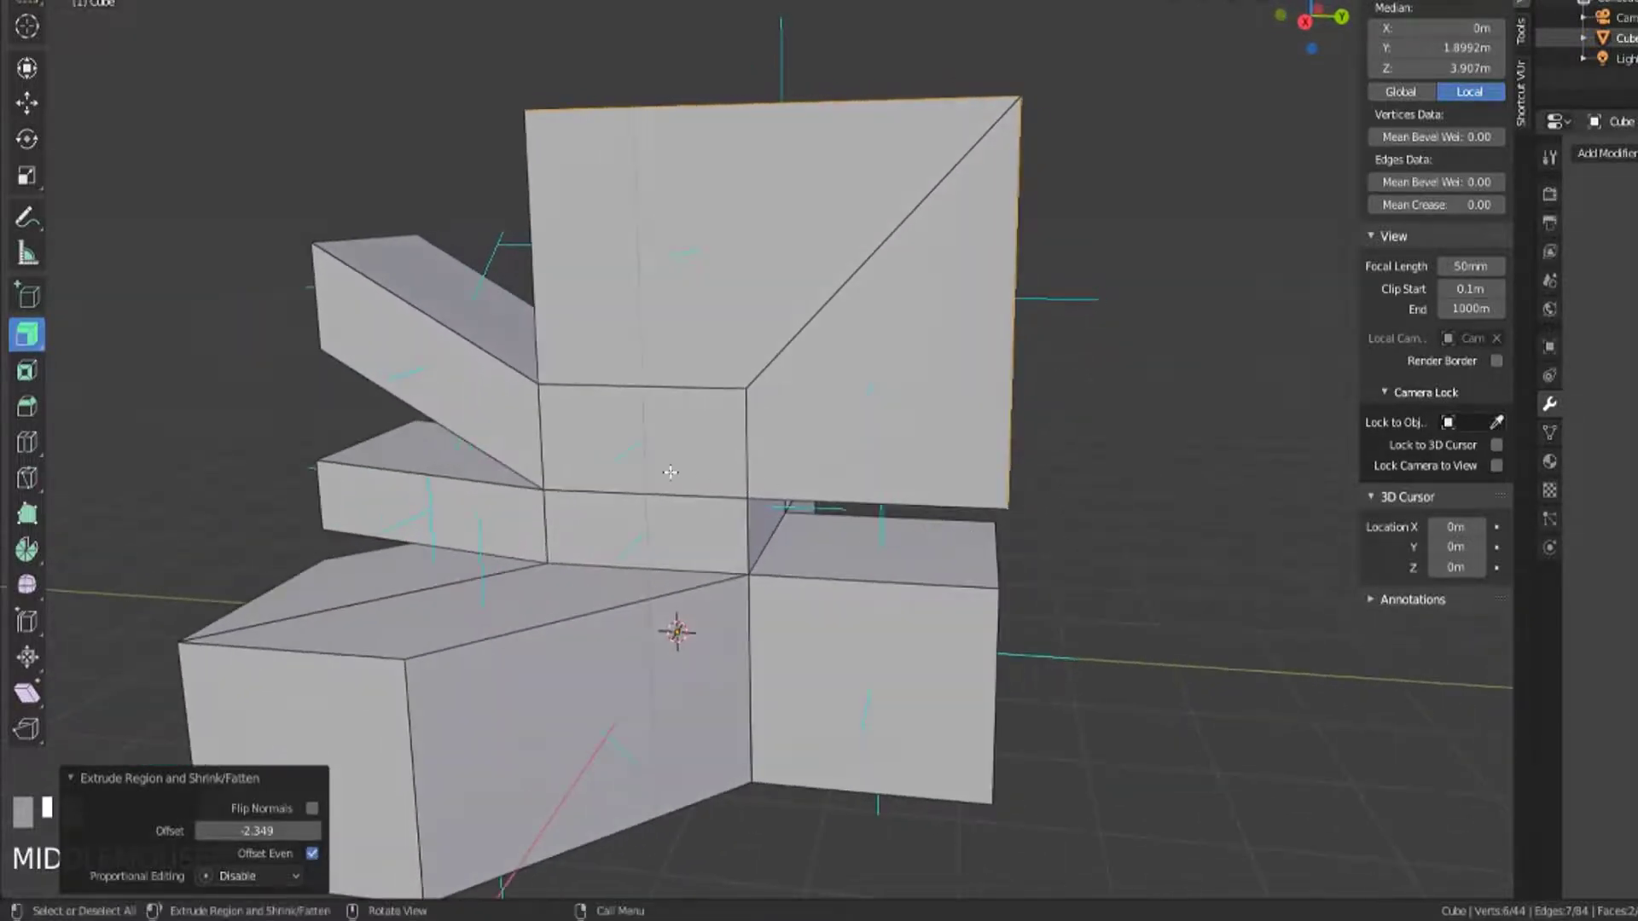
pyautogui.moveTo(979, 496); pyautogui.dragTo(898, 508, button='middle')
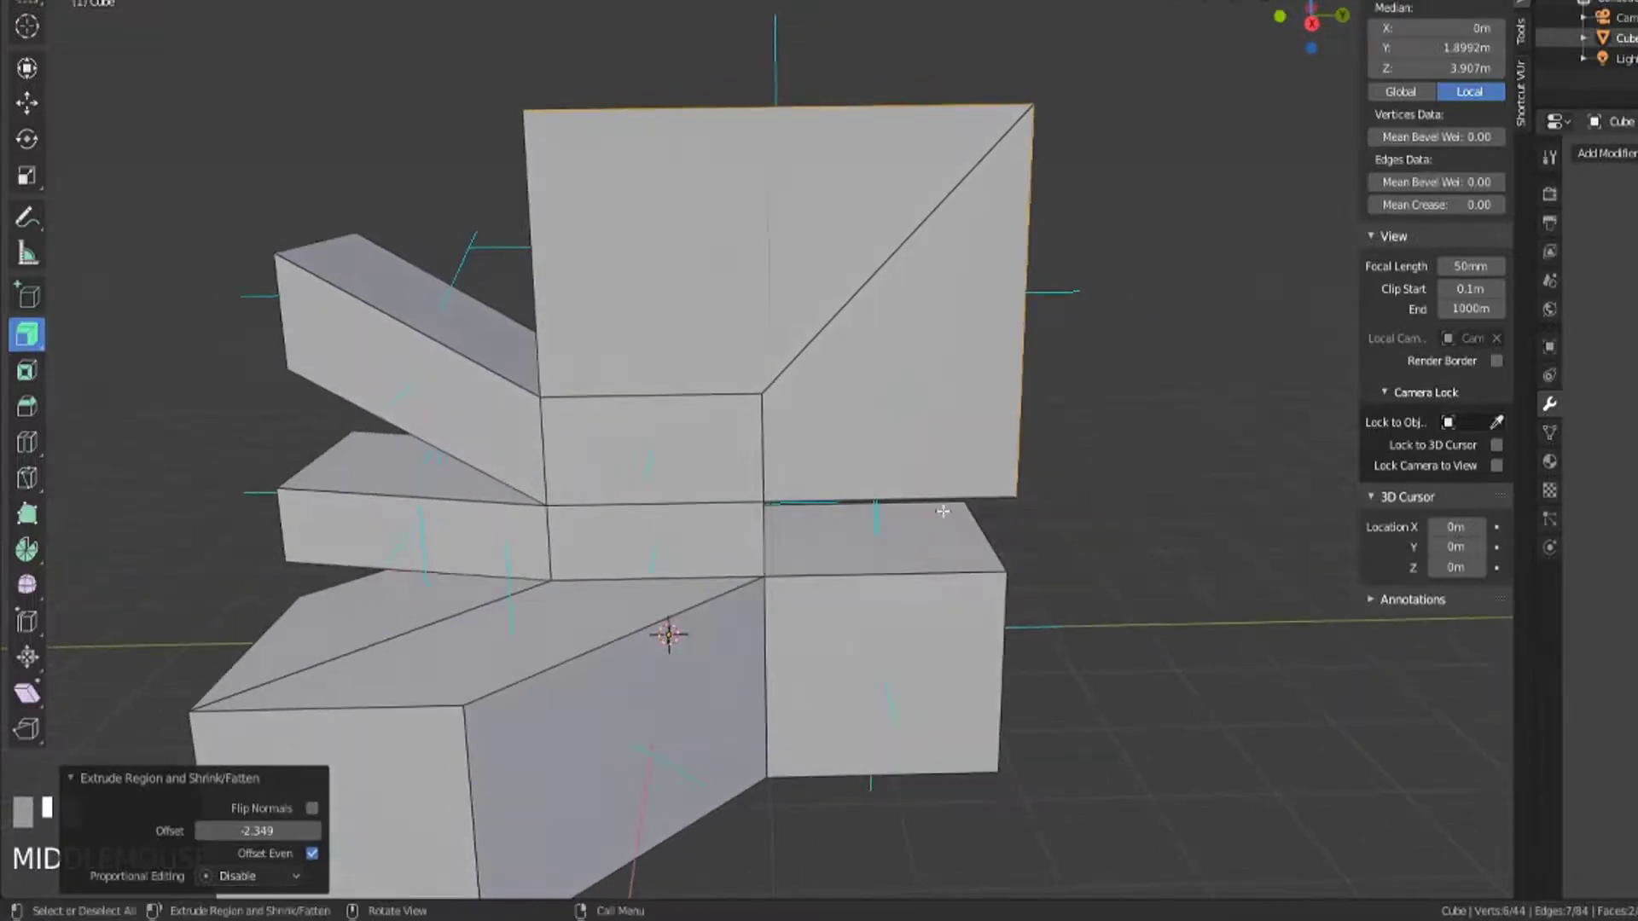
pyautogui.moveTo(1000, 187); pyautogui.dragTo(944, 216, button='middle')
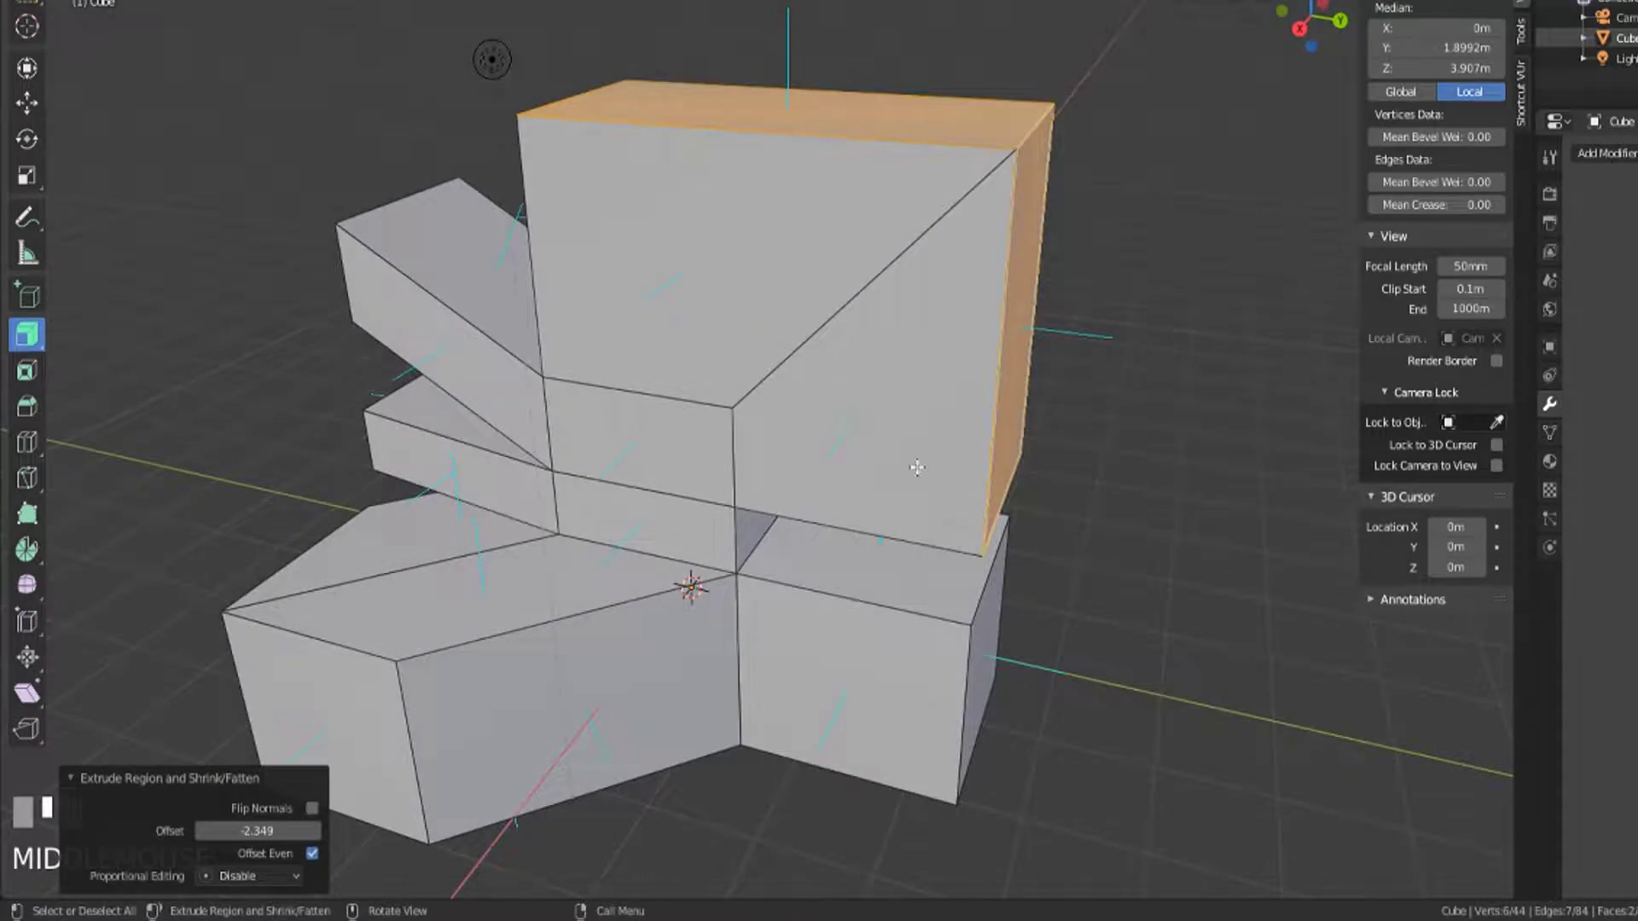
pyautogui.moveTo(1076, 307); pyautogui.dragTo(647, 203, button='middle')
pyautogui.click(646, 203)
pyautogui.press('g')
pyautogui.moveTo(746, 208); pyautogui.dragTo(929, 266, button='middle')
pyautogui.press('Escape')
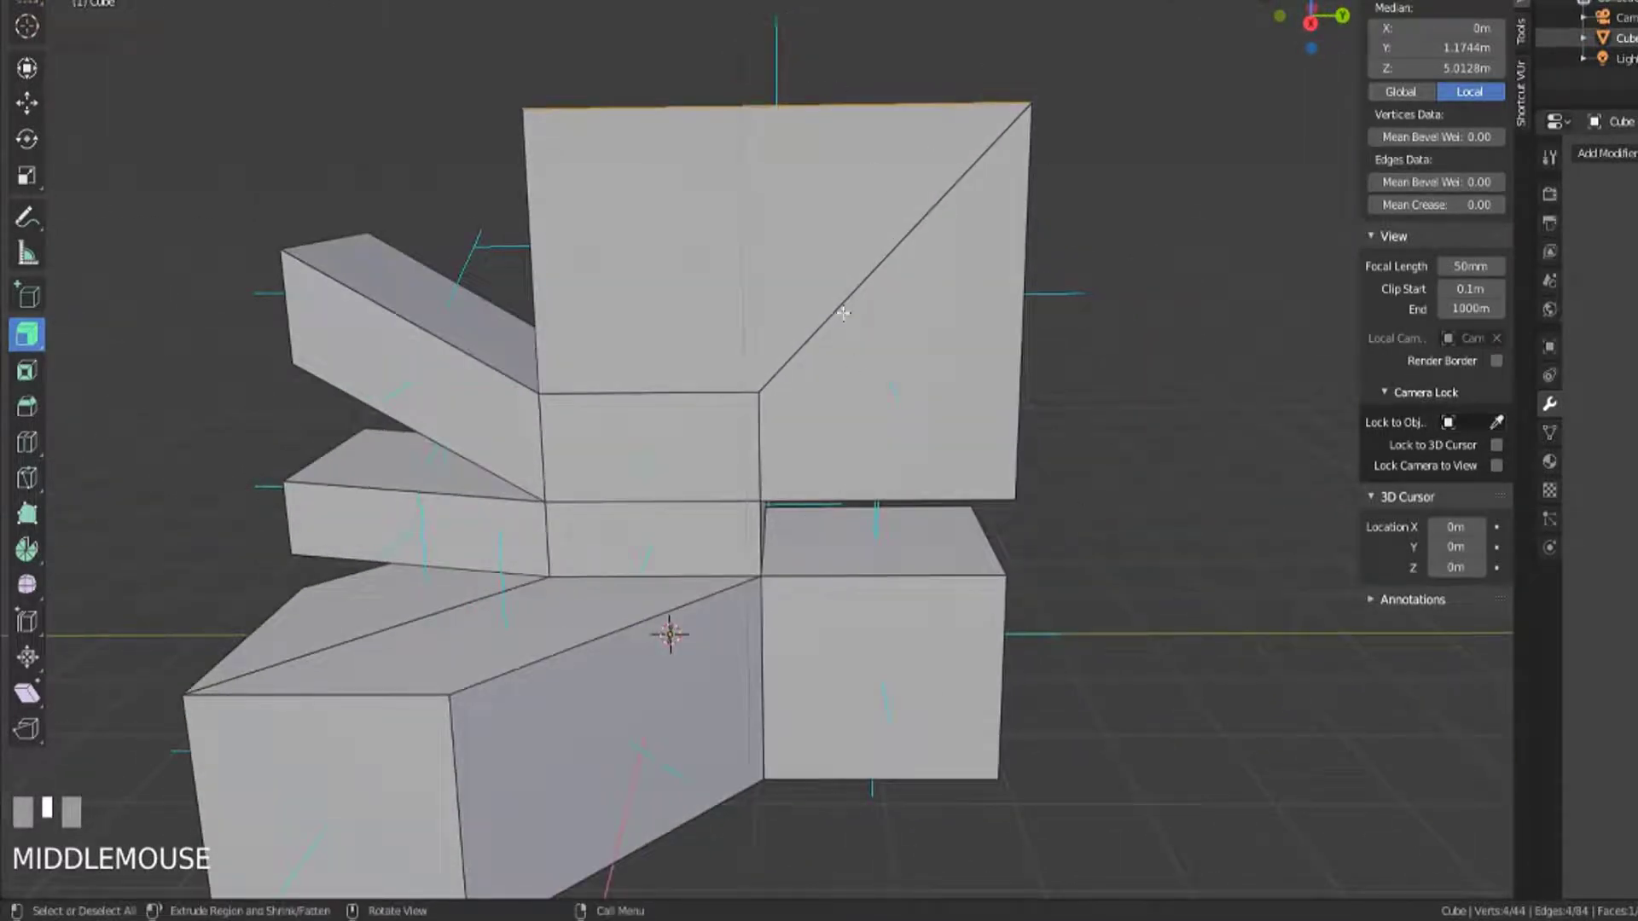
pyautogui.scroll(-1, 934, 516)
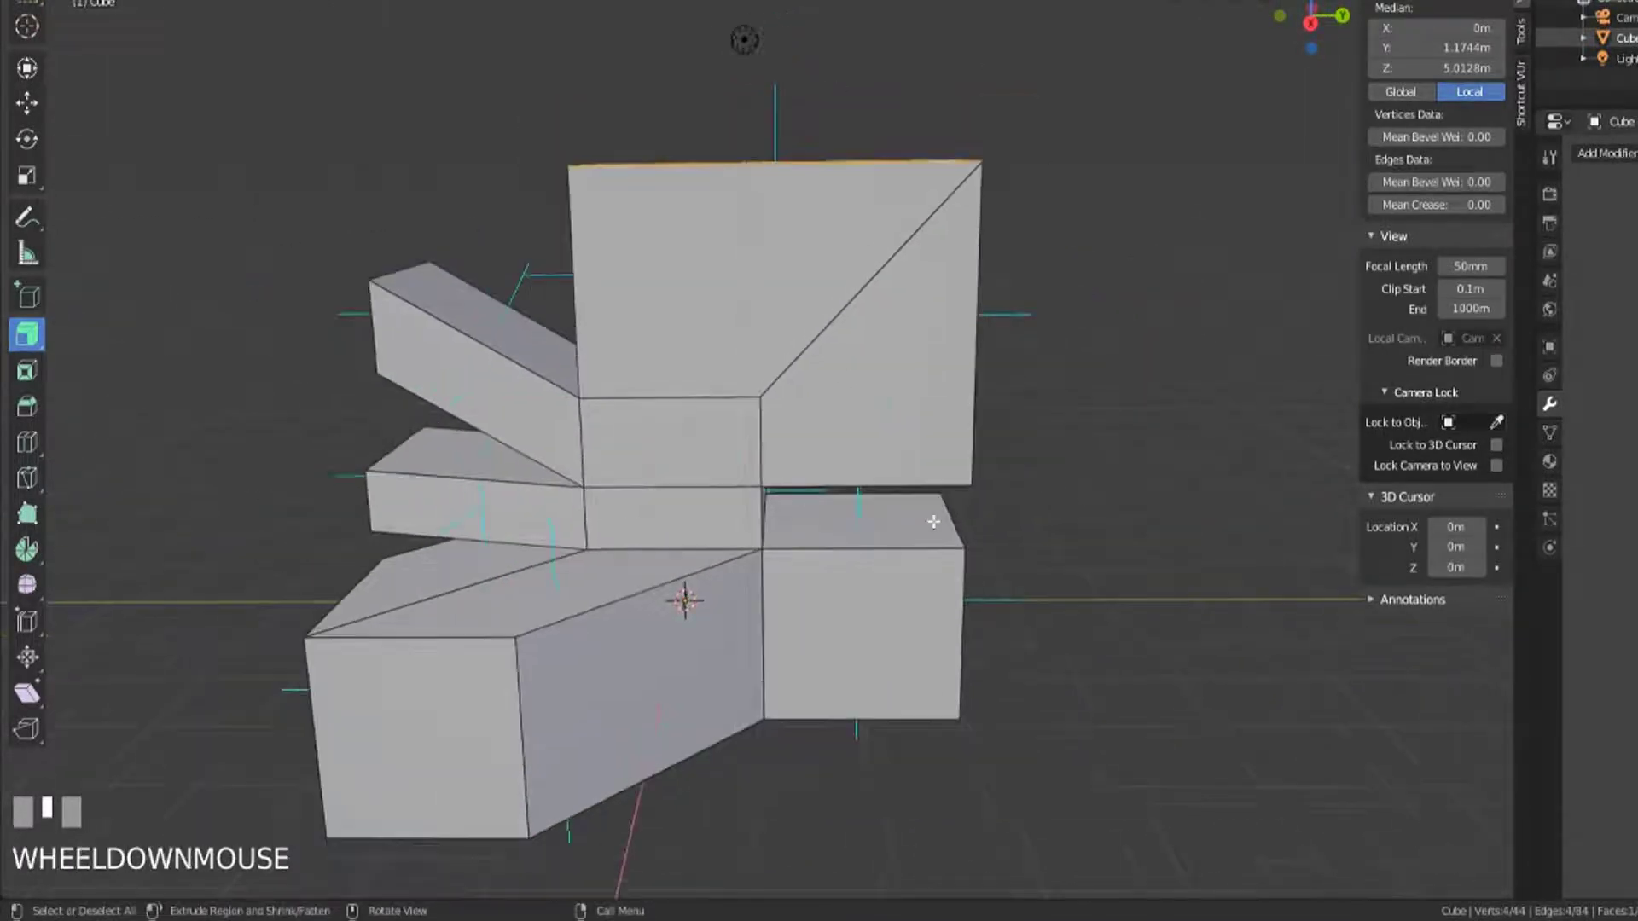
pyautogui.moveTo(932, 520)
pyautogui.keyDown('shift'); pyautogui.mouseDown(button='middle')
pyautogui.moveTo(910, 522)
pyautogui.moveTo(921, 530)
pyautogui.mouseUp(button='middle'); pyautogui.keyUp('shift')
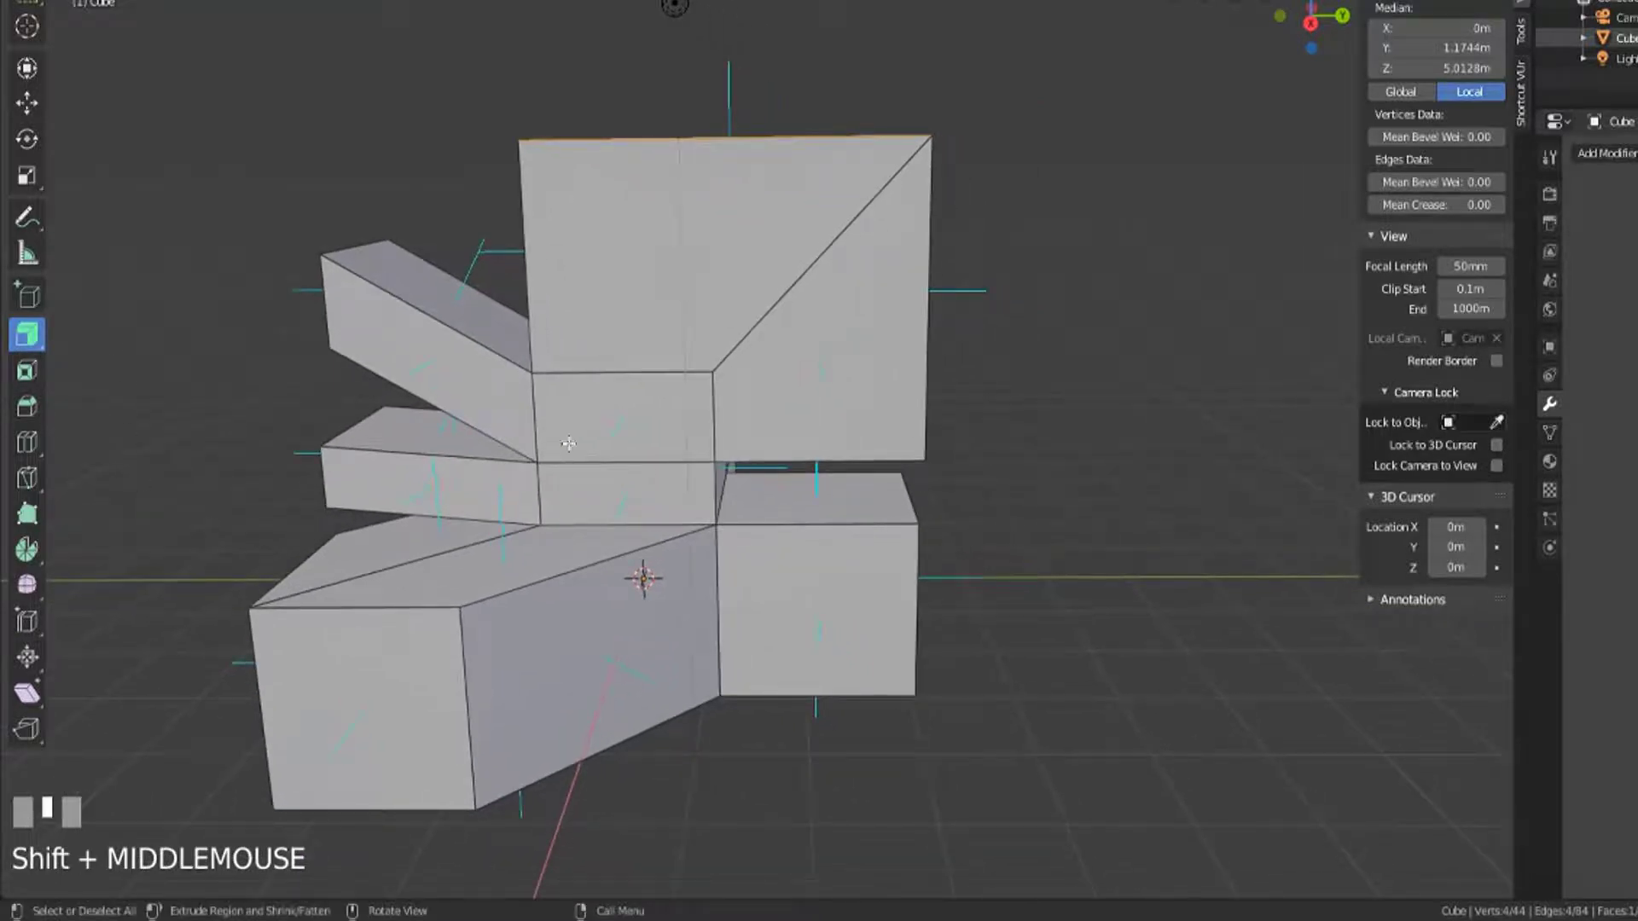
# Step: Extrude the upper block's +Y end face and its two adjoining side faces along normals, offset -1.206, with Offset Even
pyautogui.moveTo(799, 439); pyautogui.dragTo(714, 438, button='middle')
pyautogui.click(906, 422)
pyautogui.keyDown('shift'); pyautogui.click(811, 384); pyautogui.keyUp('shift')
pyautogui.keyDown('shift'); pyautogui.click(715, 439); pyautogui.keyUp('shift')
pyautogui.scroll(-1, 611, 589)
pyautogui.moveTo(611, 588); pyautogui.dragTo(637, 620, button='middle')
pyautogui.scroll(2, 832, 581)
pyautogui.moveTo(832, 581); pyautogui.dragTo(896, 585, button='middle')
pyautogui.moveTo(903, 567); pyautogui.dragTo(921, 601)
pyautogui.click(312, 853)
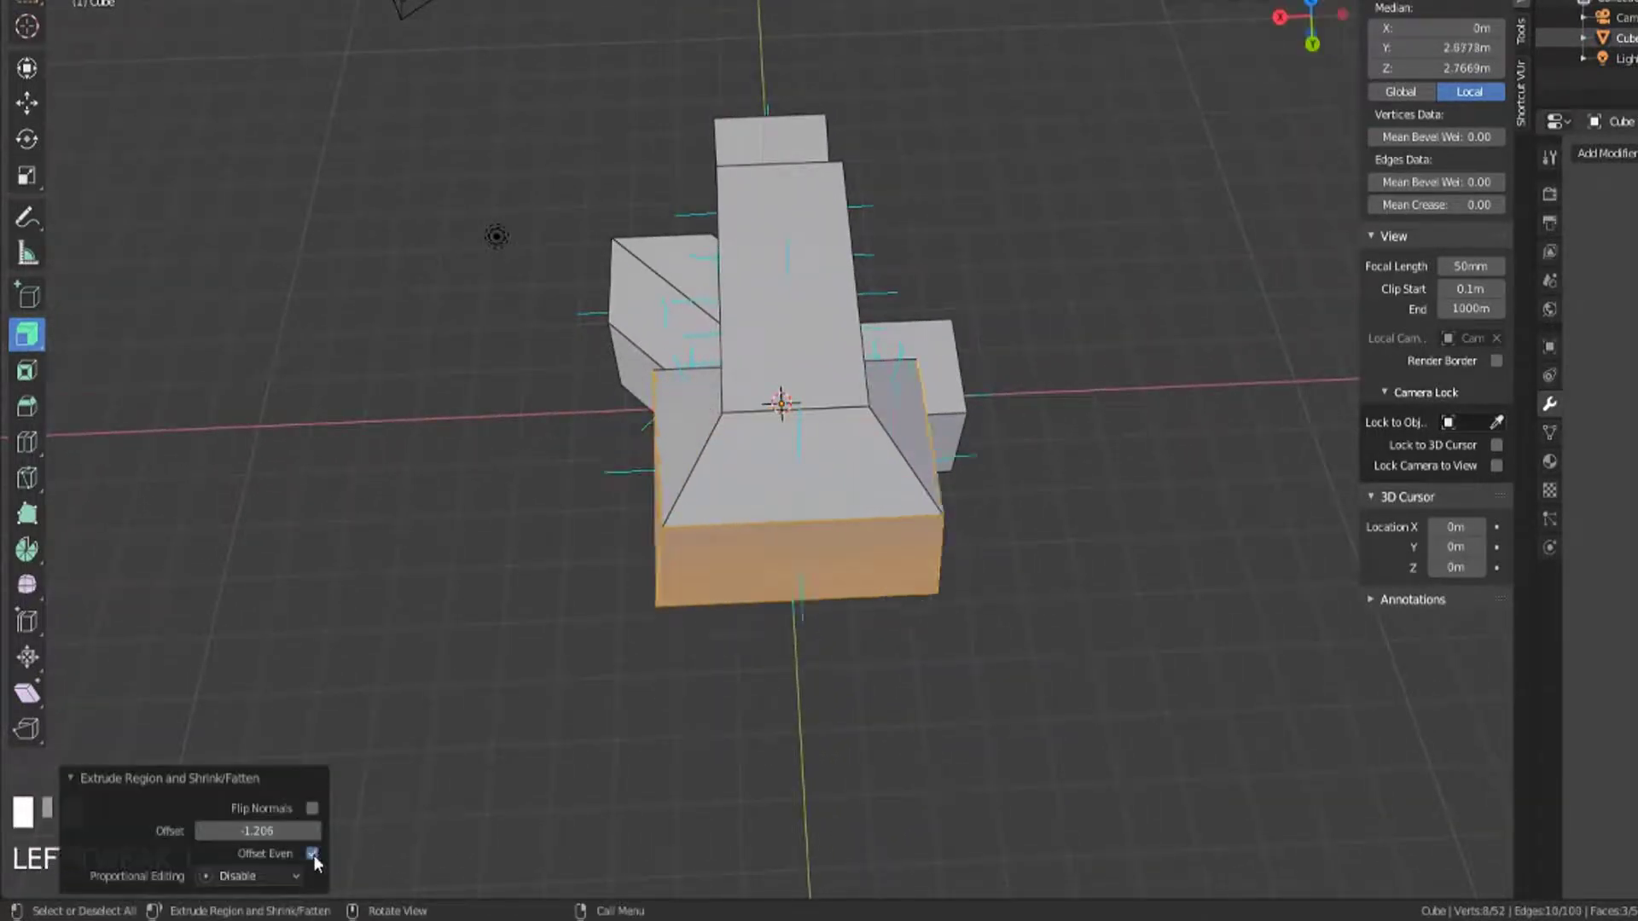
# Step: Set the extrusion's offset to -0.346, check the shape, and undo the extrusion
pyautogui.moveTo(949, 729); pyautogui.dragTo(511, 699, button='middle')
pyautogui.moveTo(256, 831); pyautogui.dragTo(254, 871)
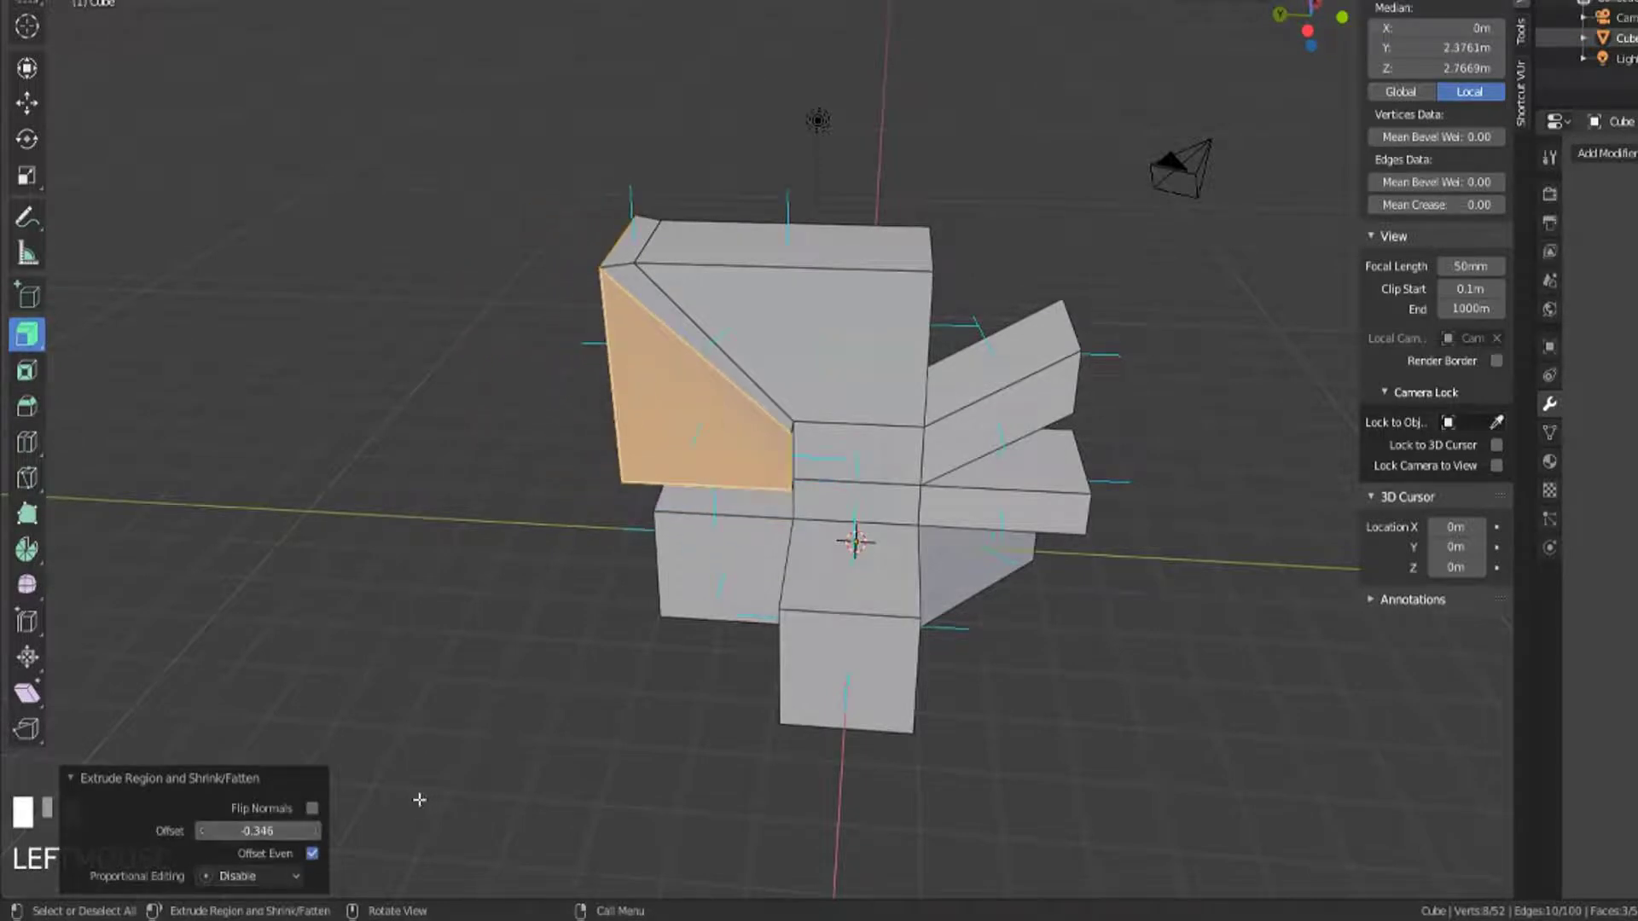
pyautogui.moveTo(541, 555); pyautogui.dragTo(974, 591, button='middle')
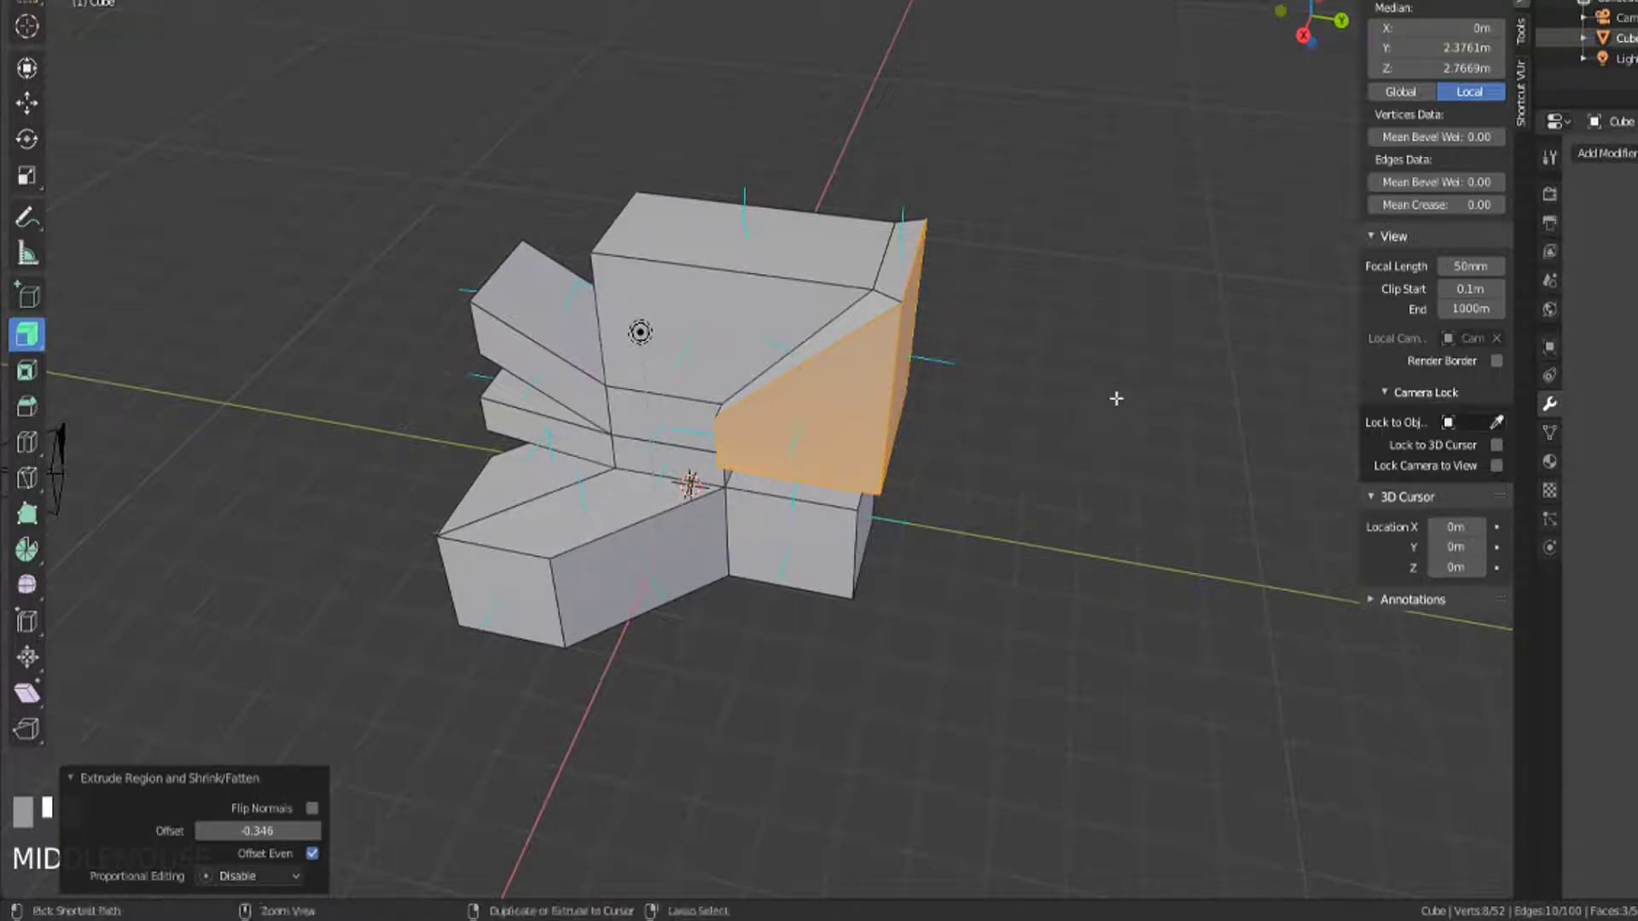
pyautogui.hotkey('ctrl', 'z')
# Step: Leave edit mode and delete the extruded object from the scene
pyautogui.press('Tab')
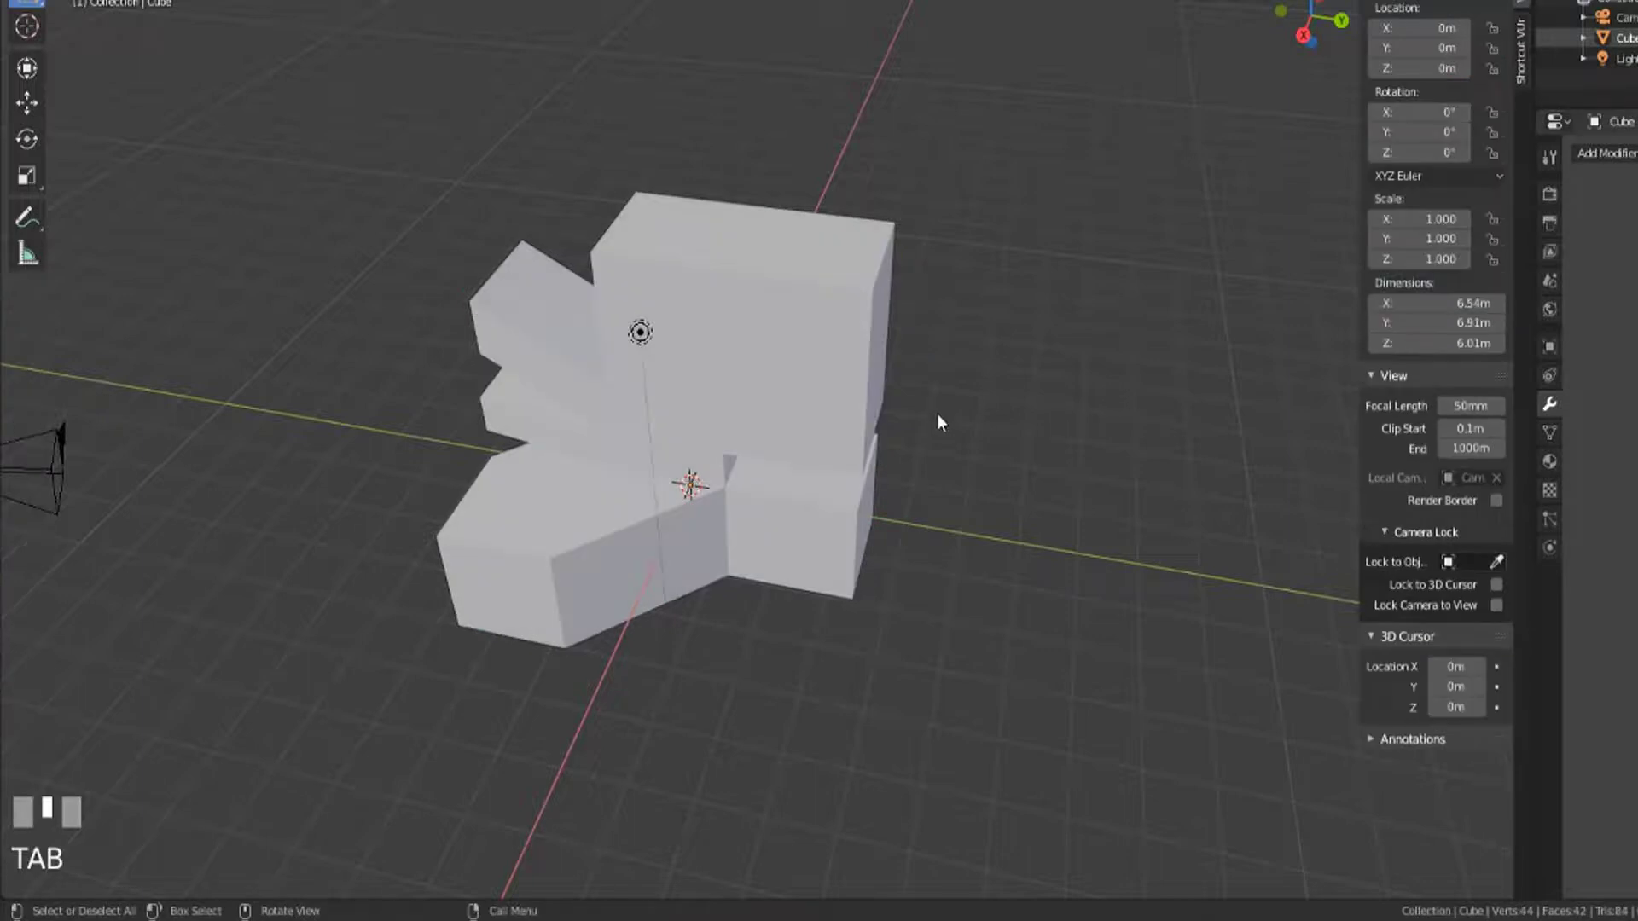
pyautogui.click(801, 439)
pyautogui.press('x')
pyautogui.click(803, 435)
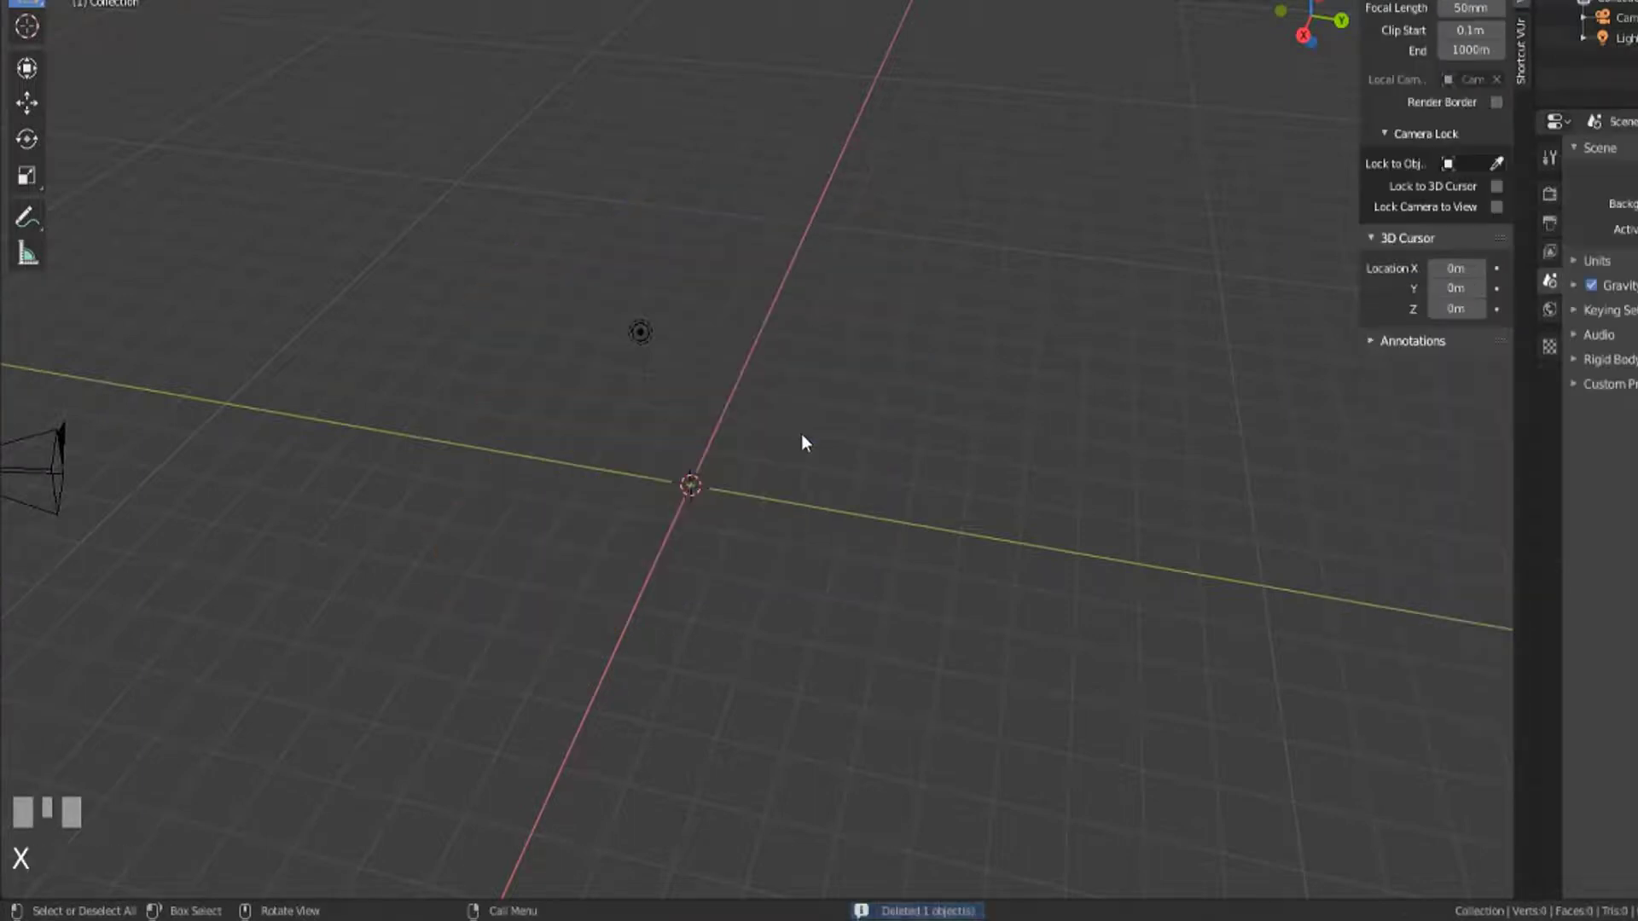
# Step: Add a new mesh cube and enter edit mode on it
pyautogui.hotkey('shift', 'a')
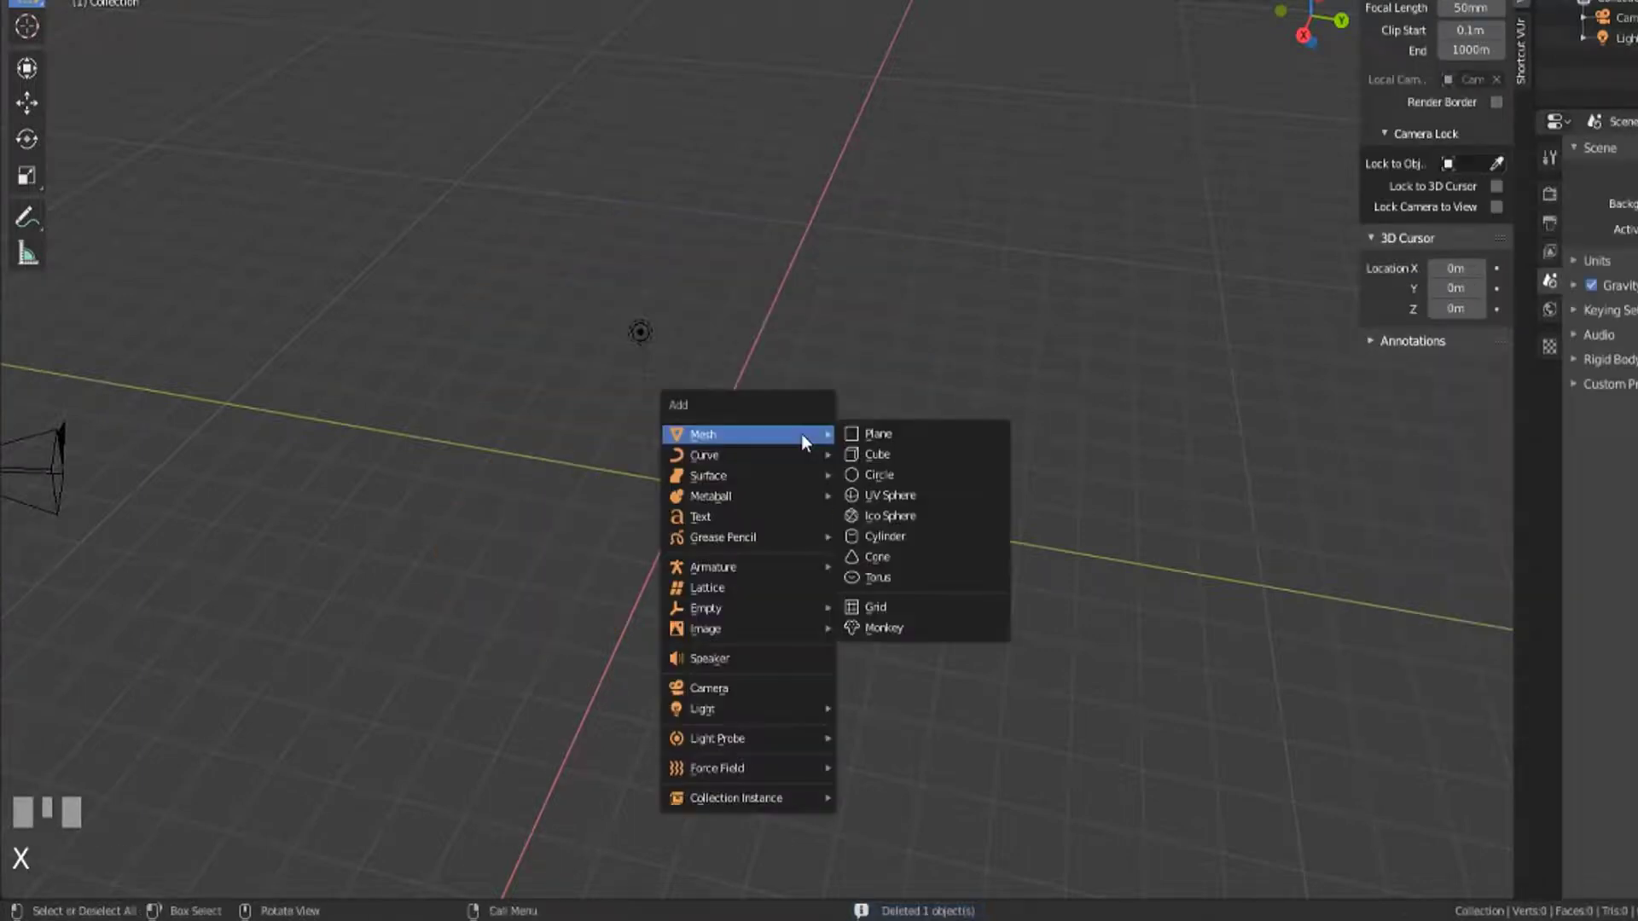
pyautogui.click(911, 458)
pyautogui.scroll(2, 816, 545)
pyautogui.press('Tab')
# Step: Extrude the cube's four side faces outward together along their normals, to about 2.43 m from the center
pyautogui.click(725, 567)
pyautogui.keyDown('shift'); pyautogui.click(732, 546); pyautogui.keyUp('shift')
pyautogui.moveTo(676, 676); pyautogui.dragTo(918, 574, button='middle')
pyautogui.keyDown('shift'); pyautogui.click(725, 648); pyautogui.keyUp('shift')
pyautogui.moveTo(628, 760); pyautogui.dragTo(822, 571, button='middle')
pyautogui.keyDown('shift'); pyautogui.click(878, 602); pyautogui.keyUp('shift')
pyautogui.moveTo(898, 379); pyautogui.dragTo(947, 452)
# Step: Delete the small central top and bottom faces to open a square hole through the box
pyautogui.click(727, 380)
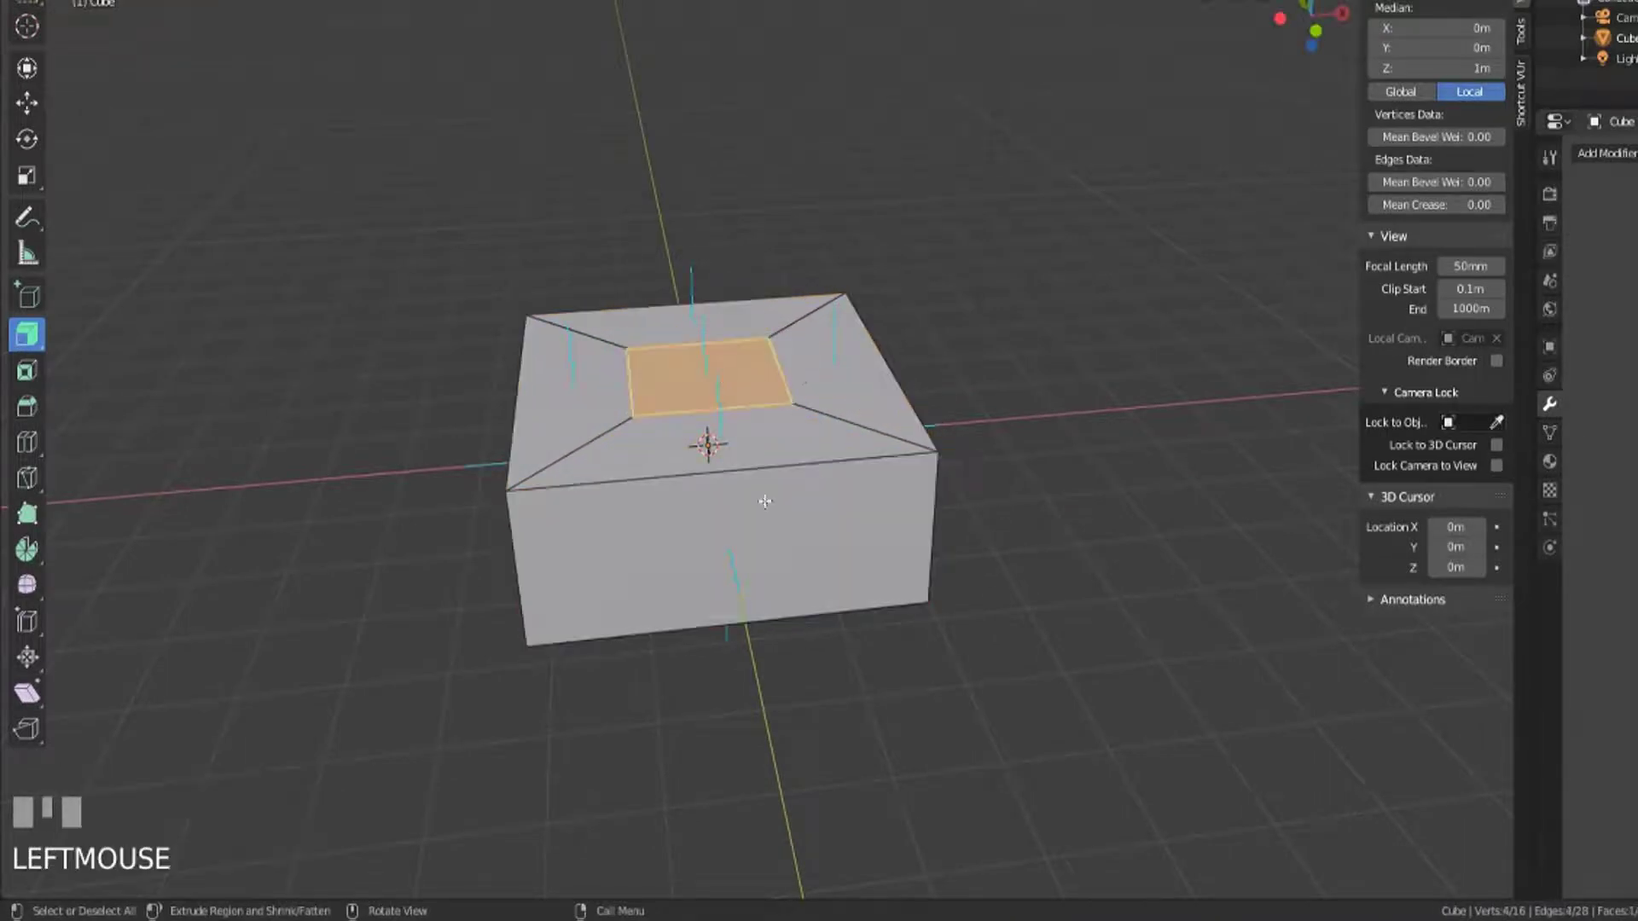
pyautogui.moveTo(727, 380); pyautogui.dragTo(713, 423, button='middle')
pyautogui.keyDown('shift'); pyautogui.click(750, 446); pyautogui.keyUp('shift')
pyautogui.press('x')
pyautogui.click(810, 477)
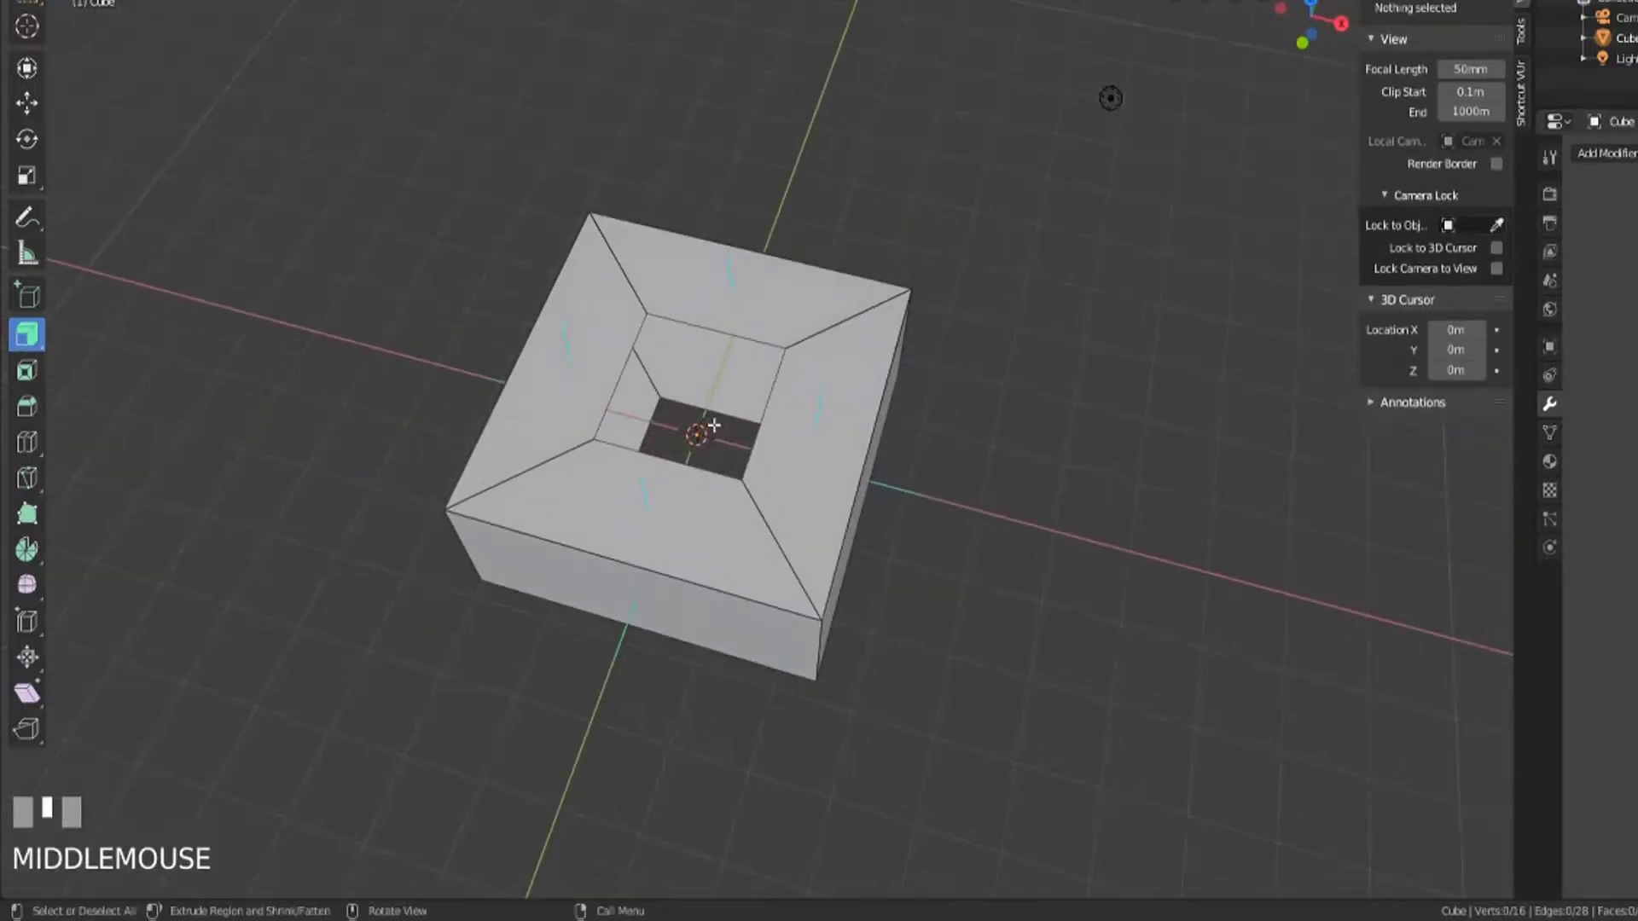
# Step: Fill the inner walls of the square hole with faces between its upper and lower edges
pyautogui.keyDown('shift'); pyautogui.click(692, 328); pyautogui.keyUp('shift')
pyautogui.moveTo(705, 392); pyautogui.dragTo(848, 459, button='middle')
pyautogui.press('2')
pyautogui.click(707, 431)
pyautogui.keyDown('shift'); pyautogui.click(707, 358); pyautogui.keyUp('shift')
pyautogui.press('f')
pyautogui.click(809, 389)
pyautogui.press('f')
pyautogui.moveTo(867, 627); pyautogui.dragTo(831, 615, button='middle')
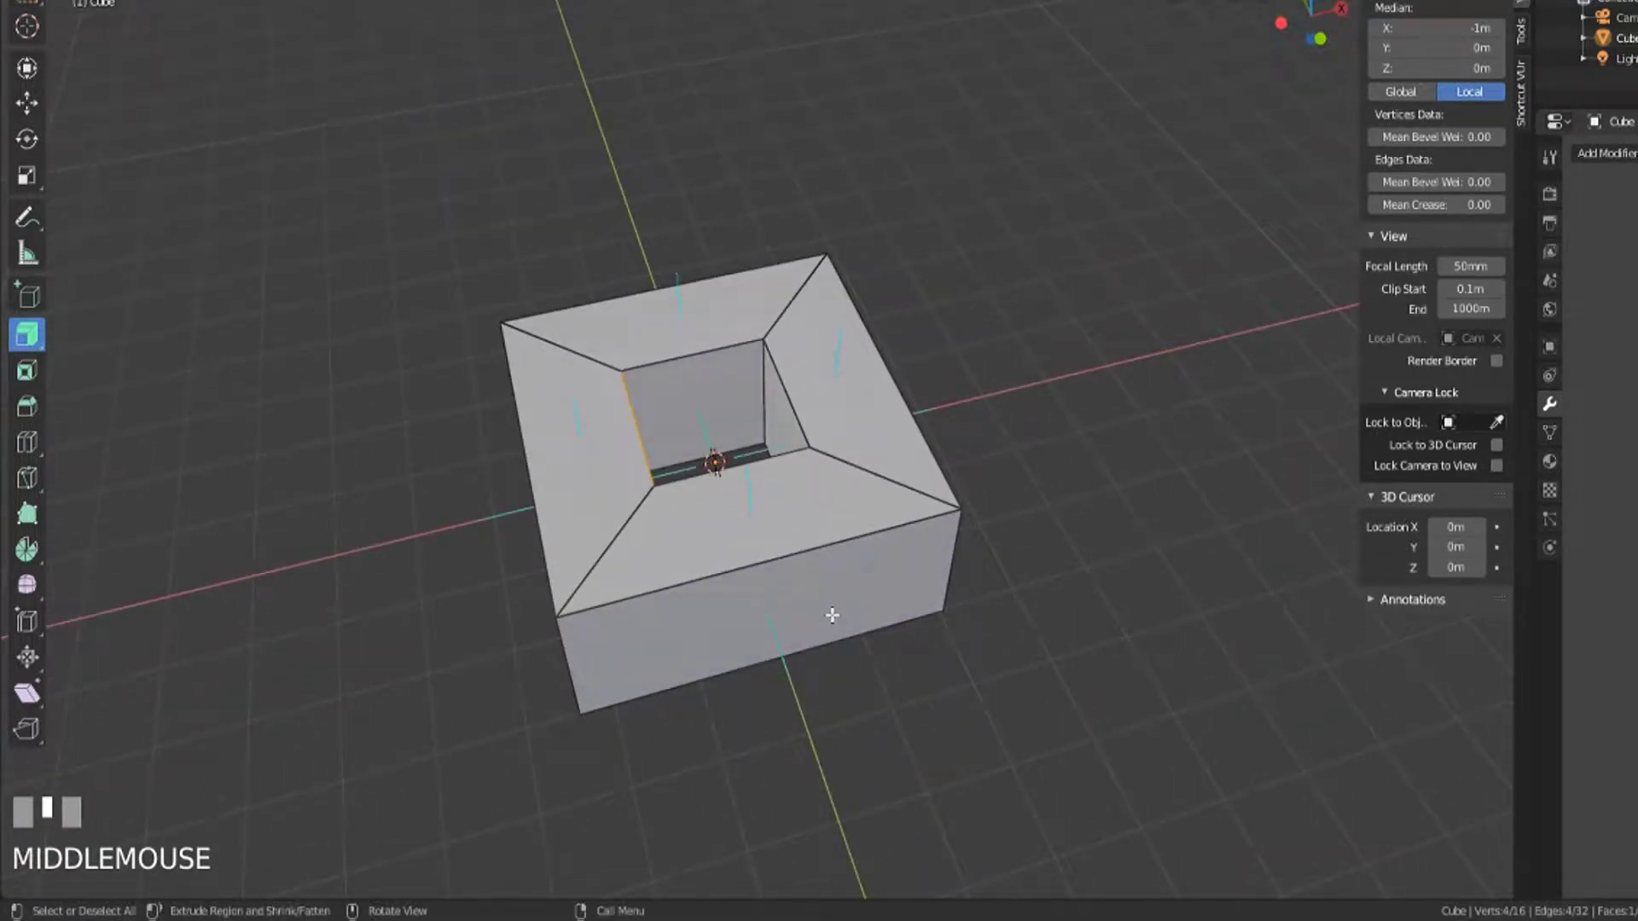
# Step: Switch the extrude tool to Extrude to Cursor and look at the box from the side
pyautogui.click(27, 335)
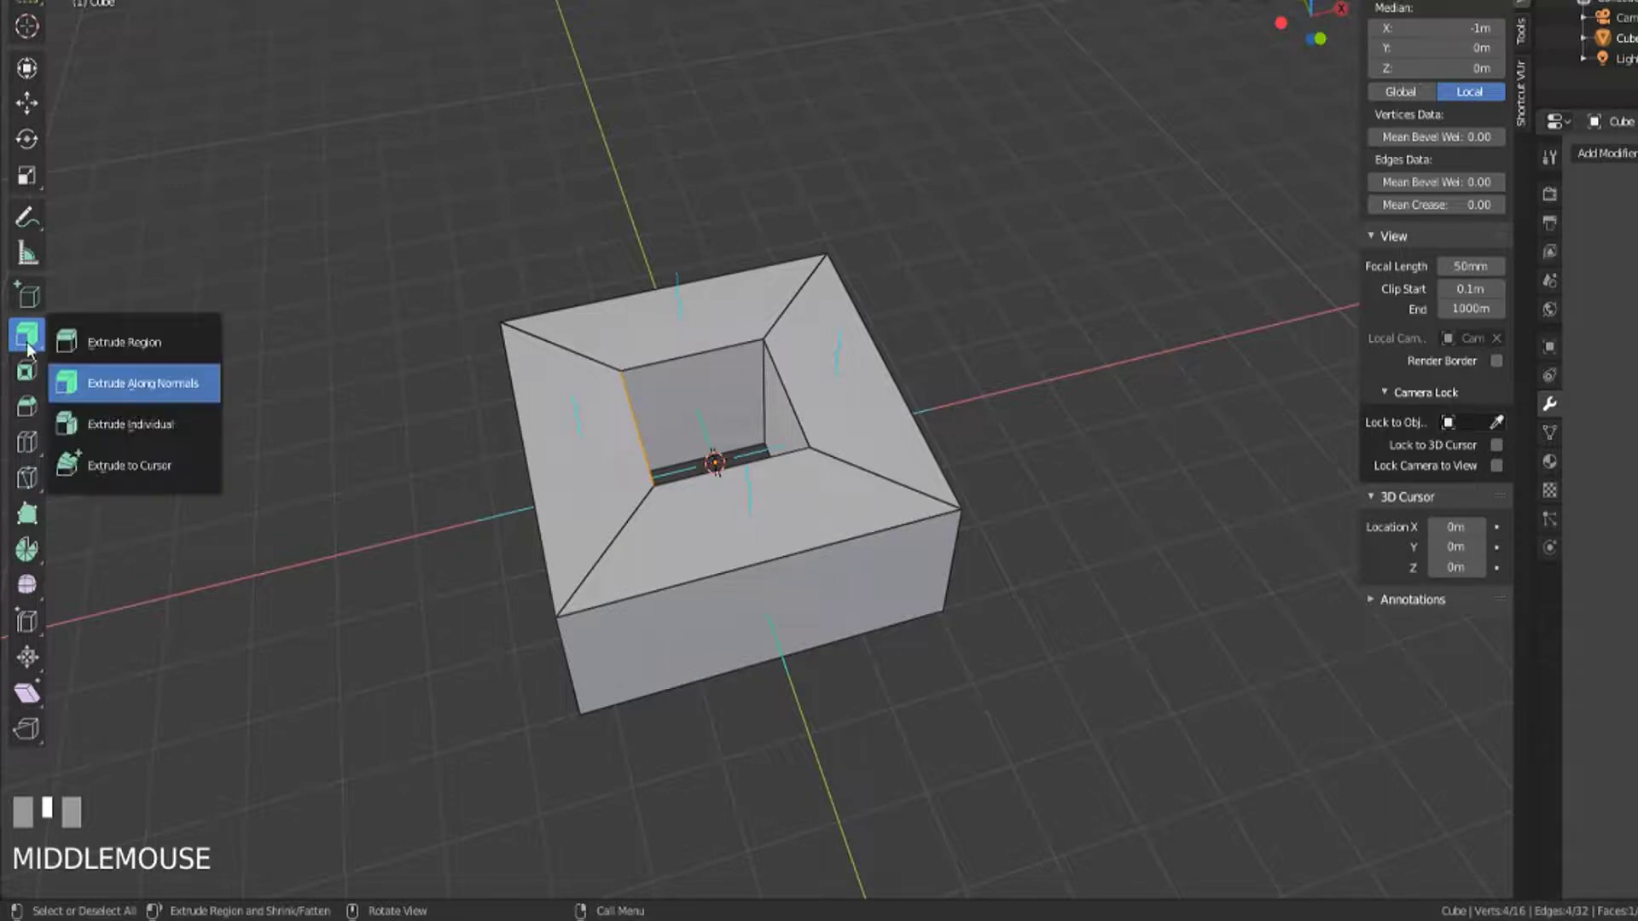
pyautogui.click(160, 471)
pyautogui.moveTo(572, 619); pyautogui.dragTo(700, 628, button='middle')
pyautogui.press('KP_3')
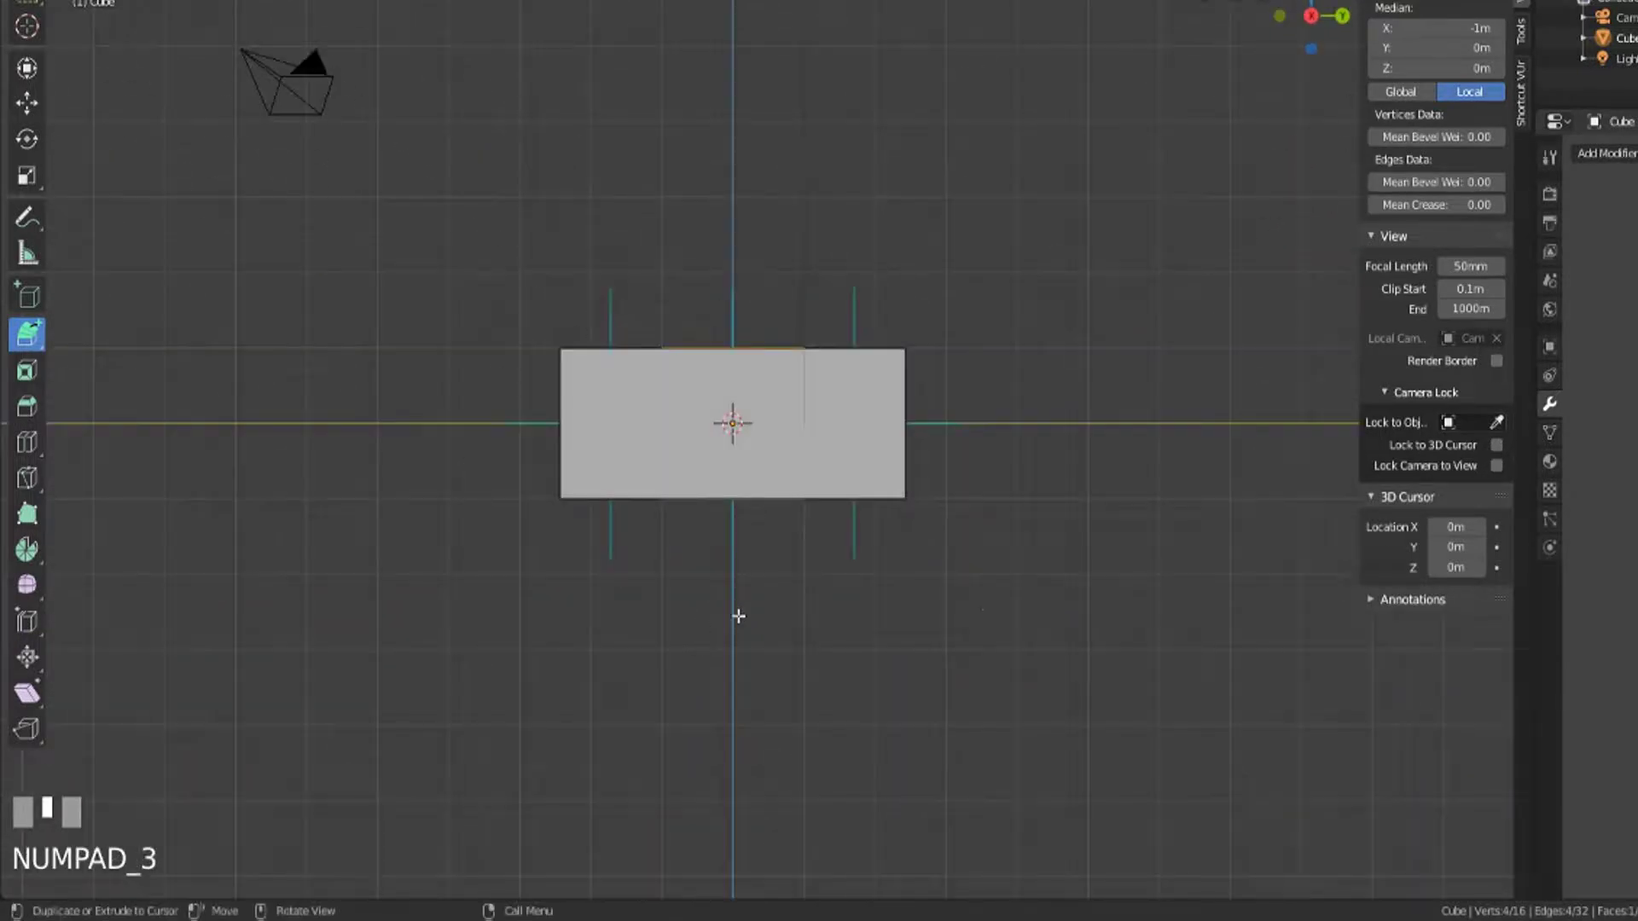
# Step: Try to extrude the selected inner wall face to a point beside the box, and undo it
pyautogui.moveTo(863, 603); pyautogui.dragTo(957, 600, button='middle')
pyautogui.click(921, 472)
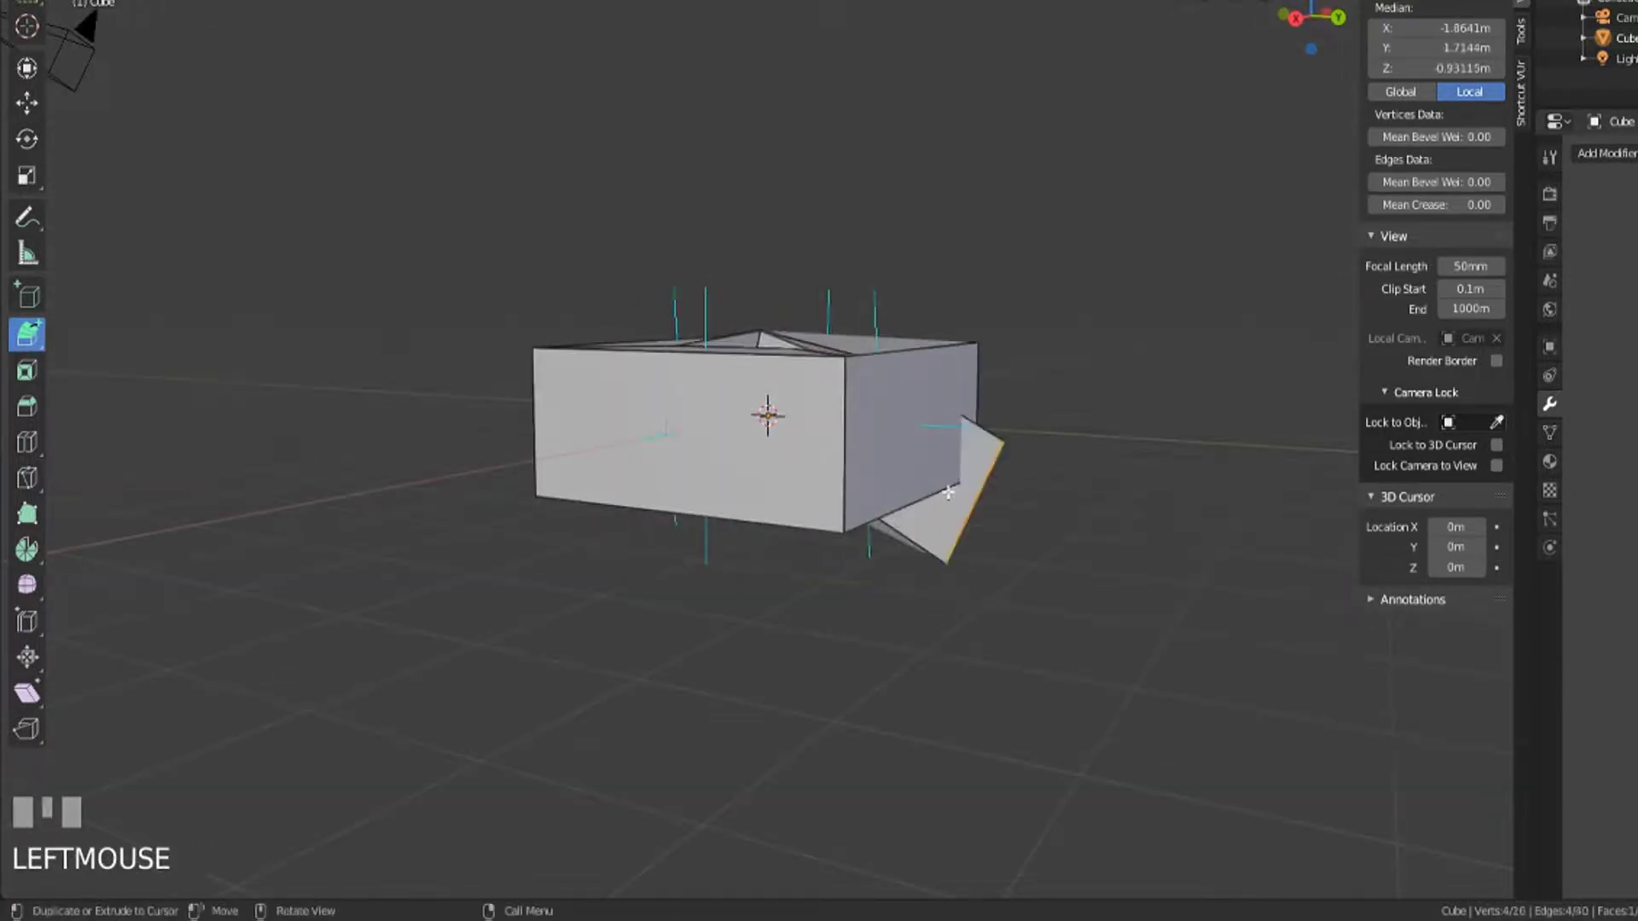
pyautogui.hotkey('ctrl', 'z')
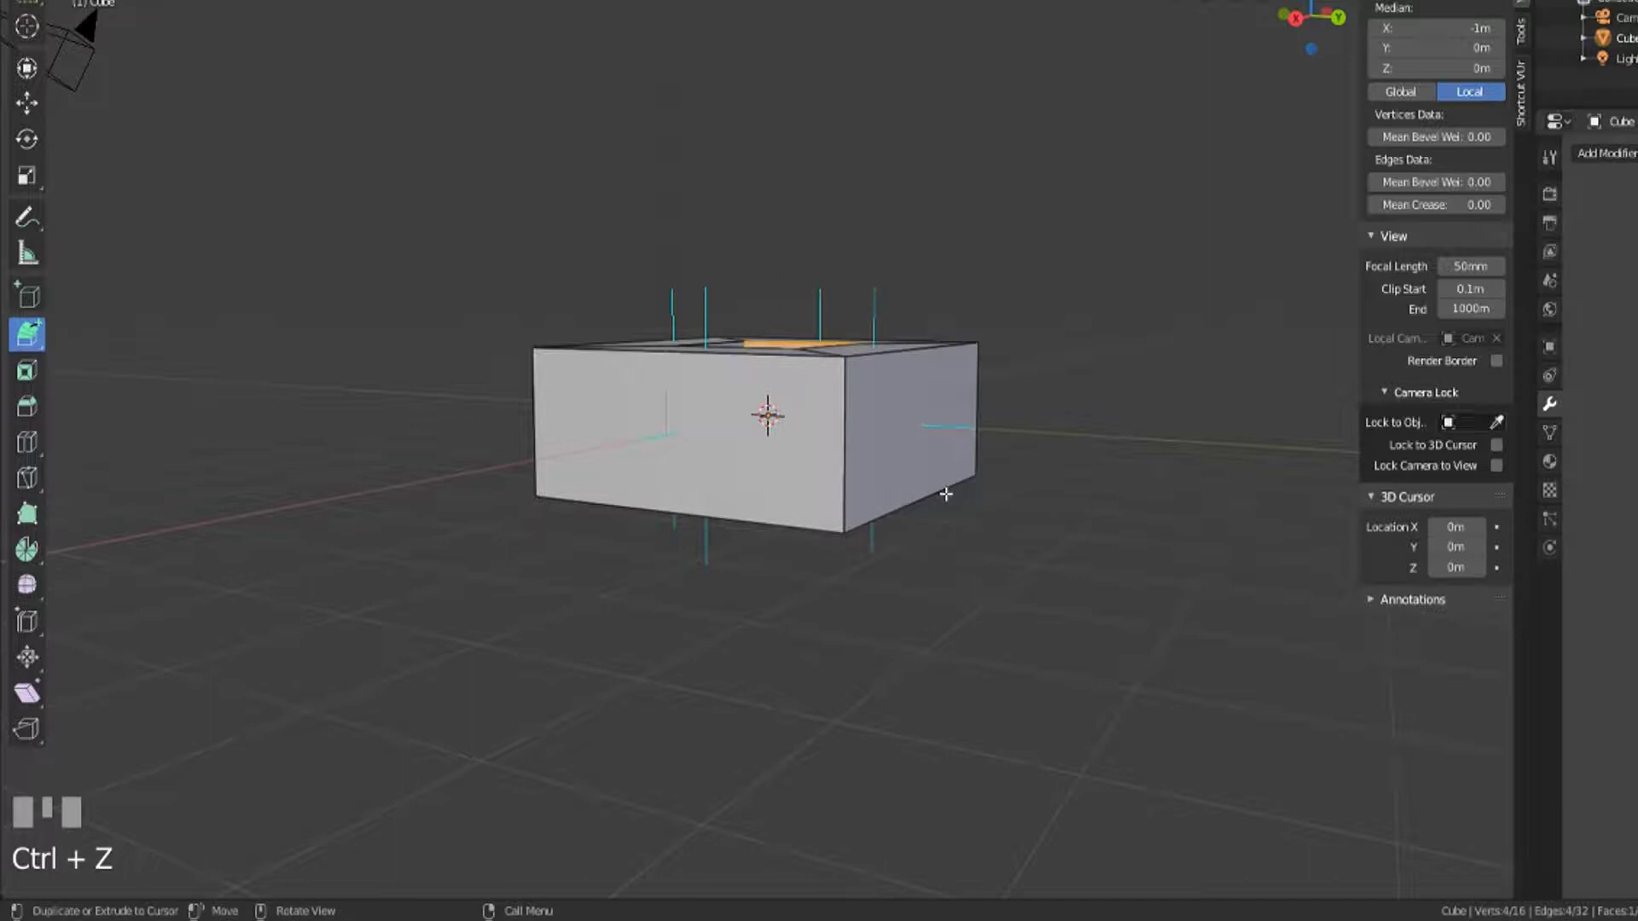
# Step: Select the box's outer side face facing +Y in face mode
pyautogui.press('w')
pyautogui.press('r')
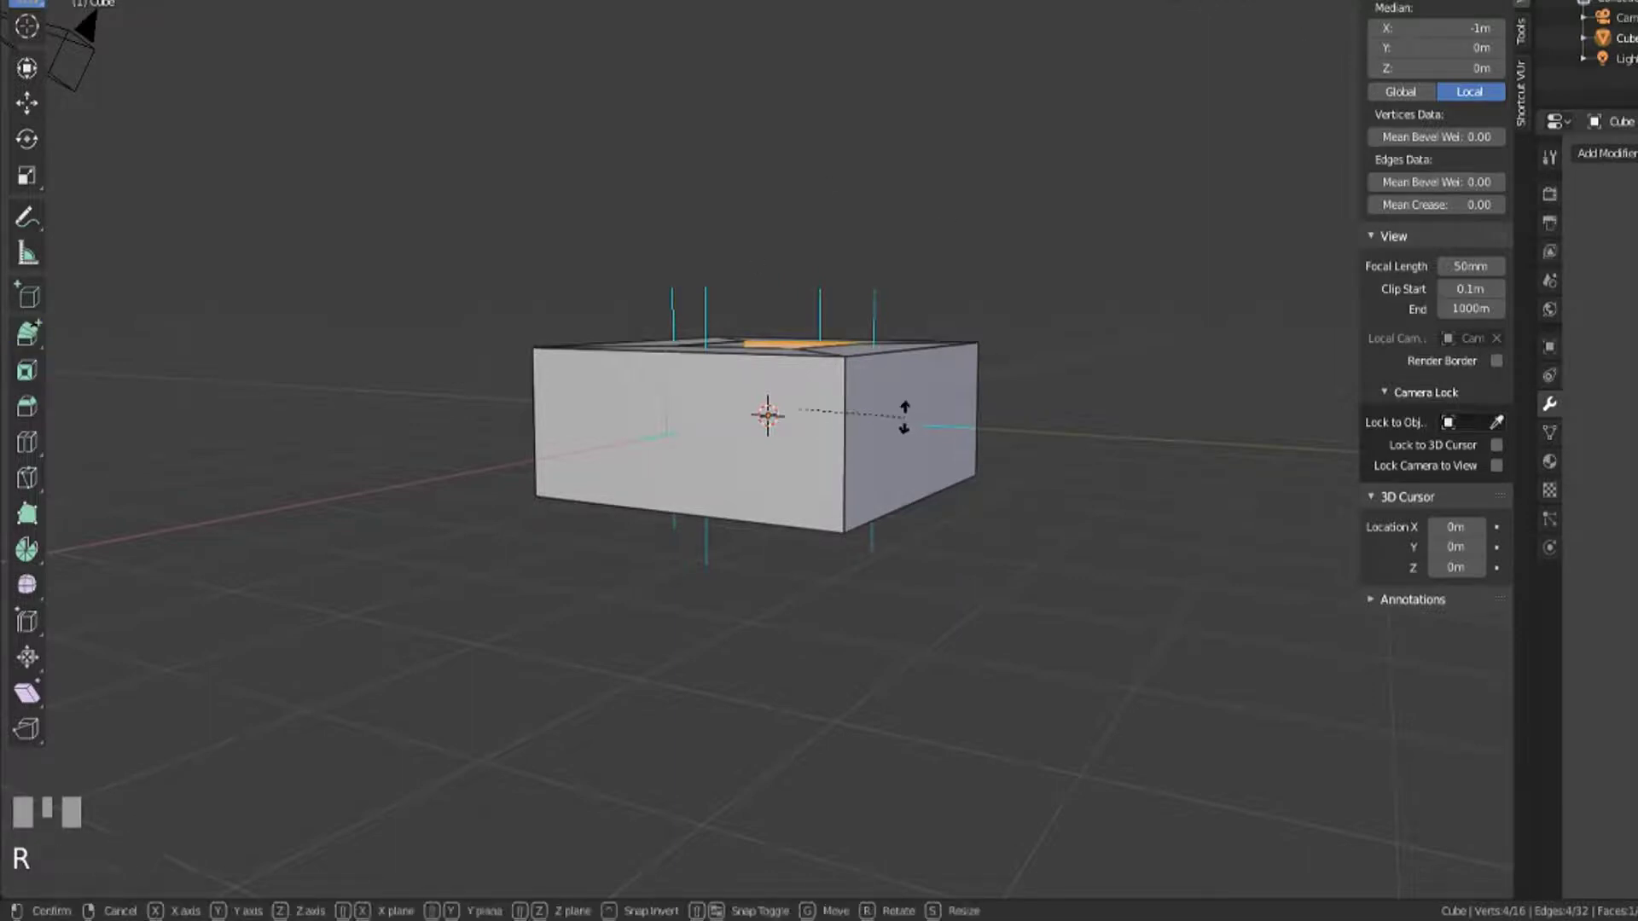
pyautogui.rightClick(899, 420)
pyautogui.press('3')
pyautogui.click(888, 425)
pyautogui.press('KP_3')
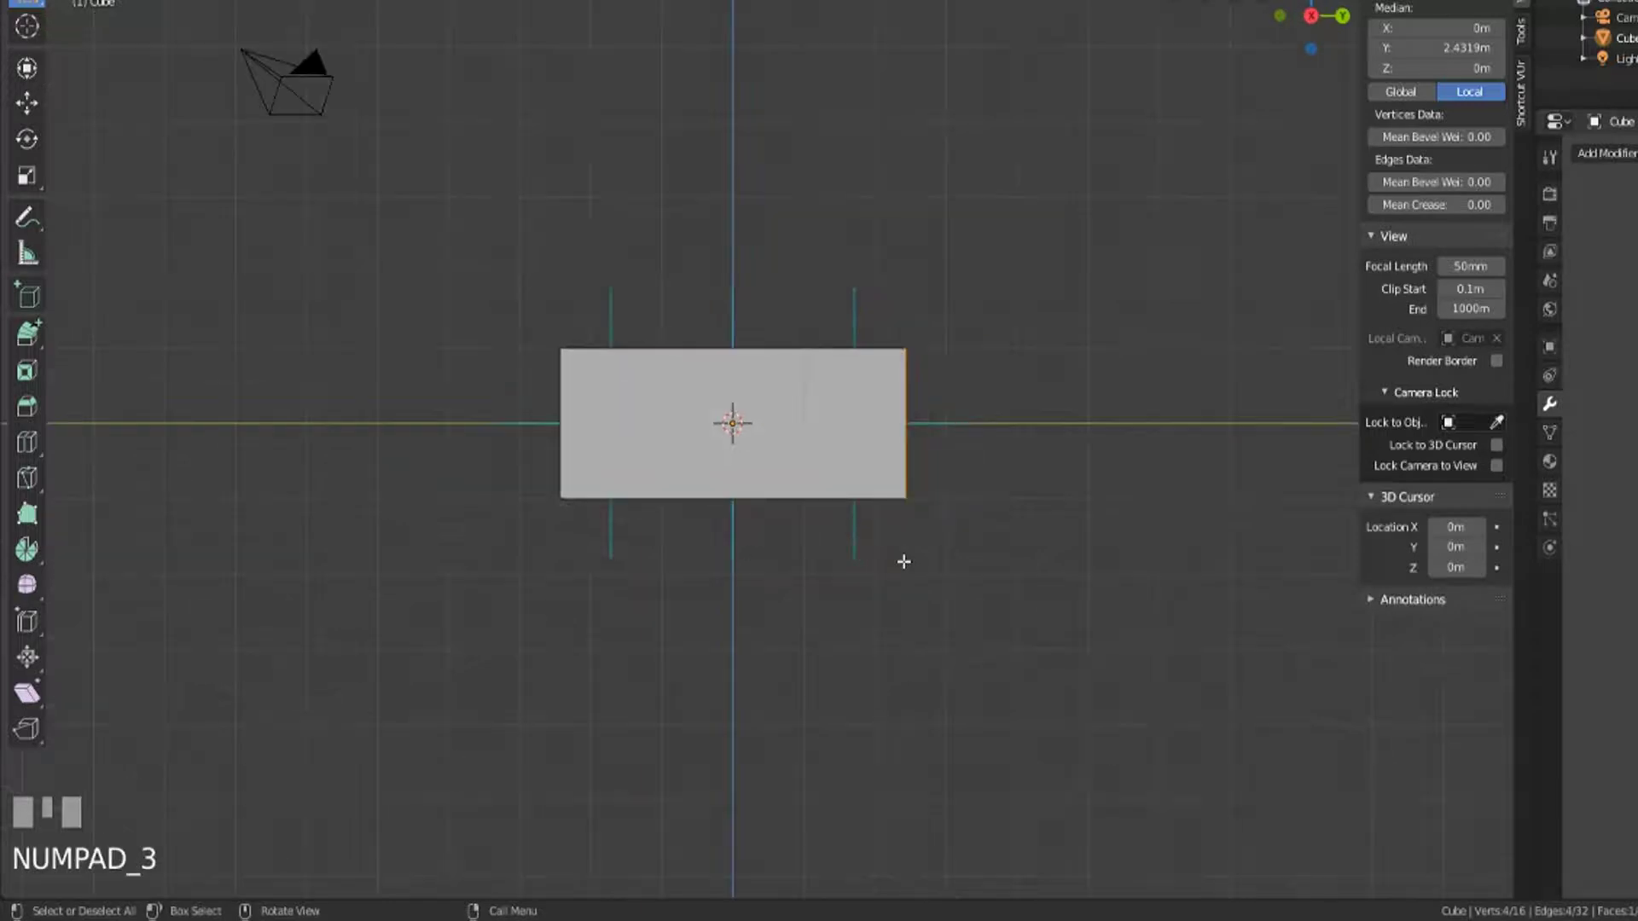
# Step: Extrude the +Y face to the cursor, straight out to about 5.99 m along Y
pyautogui.keyDown('shift'); pyautogui.moveTo(896, 538); pyautogui.dragTo(700, 520, button='middle'); pyautogui.keyUp('shift')
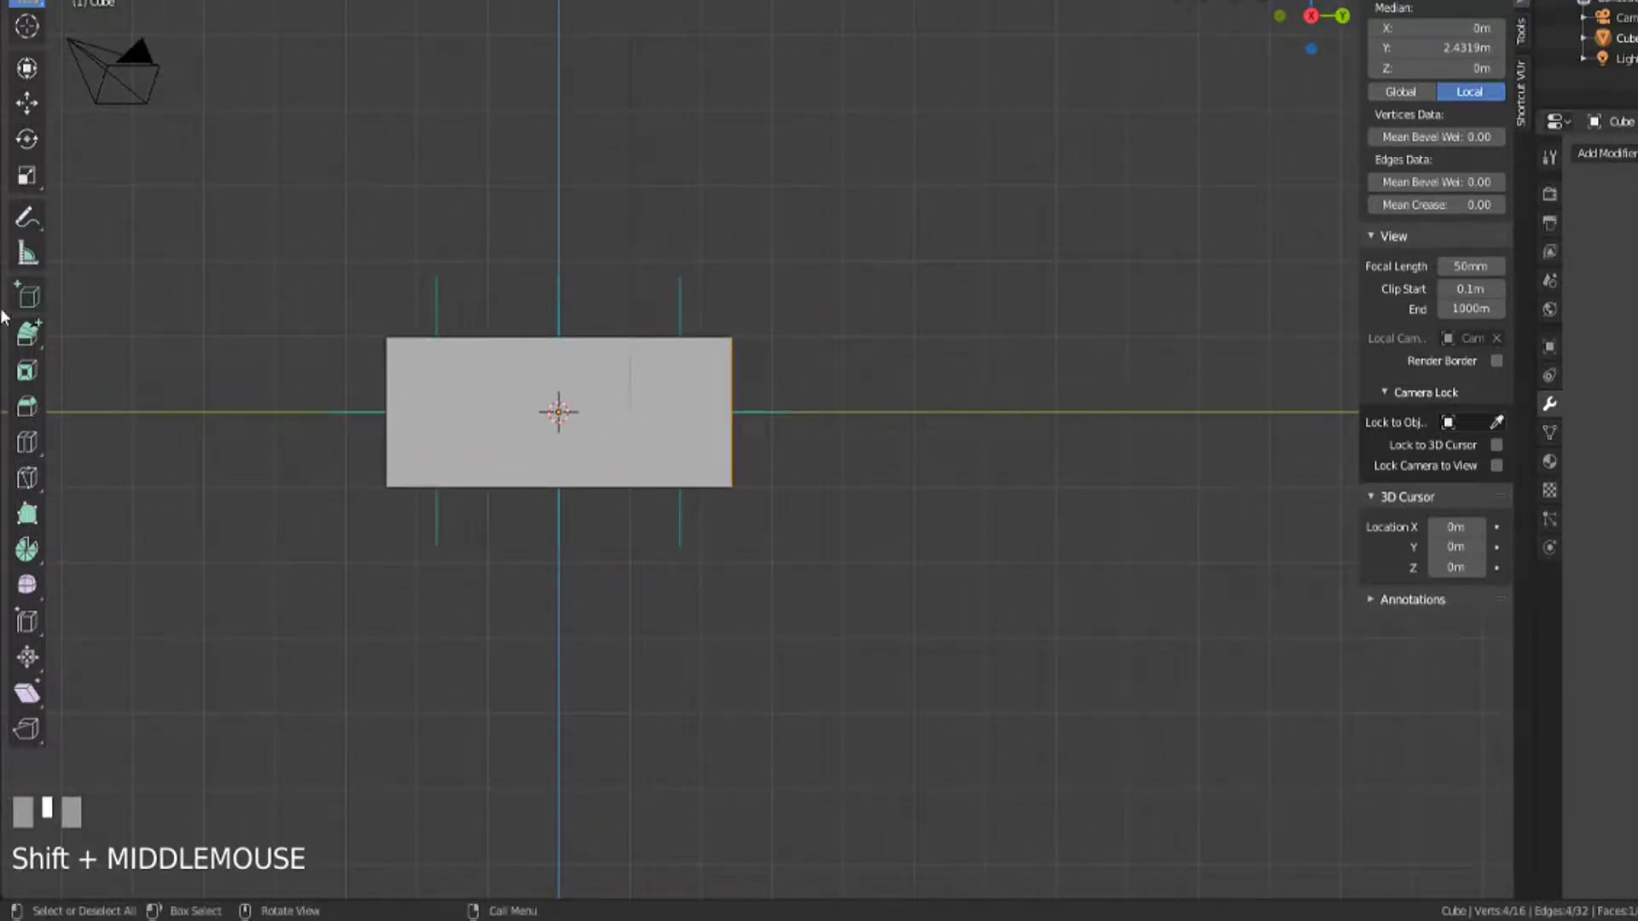
pyautogui.click(27, 332)
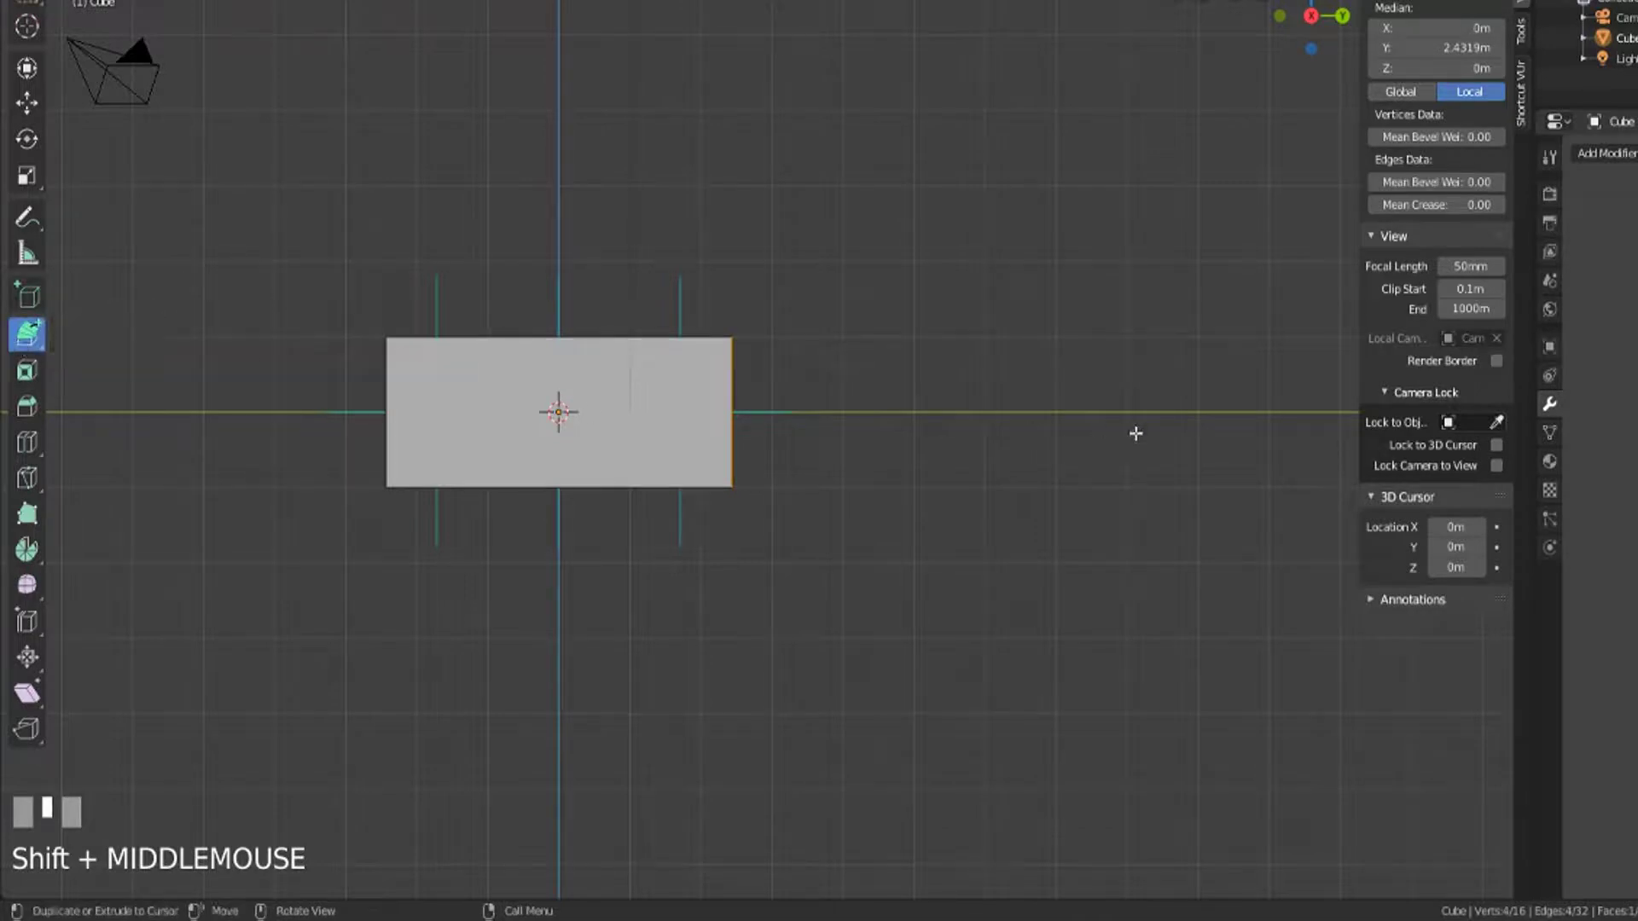
pyautogui.click(985, 413)
pyautogui.moveTo(1024, 510); pyautogui.dragTo(958, 574, button='middle')
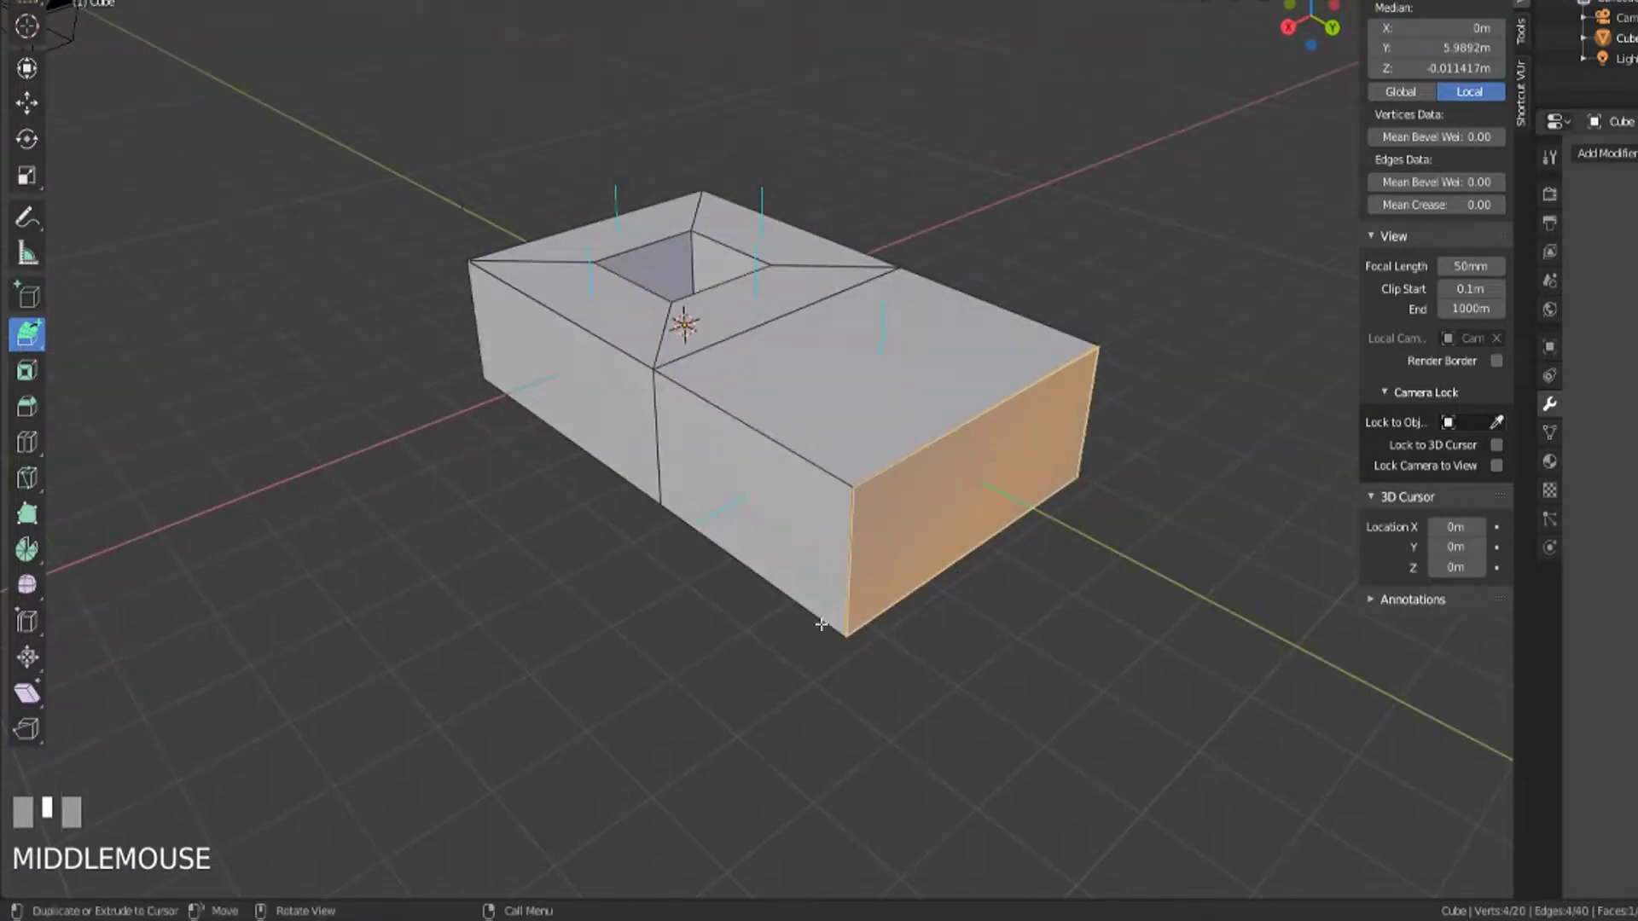
# Step: Extrude the end face to the cursor again, diagonally down to about X 7.50, Y -3.92, Z -5.67 m
pyautogui.moveTo(822, 624); pyautogui.dragTo(804, 574, button='middle')
pyautogui.scroll(-3, 850, 590)
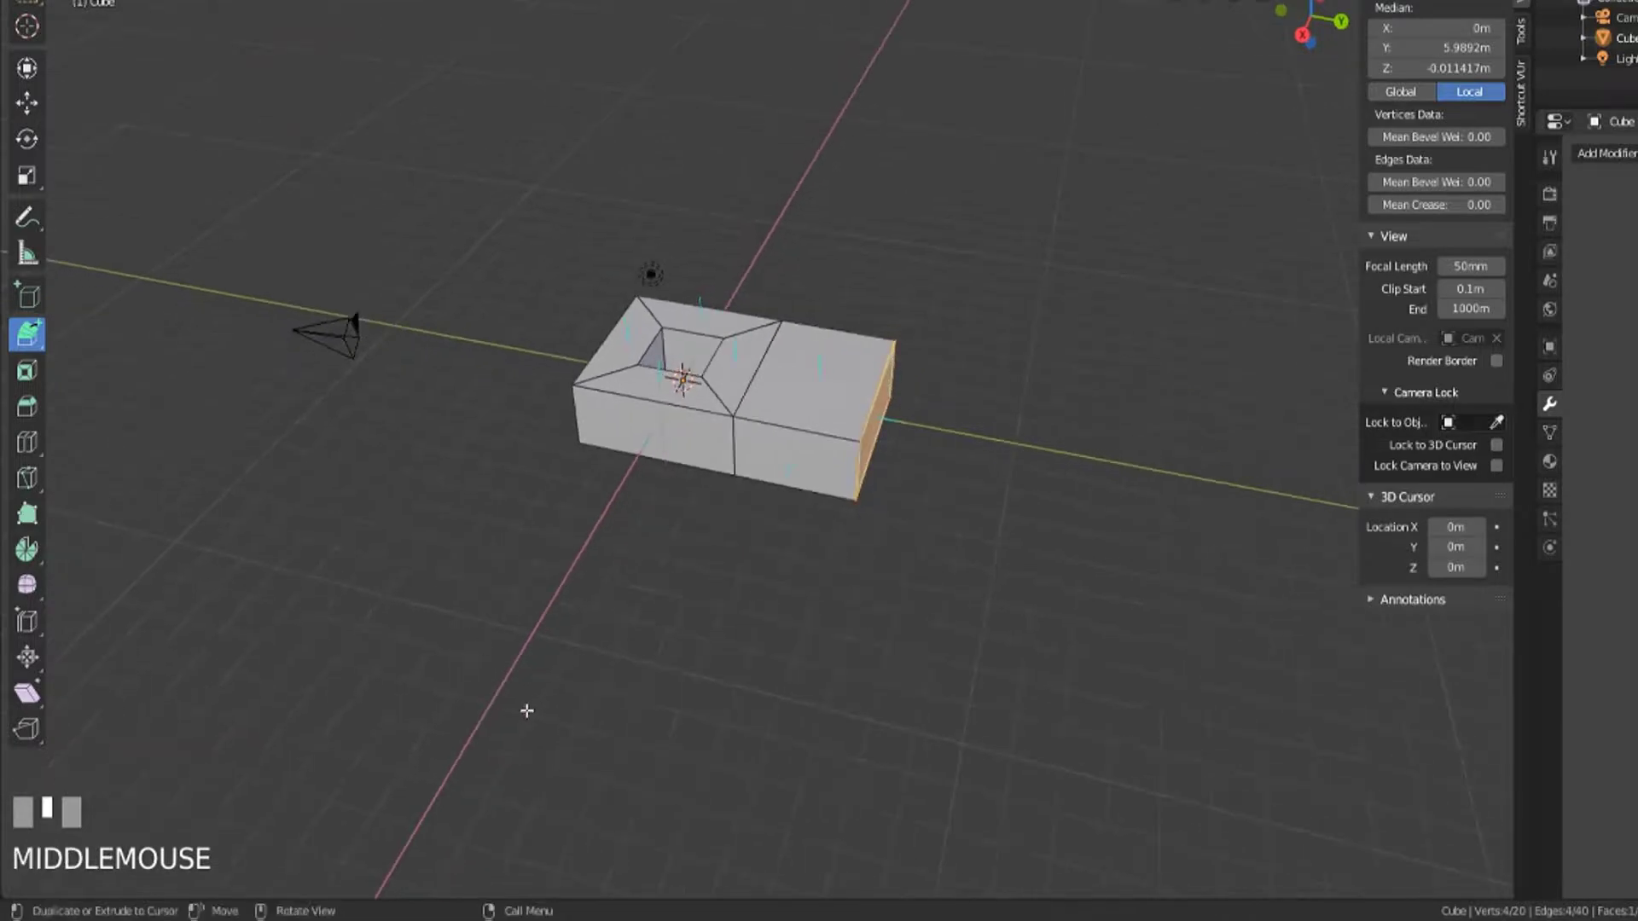
pyautogui.click(476, 677)
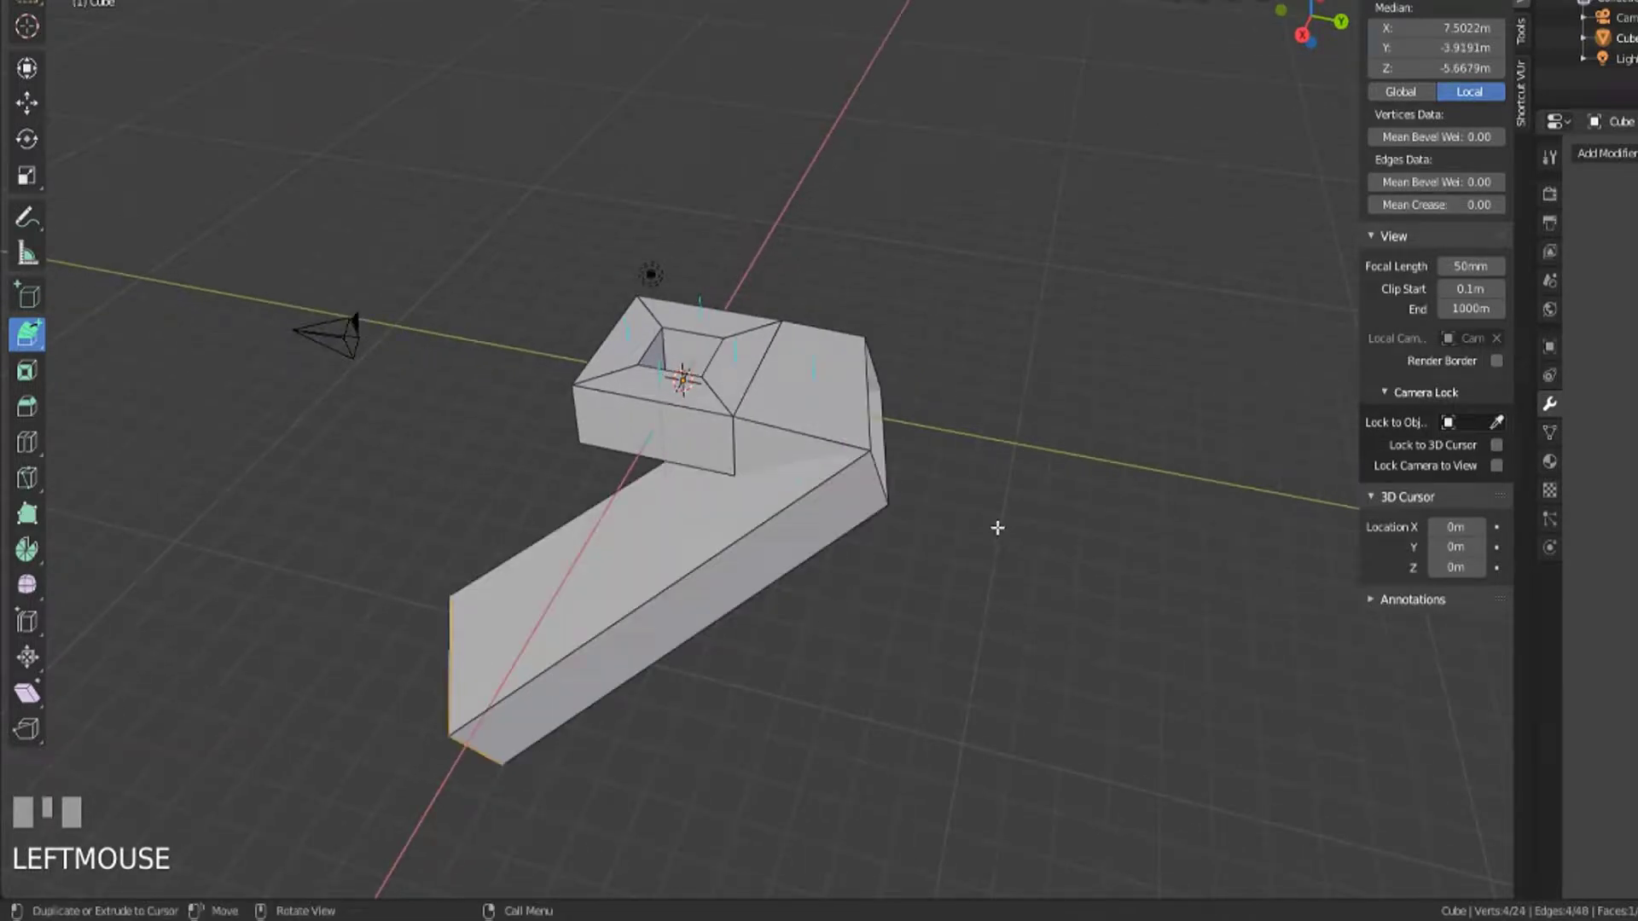
pyautogui.moveTo(788, 635); pyautogui.dragTo(519, 585, button='middle')
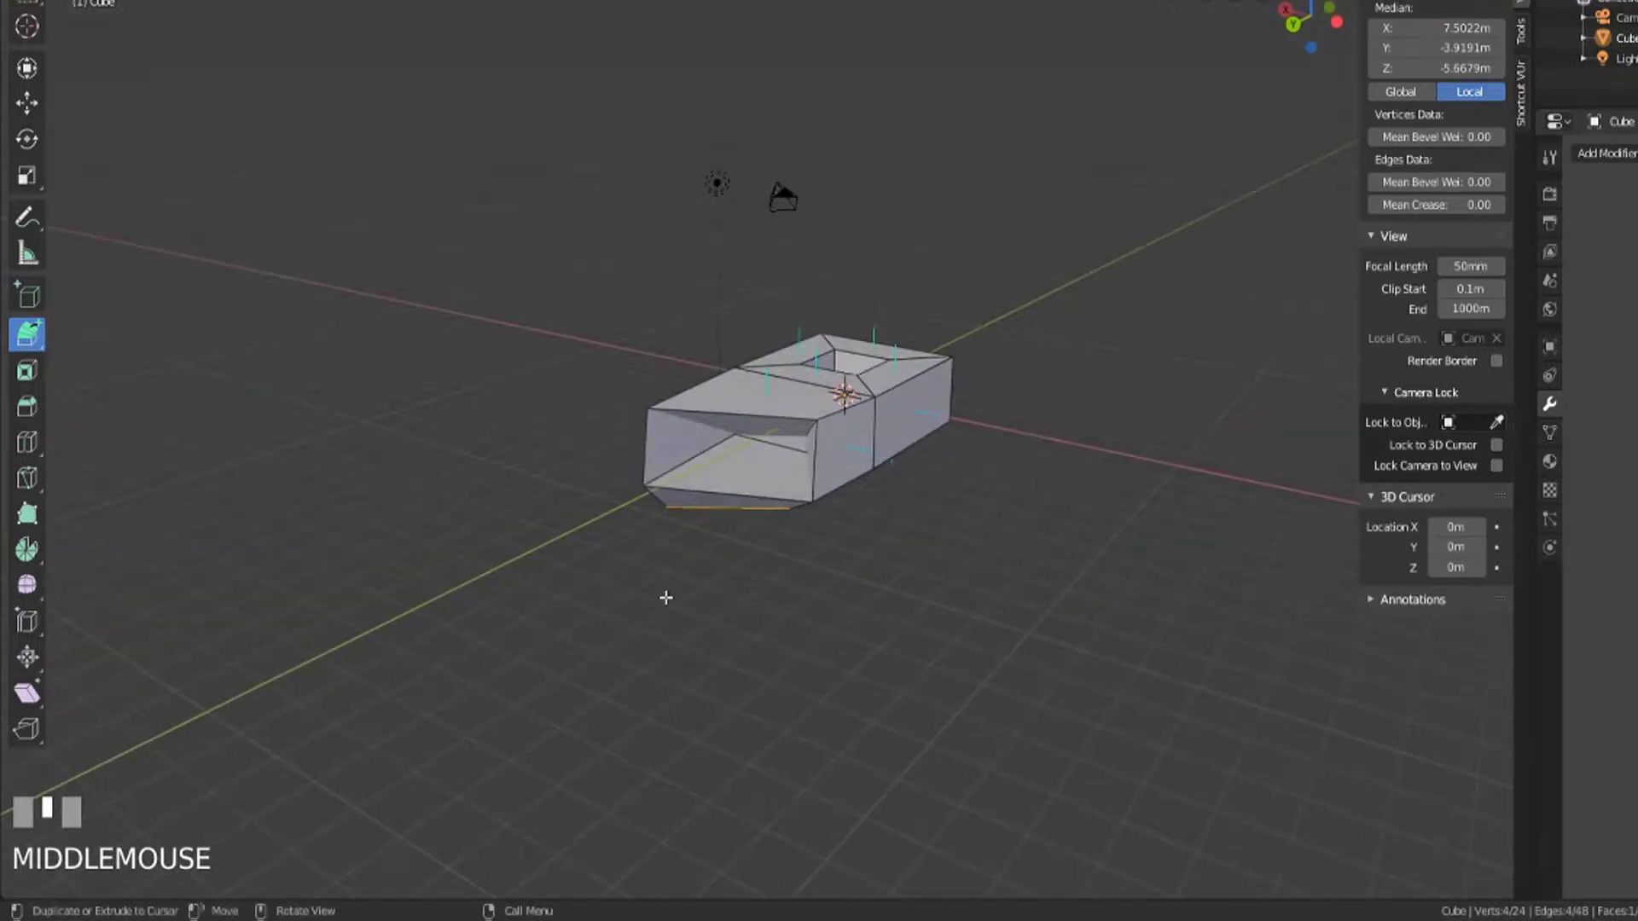
# Step: Select the four top faces surrounding the square hole and look at the model from the front
pyautogui.press('w')
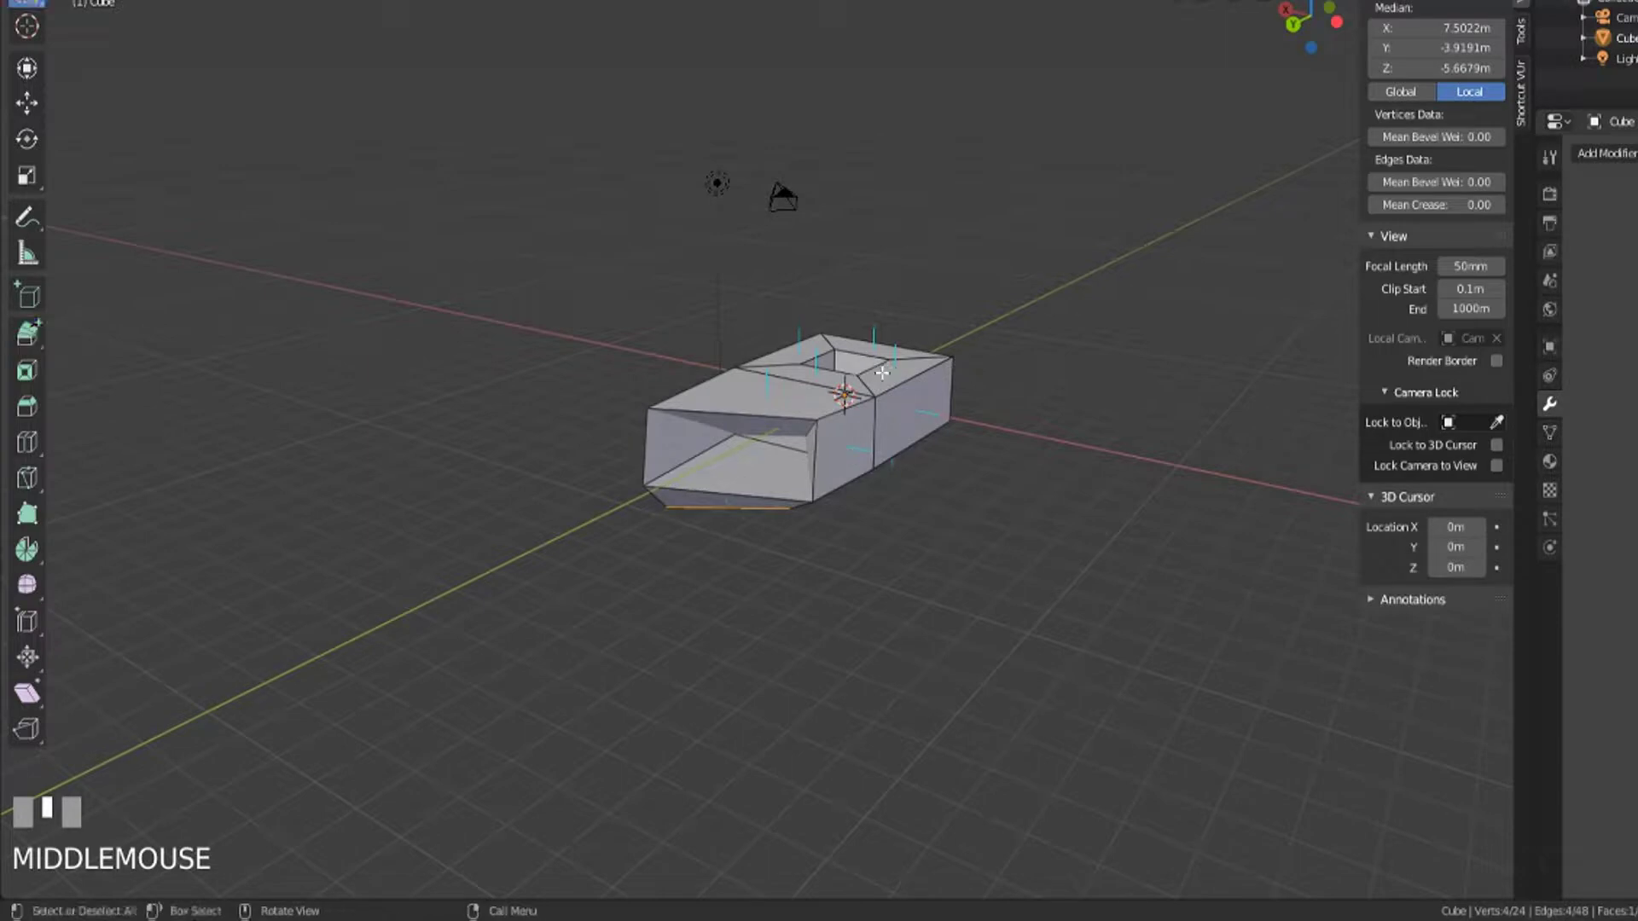
pyautogui.click(887, 375)
pyautogui.keyDown('shift'); pyautogui.click(823, 379); pyautogui.keyUp('shift')
pyautogui.keyDown('shift'); pyautogui.click(784, 351); pyautogui.keyUp('shift')
pyautogui.keyDown('shift'); pyautogui.click(867, 359); pyautogui.keyUp('shift')
pyautogui.press('KP_1')
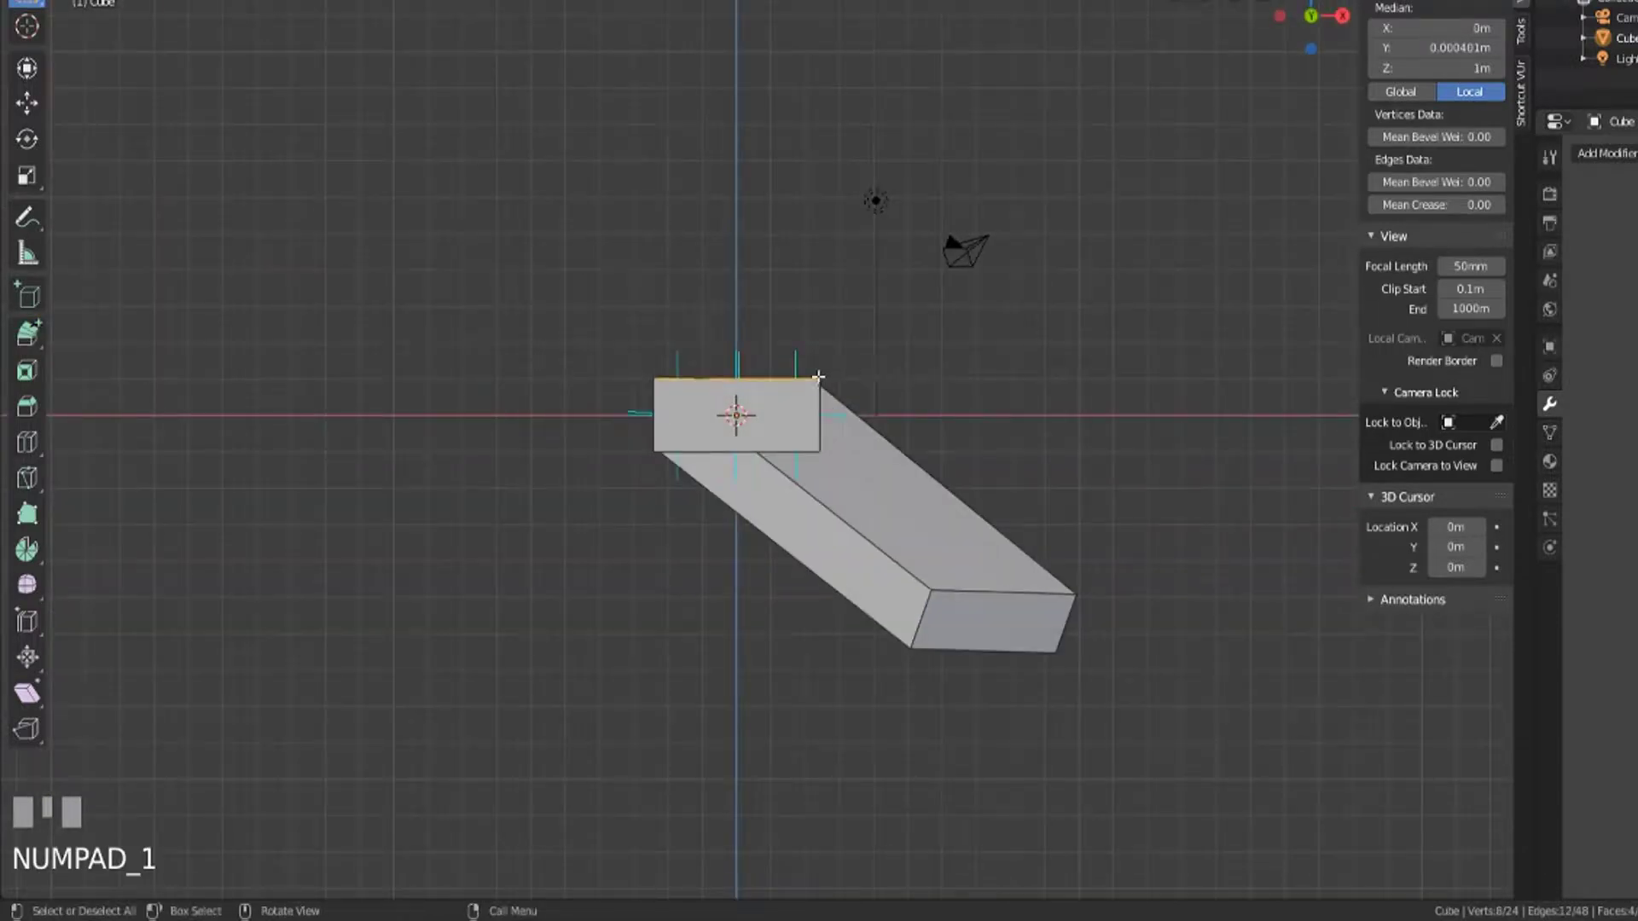
# Step: Extrude the four top faces surrounding the square hole straight up to the cursor, to about Z 5.01 m
pyautogui.click(28, 333)
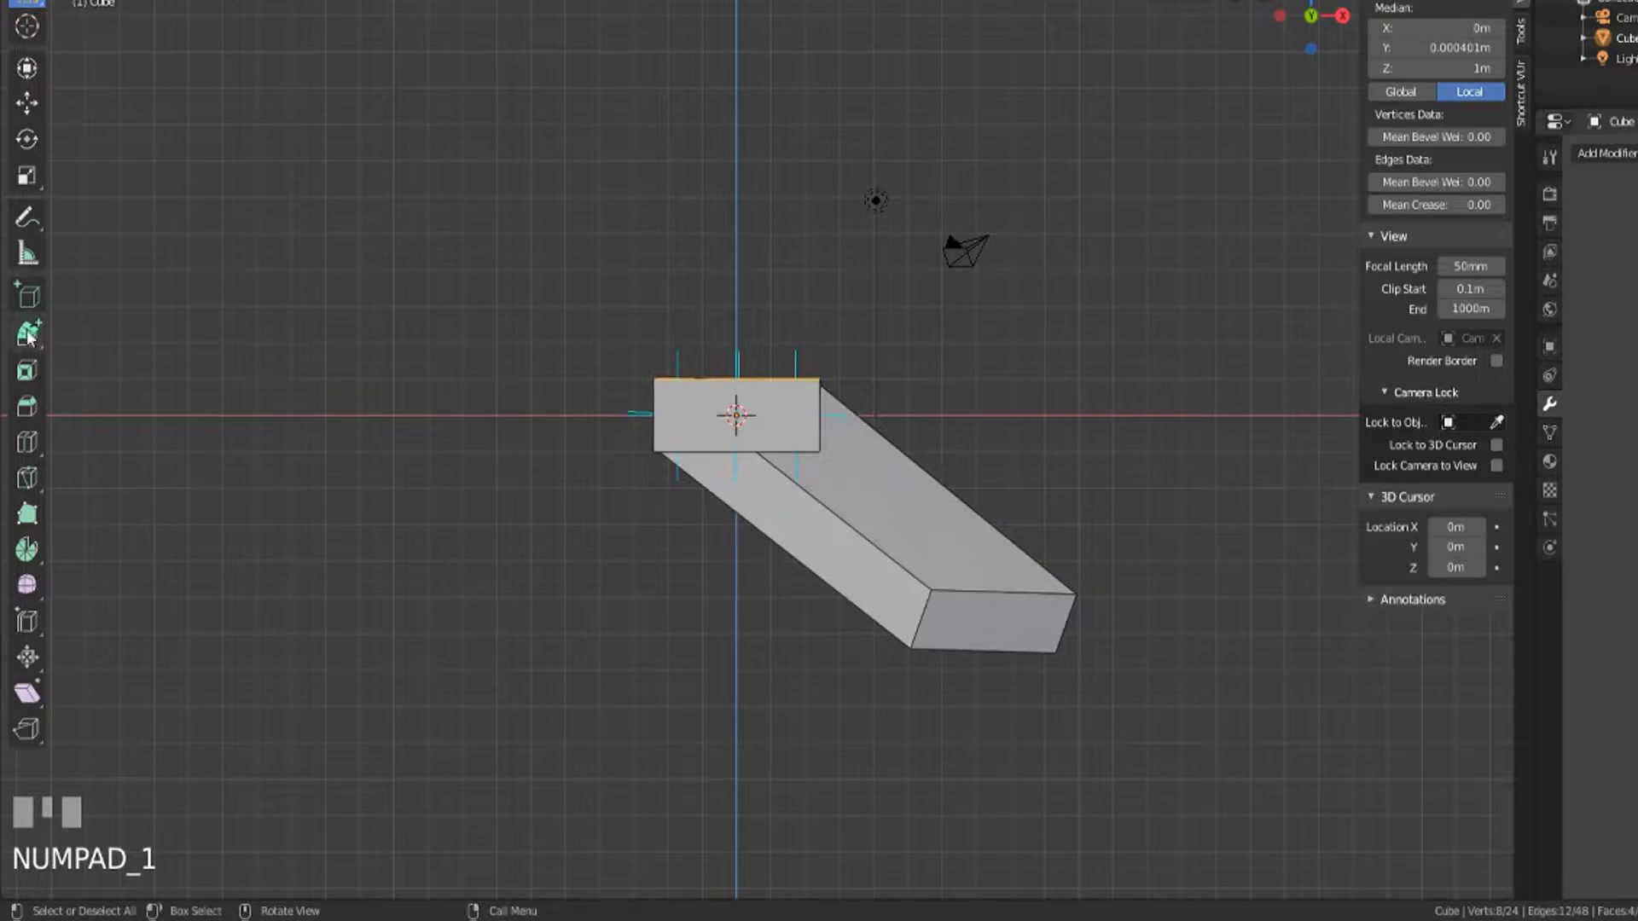
pyautogui.click(736, 231)
pyautogui.moveTo(946, 332); pyautogui.dragTo(812, 382, button='middle')
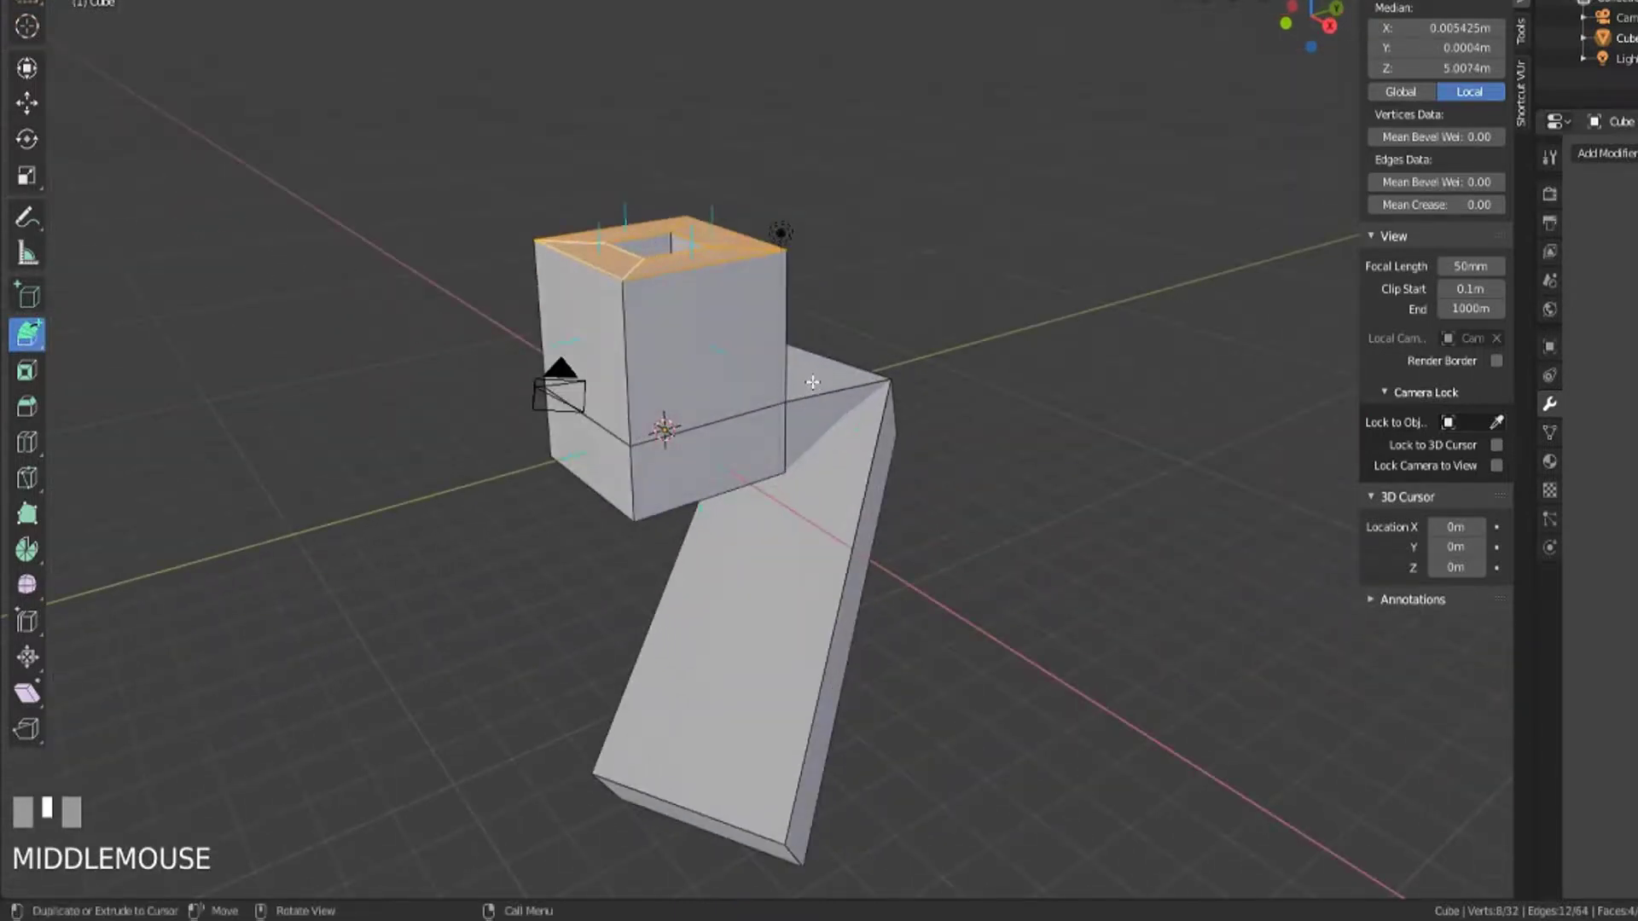
# Step: Scale the raised top faces by about 2.179 and extrude them as a region 7.33 m upward along Z
pyautogui.press('s')
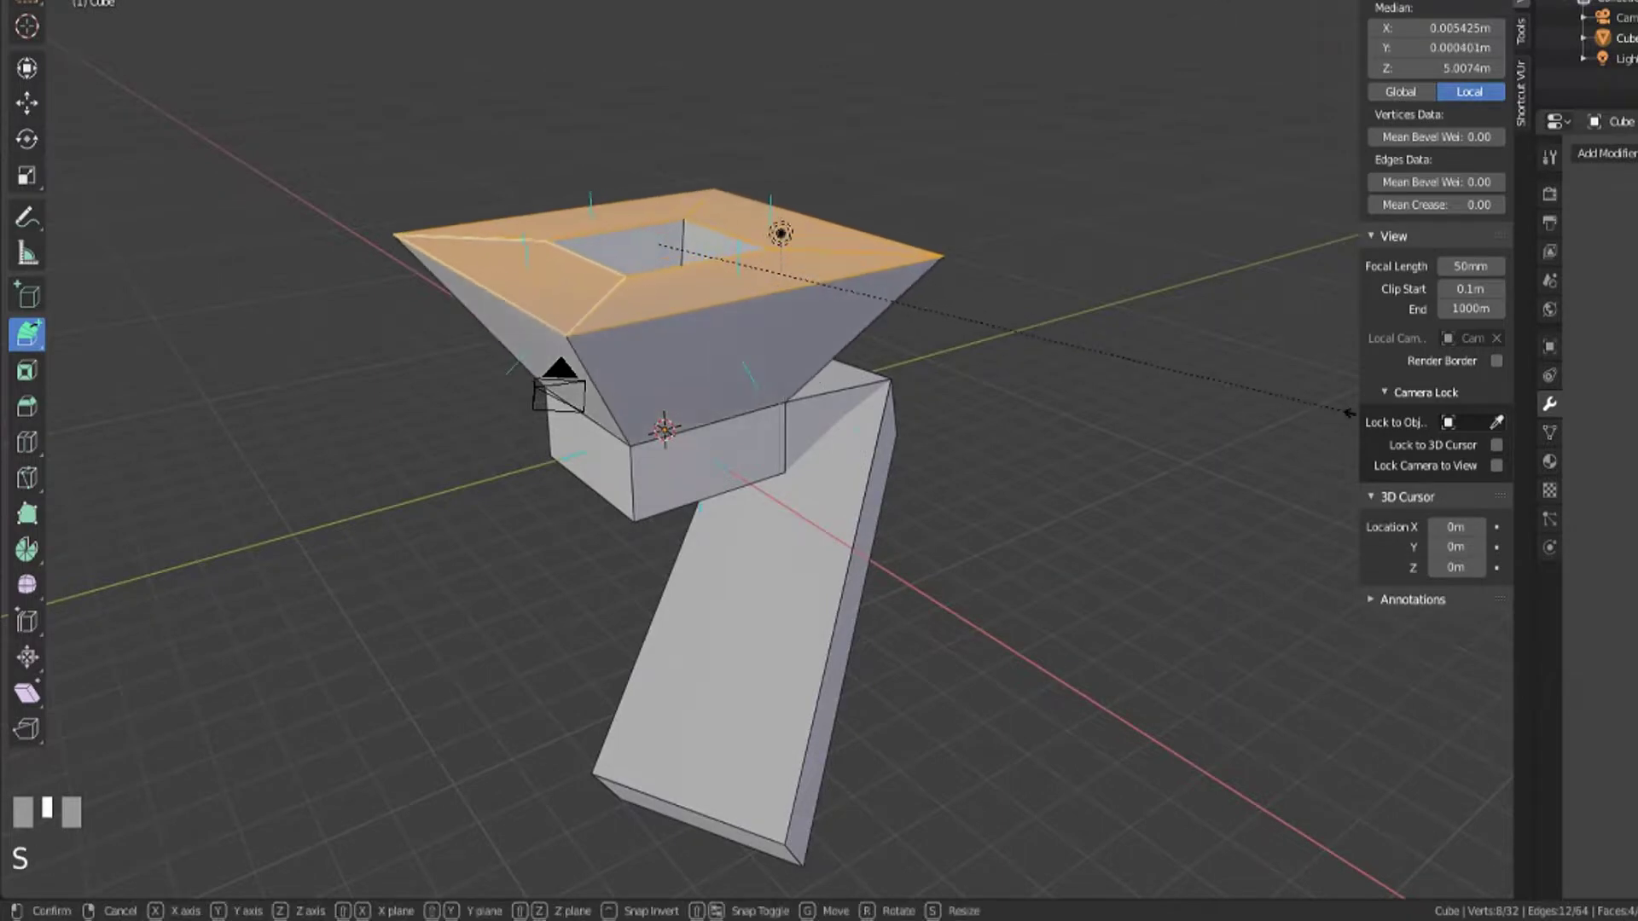
pyautogui.click(1348, 413)
pyautogui.scroll(-3, 1066, 341)
pyautogui.moveTo(1066, 341); pyautogui.dragTo(962, 369, button='middle')
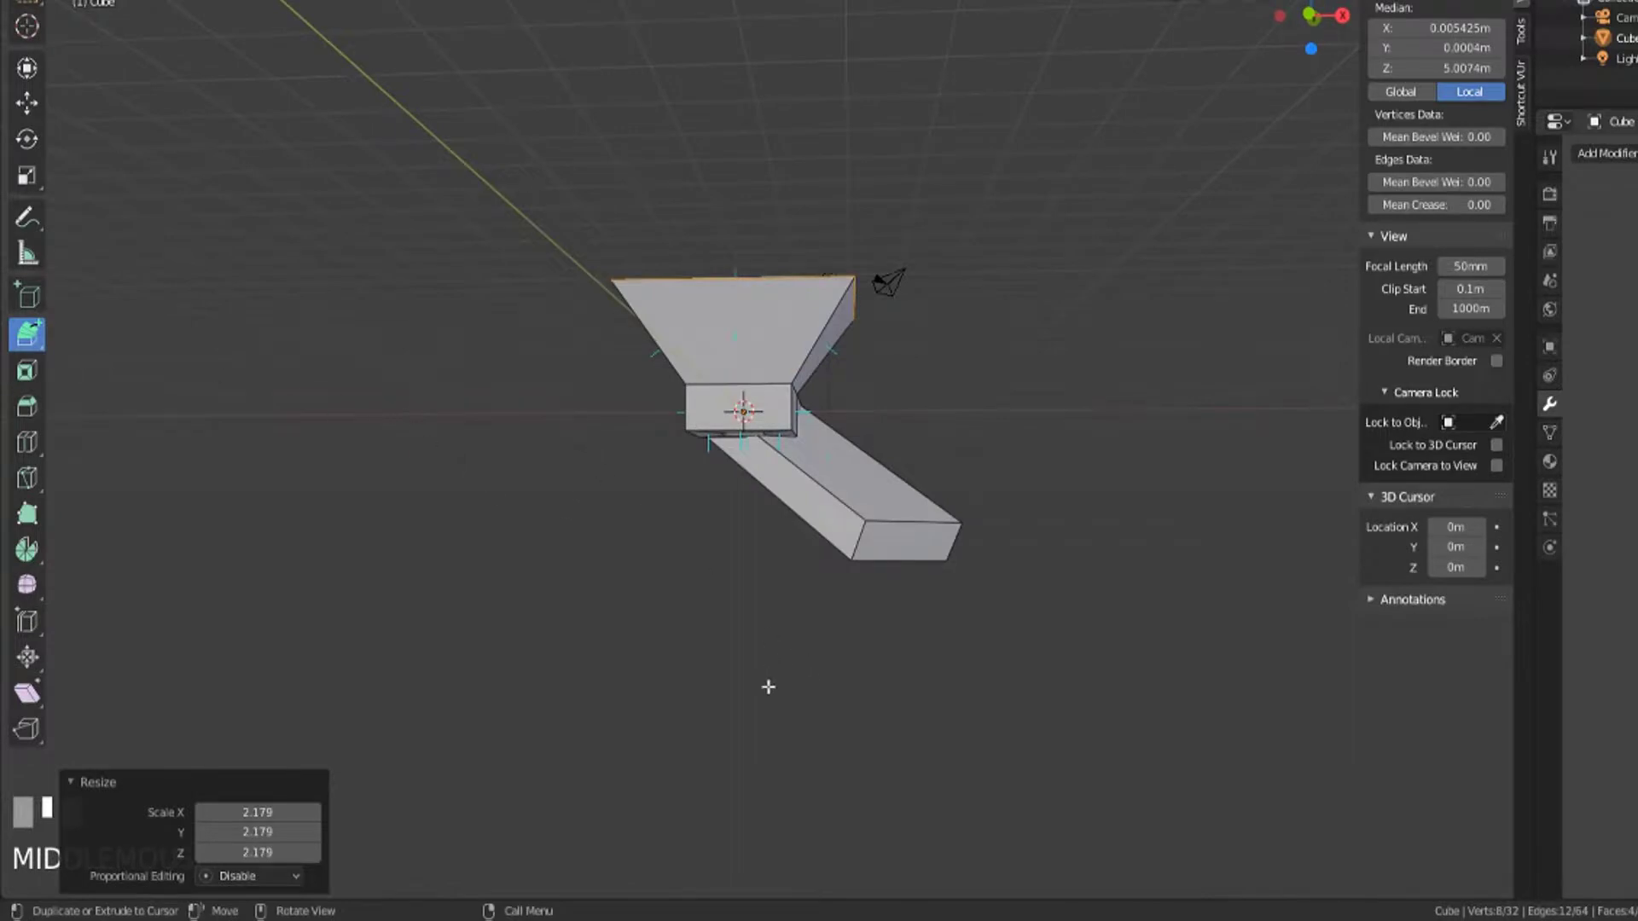
pyautogui.press('e')
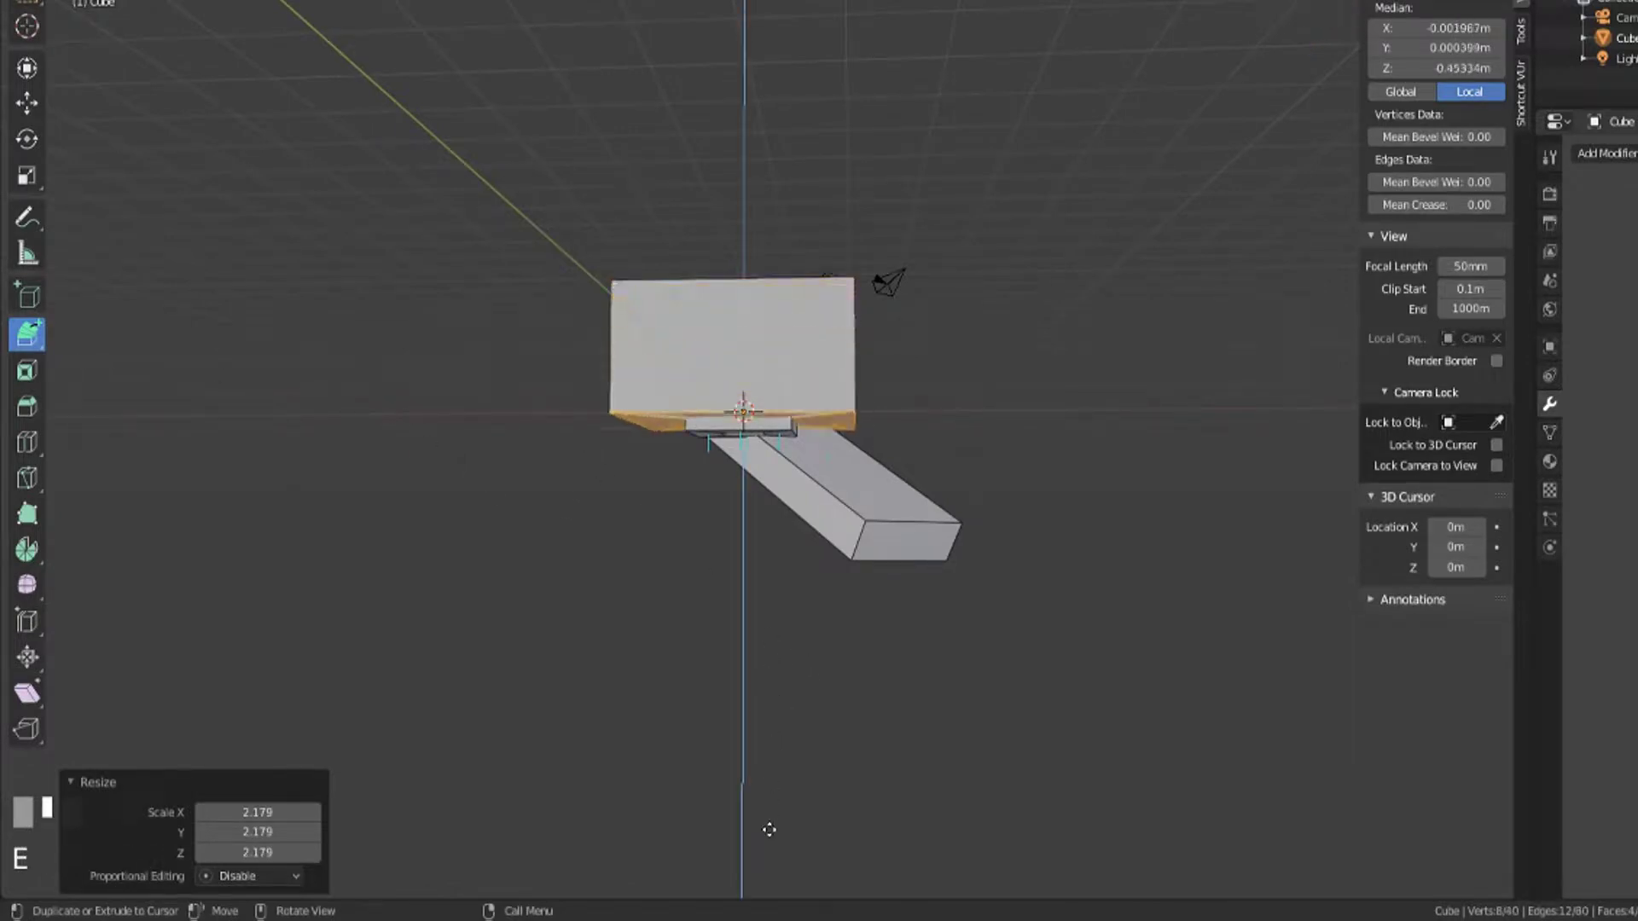
pyautogui.click(780, 545)
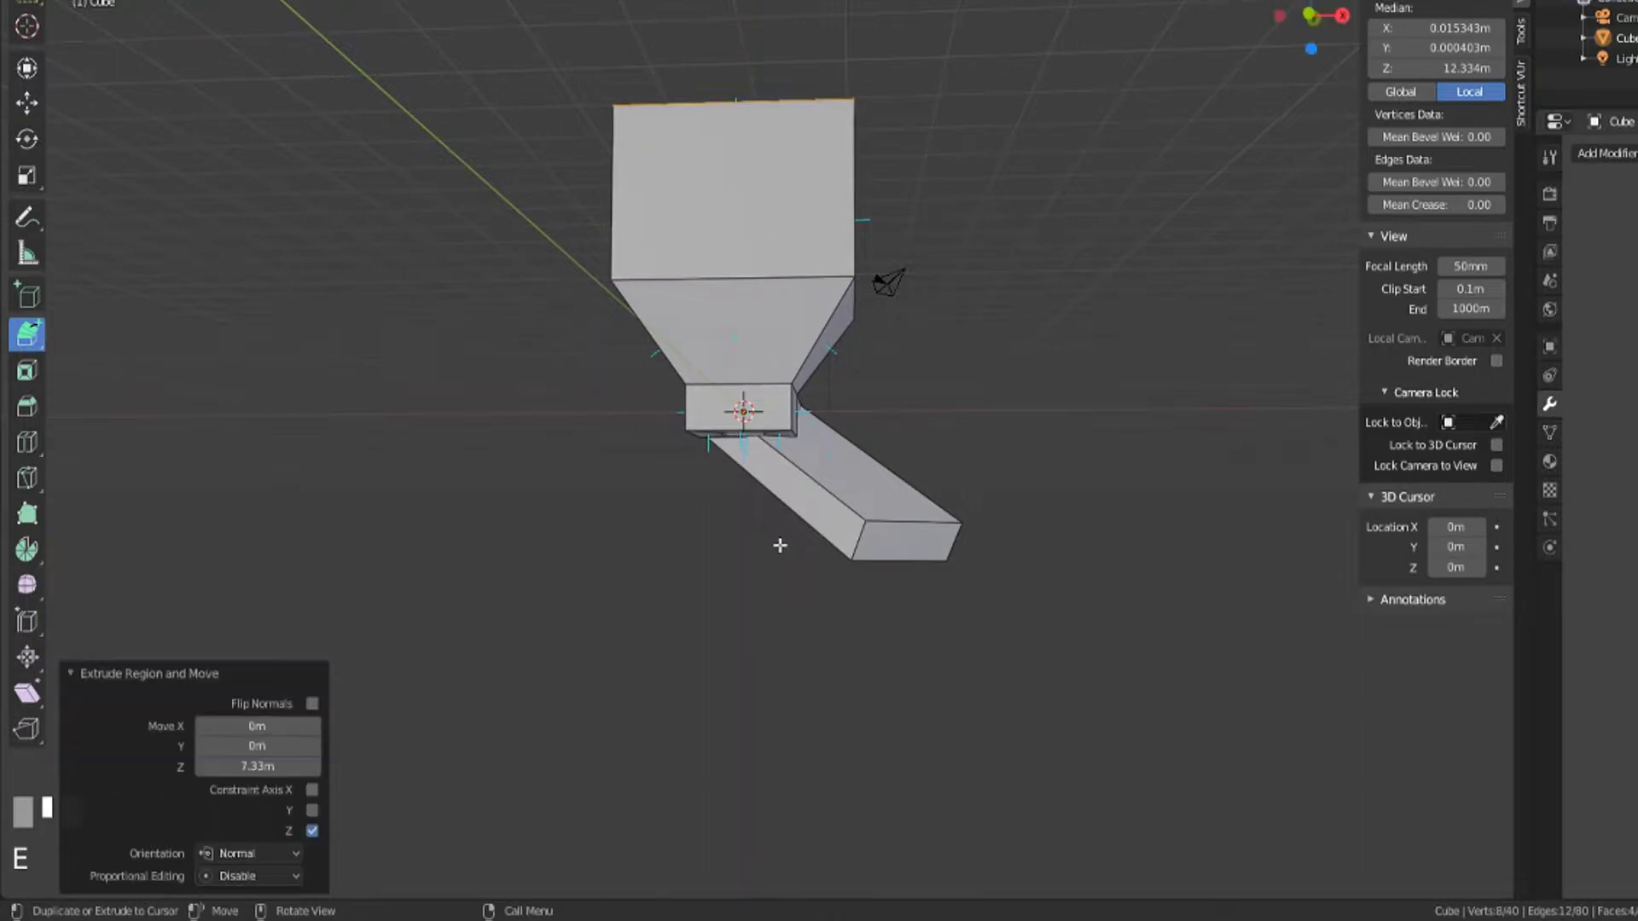
# Step: Switch to the Extrude Region tool and look at the model's top faces from above
pyautogui.click(39, 339)
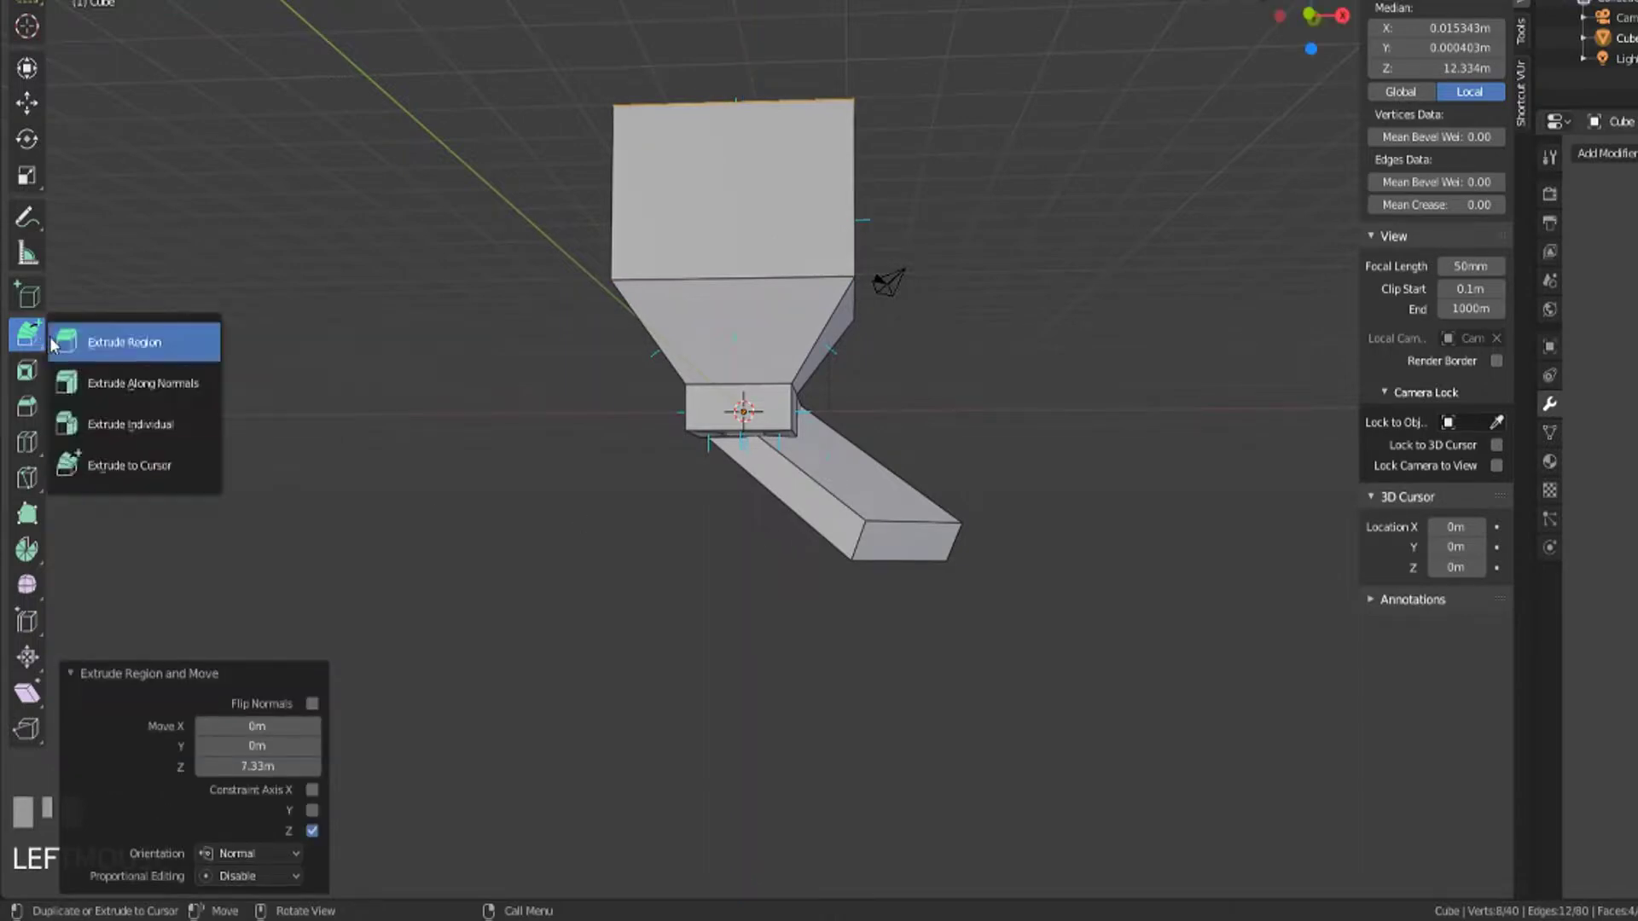
pyautogui.click(156, 342)
pyautogui.moveTo(733, 359); pyautogui.dragTo(768, 474, button='middle')
pyautogui.scroll(-1, 769, 475)
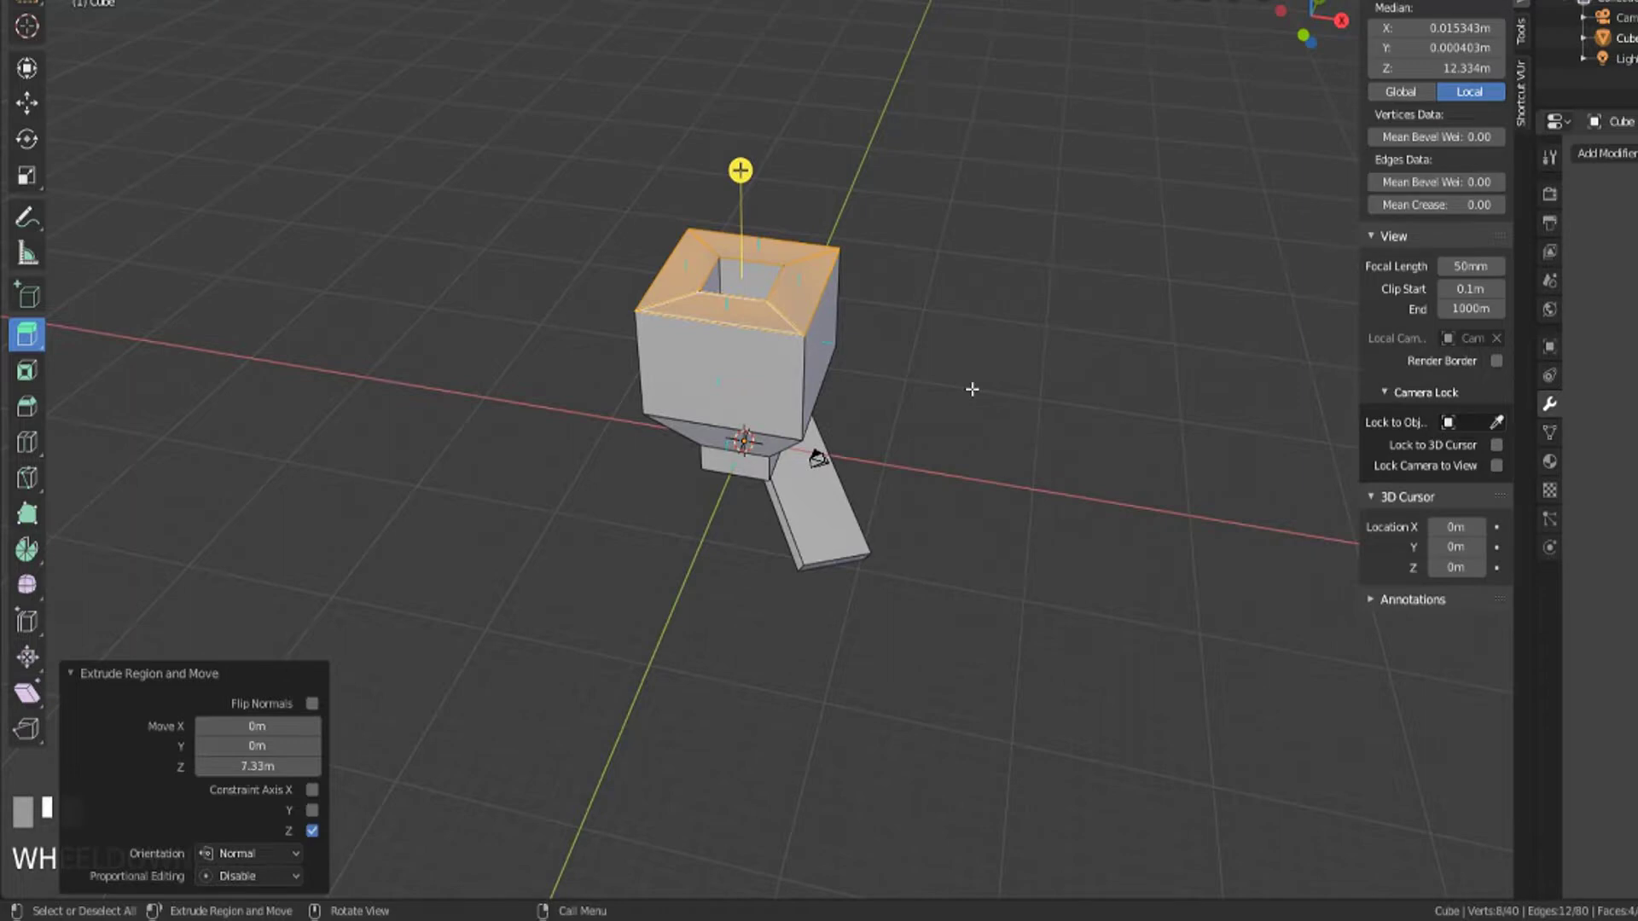
# Step: Extrude the four top faces to the cursor twice, to about X -22.14, Y -3.03, Z 15.83 m and X 39.51, Y -6.30, Z -9.22 m
pyautogui.click(25, 334)
pyautogui.hotkey('shift', 'space')
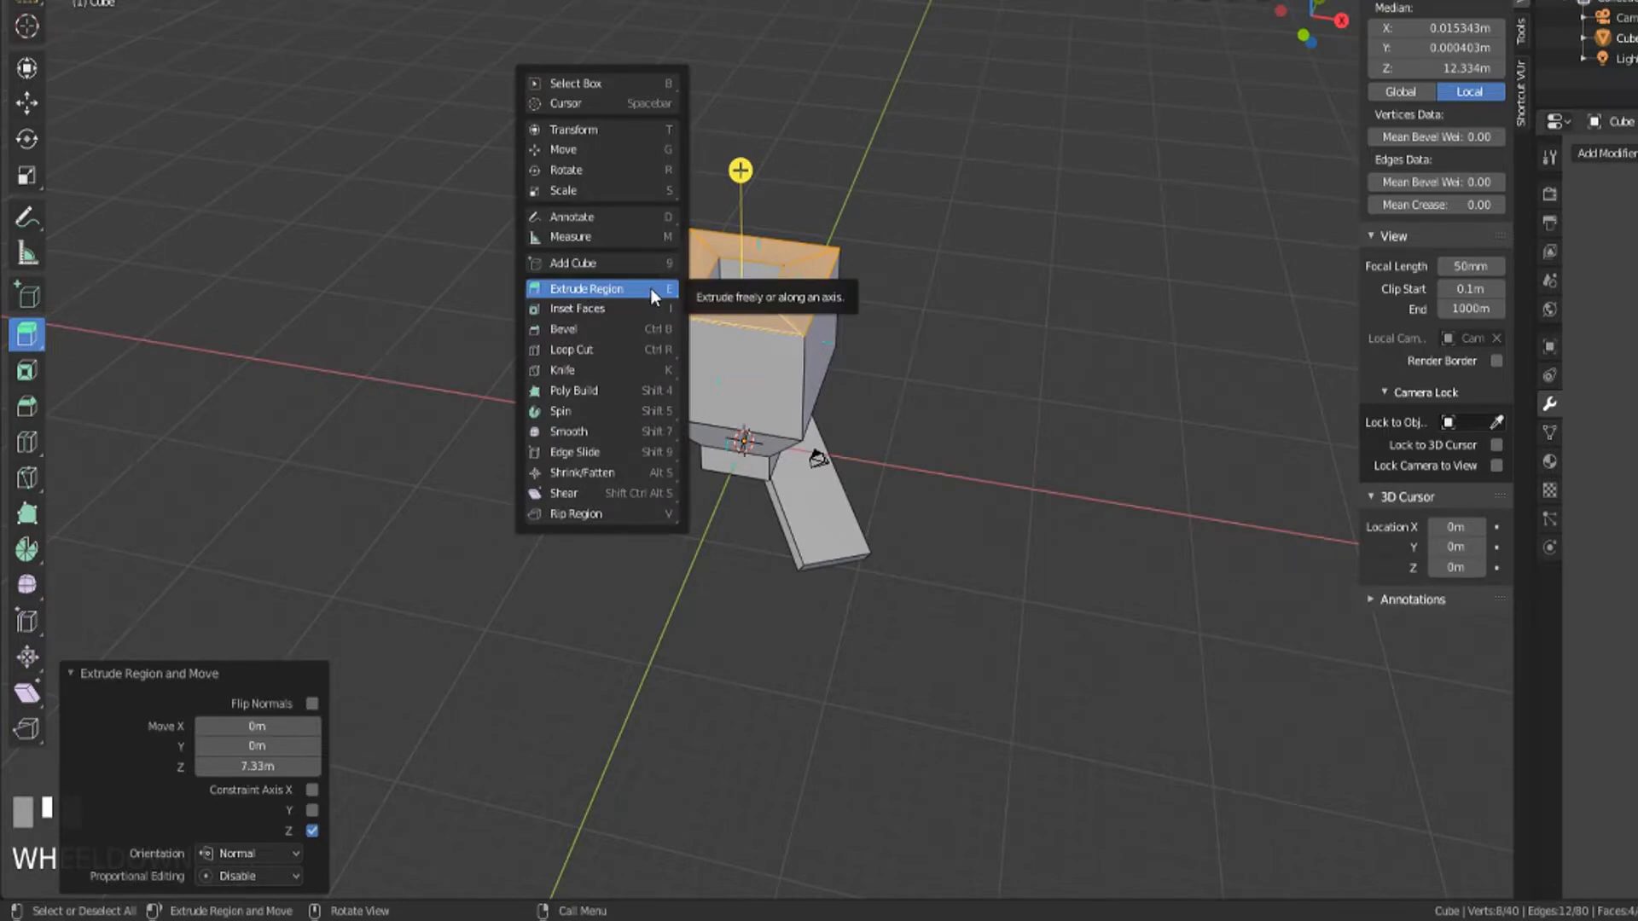
pyautogui.moveTo(675, 294)
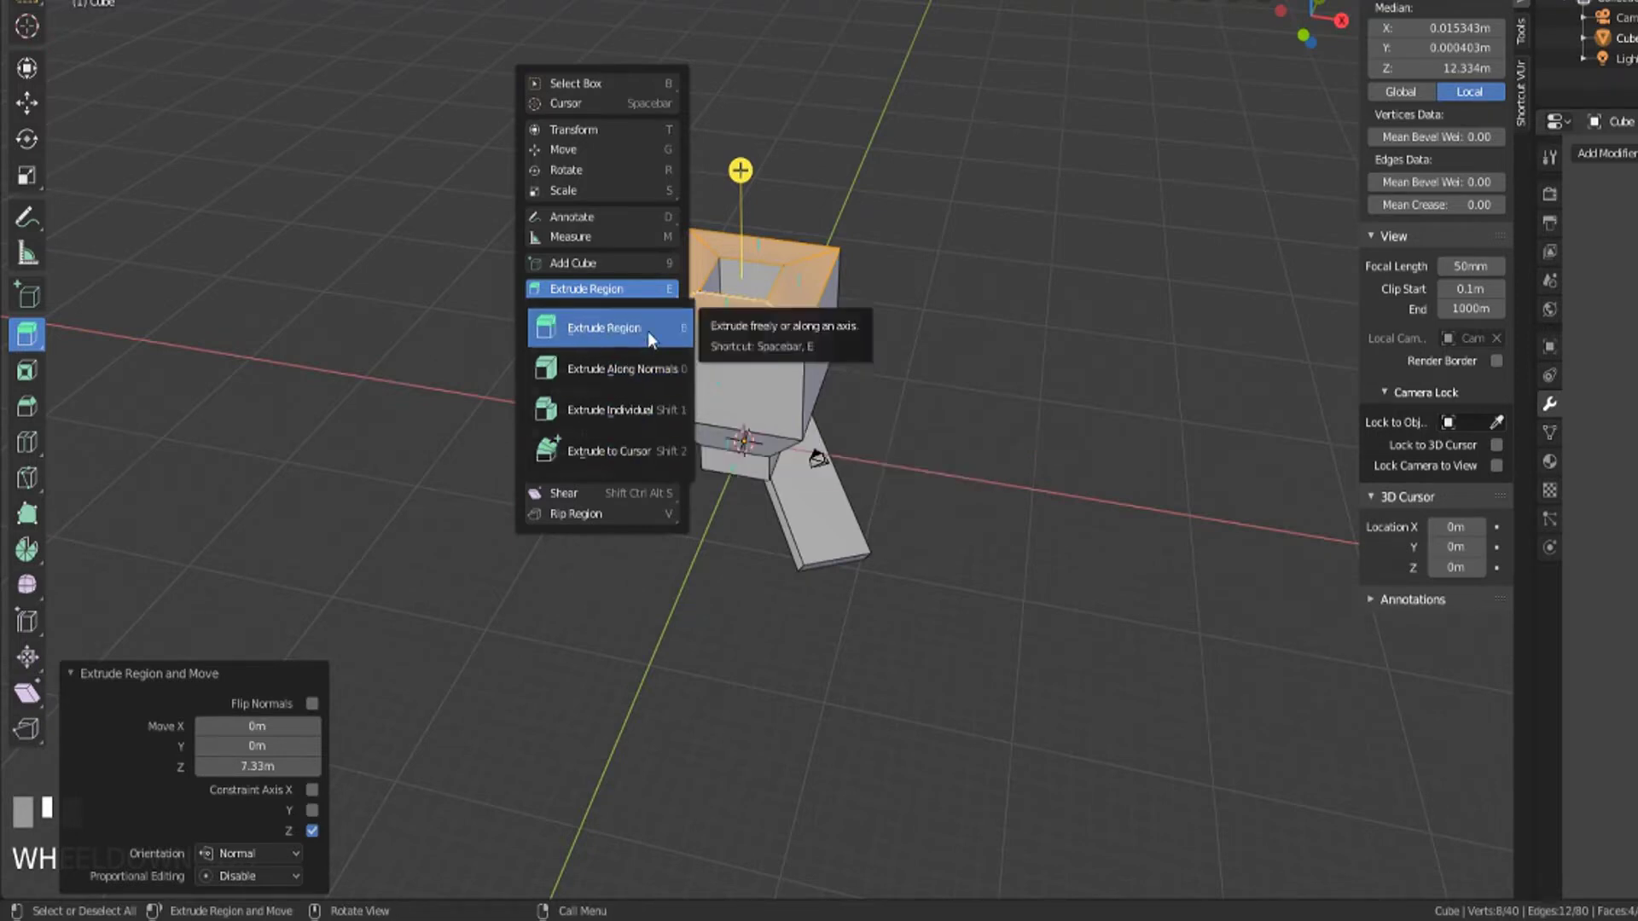
pyautogui.click(643, 466)
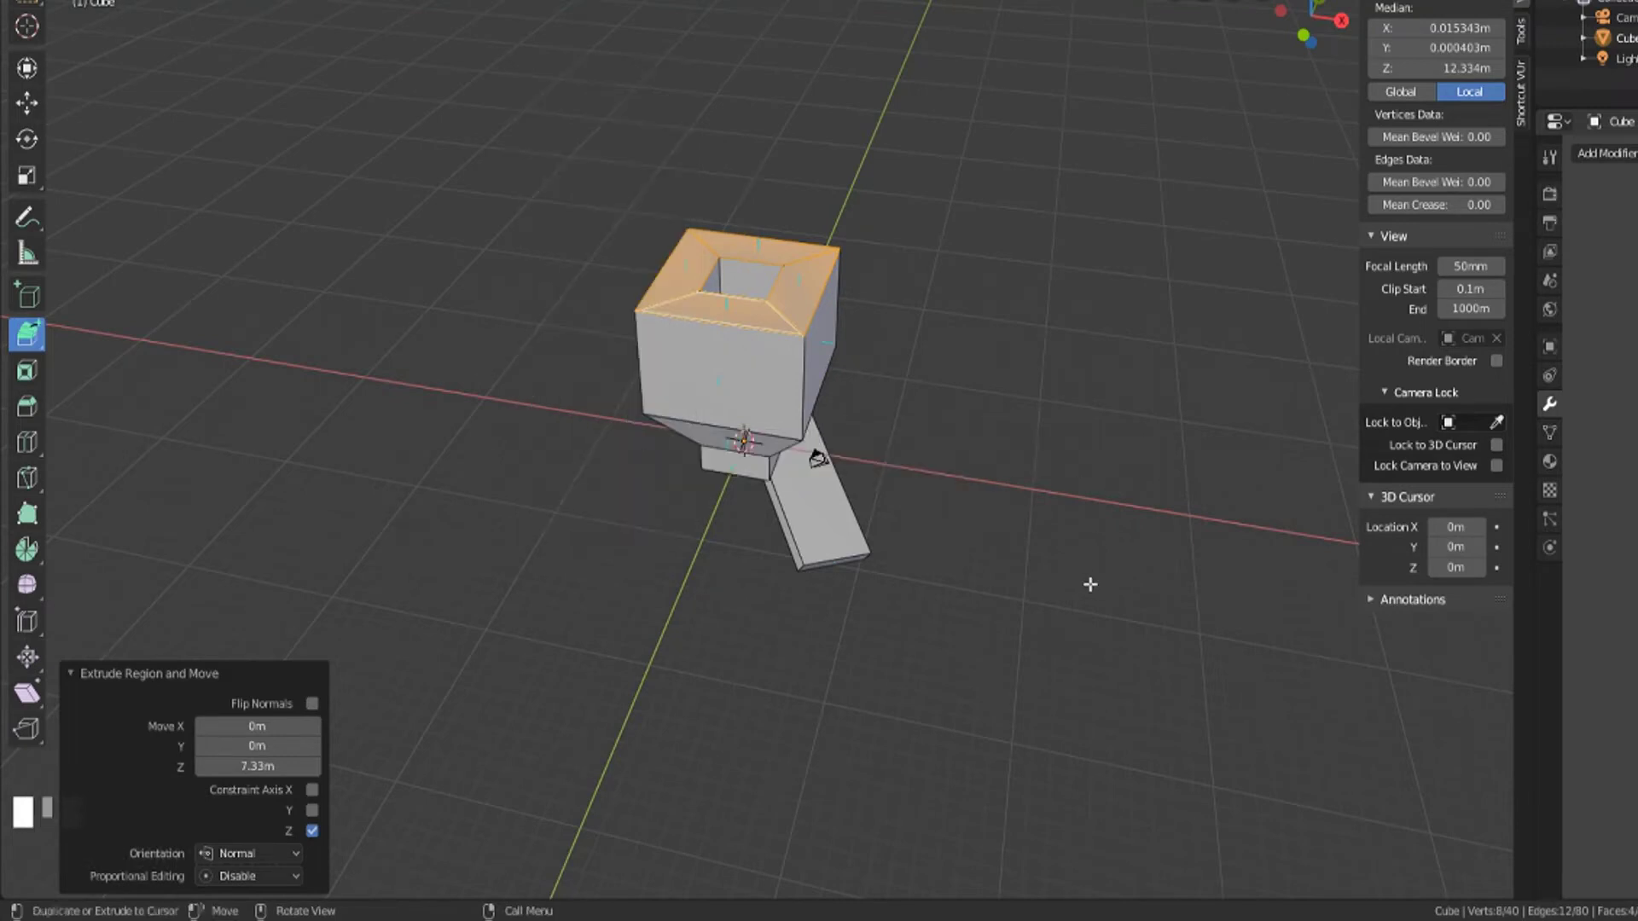
pyautogui.hotkey('shift', '2')
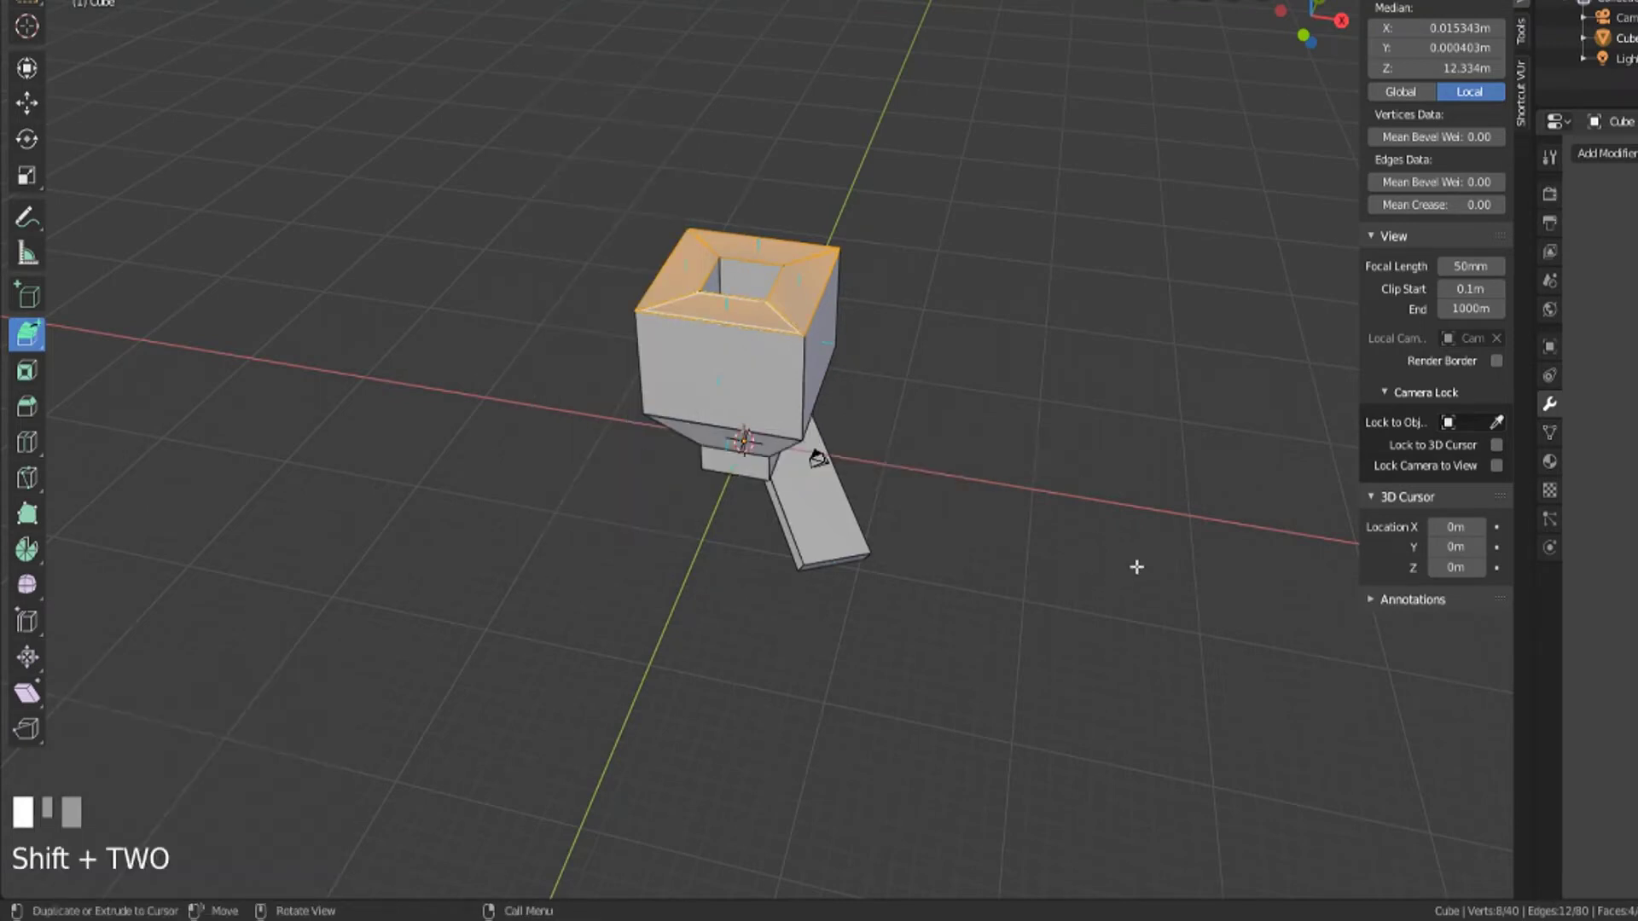
pyautogui.moveTo(1055, 487); pyautogui.dragTo(394, 205)
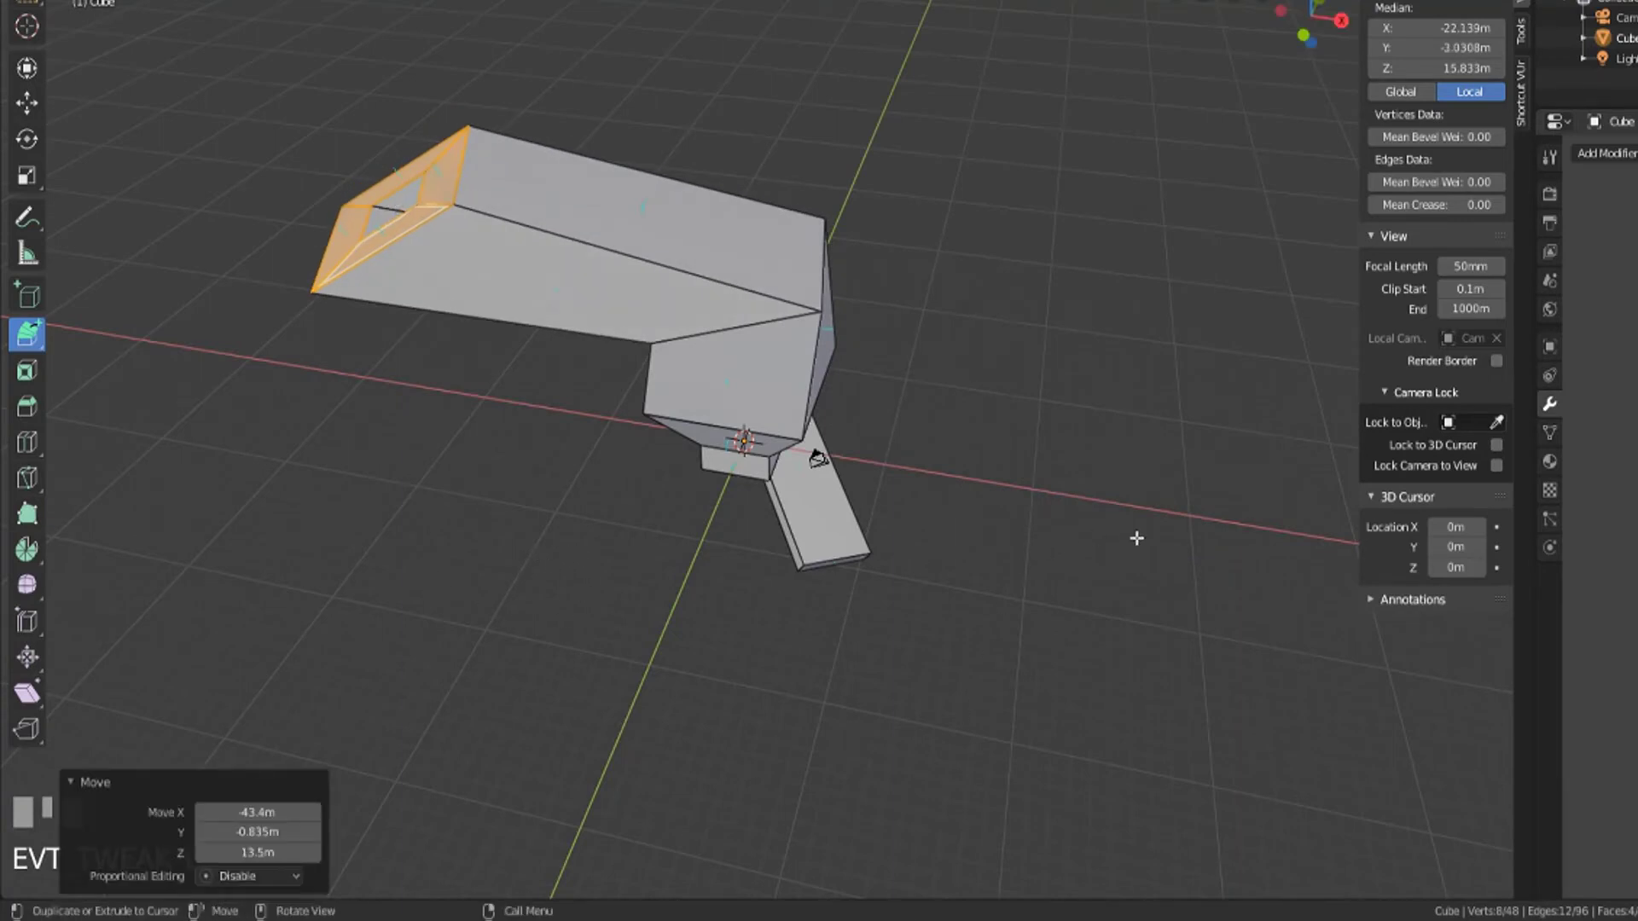
pyautogui.click(1321, 721)
pyautogui.moveTo(988, 333); pyautogui.dragTo(805, 303, button='middle')
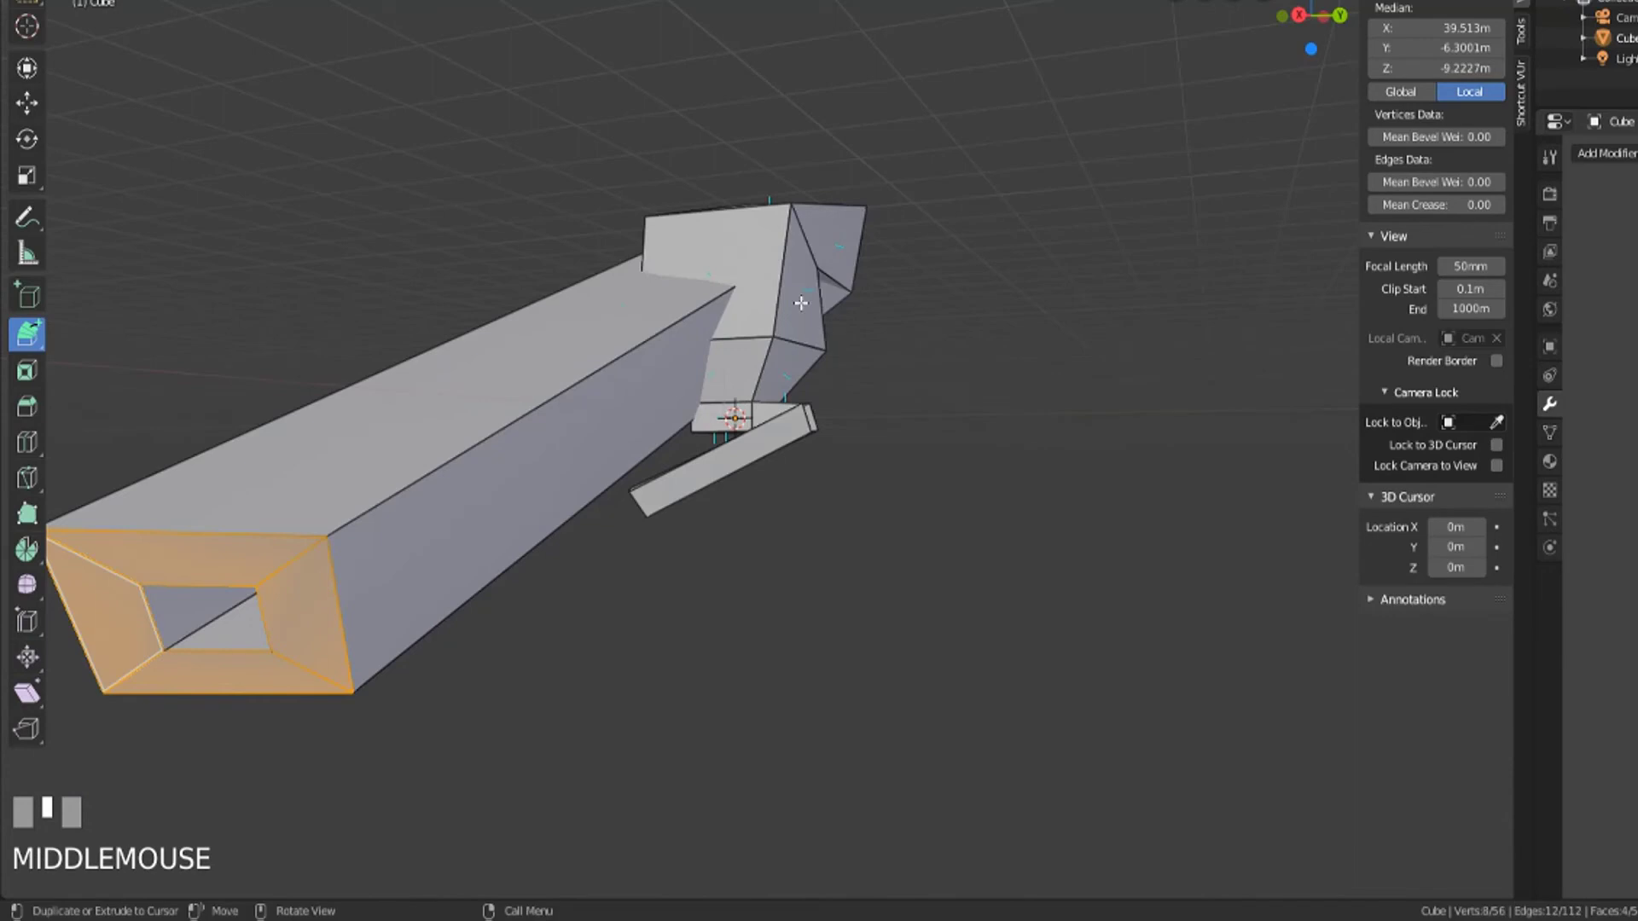